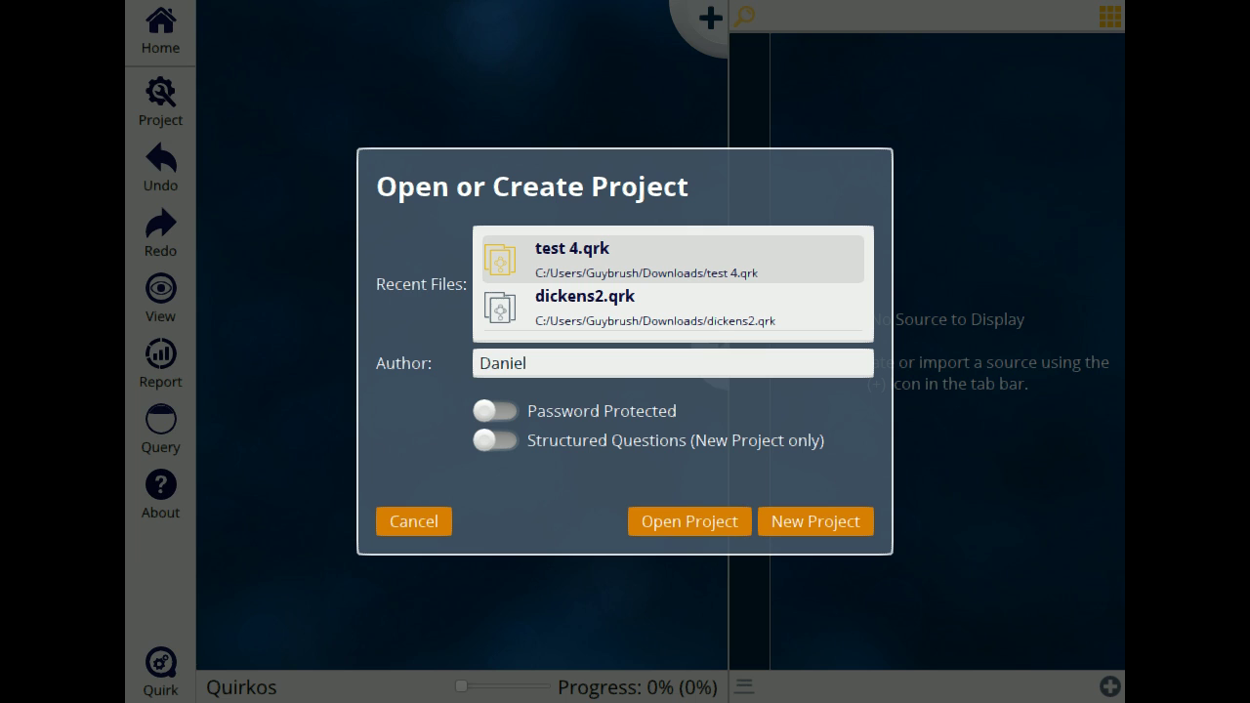
Step: Enter your initials as the project Author and leave password protection switched off
scroll(710, 296, "down", 3)
scroll(710, 302, "down", 1)
scroll(712, 304, "up", 3)
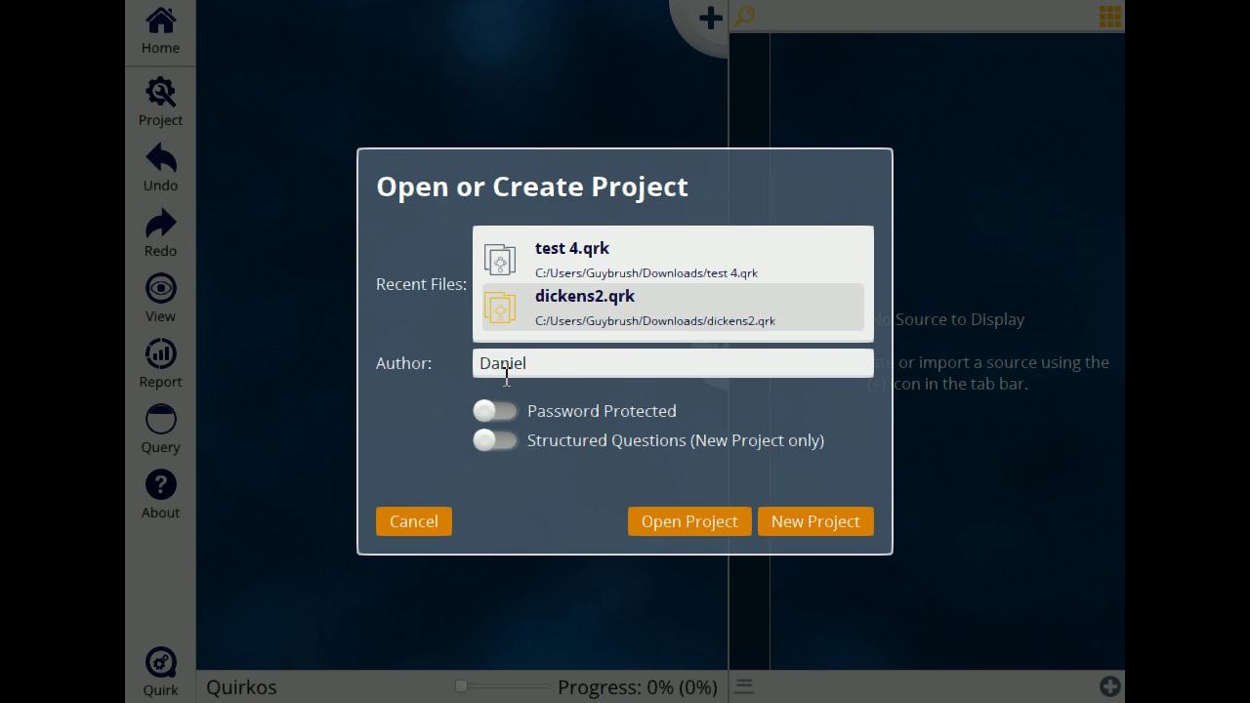
left_click_drag(567, 365, 497, 366)
type("DT")
left_click(495, 411)
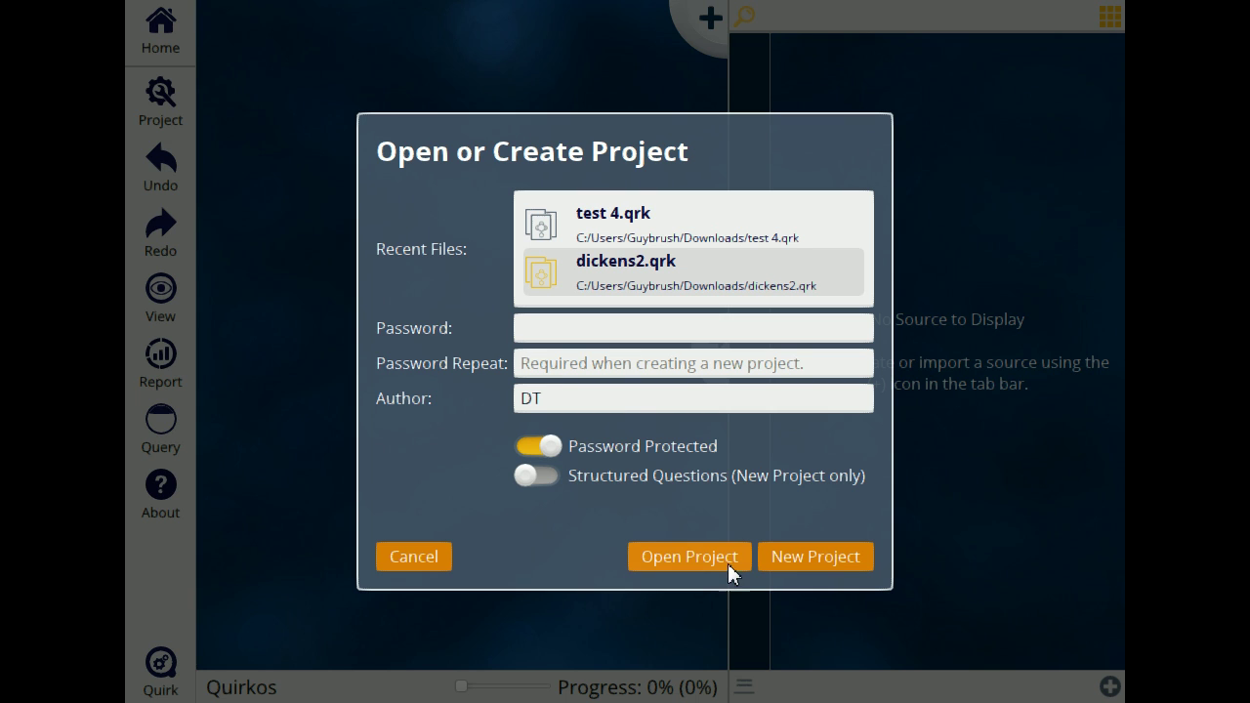
left_click(544, 440)
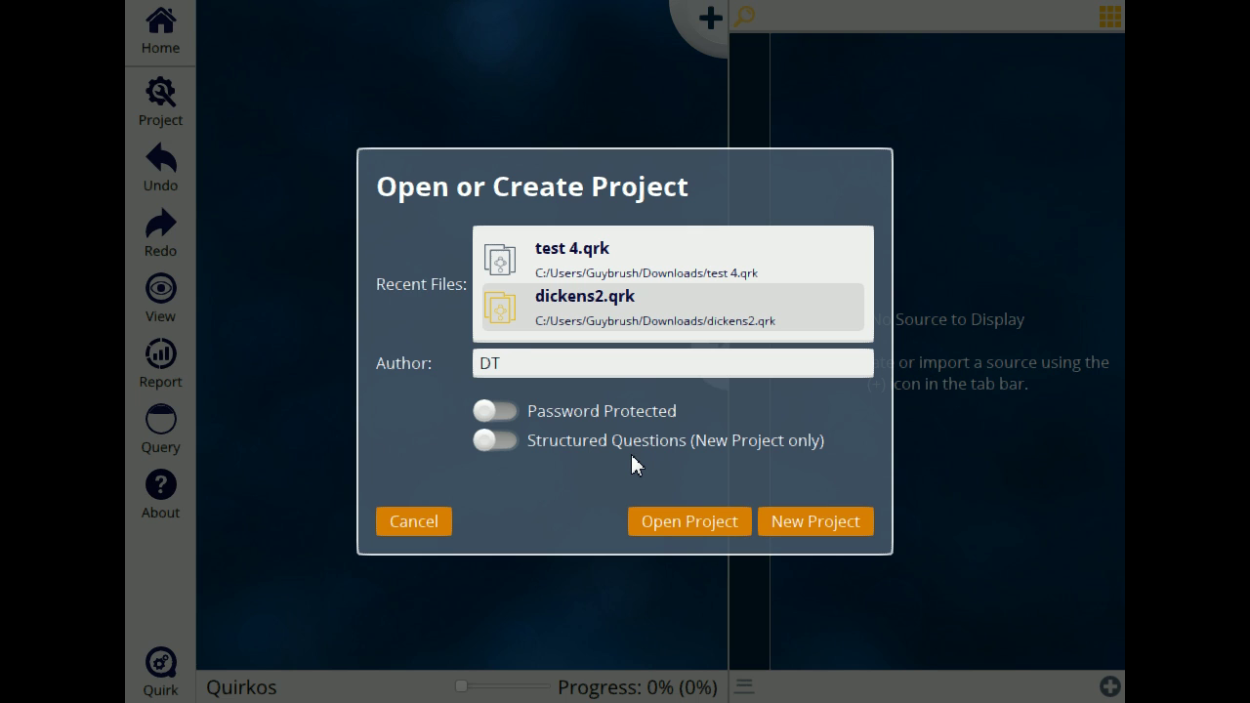
Step: Create and save a new project named 'test project' in the Downloads folder
left_click(837, 522)
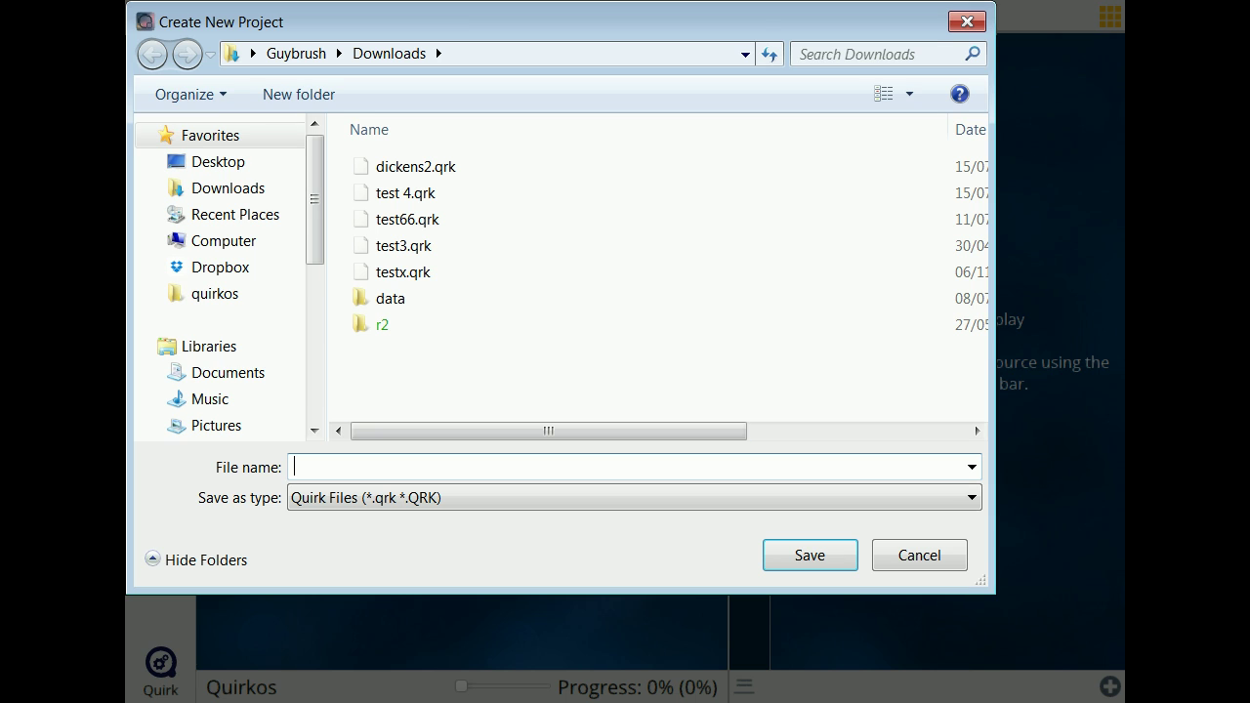
type("tes")
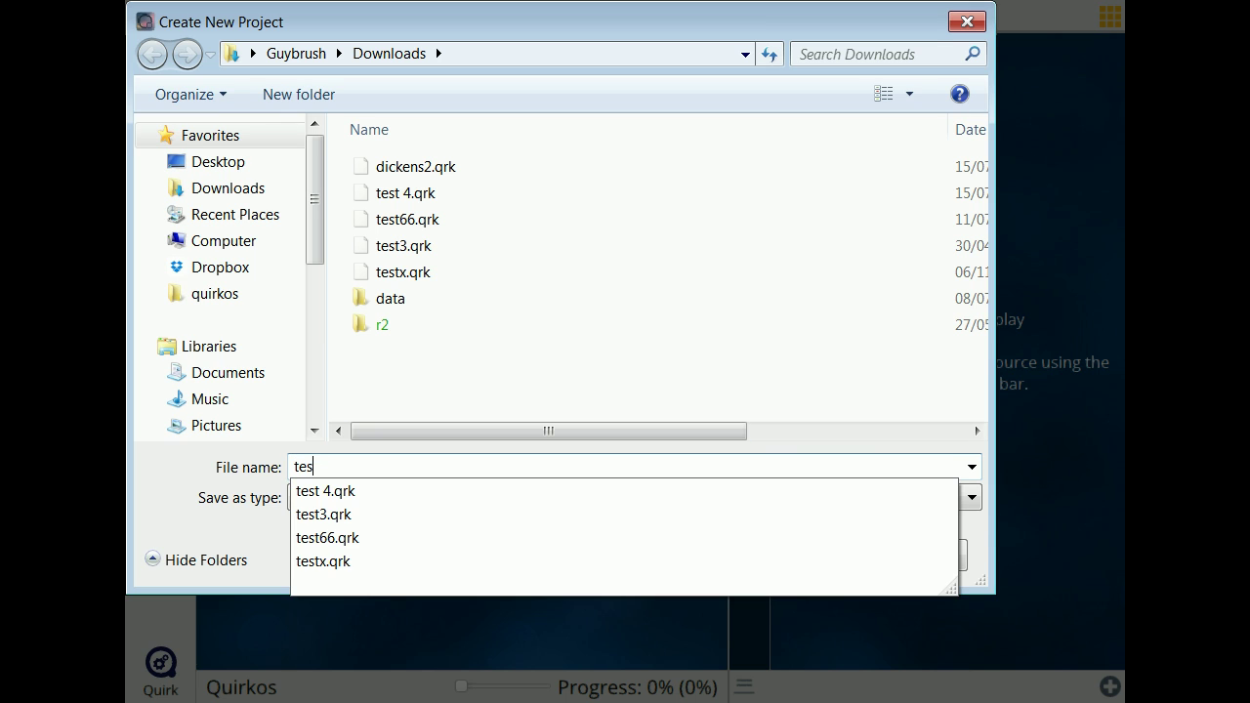
type("t project")
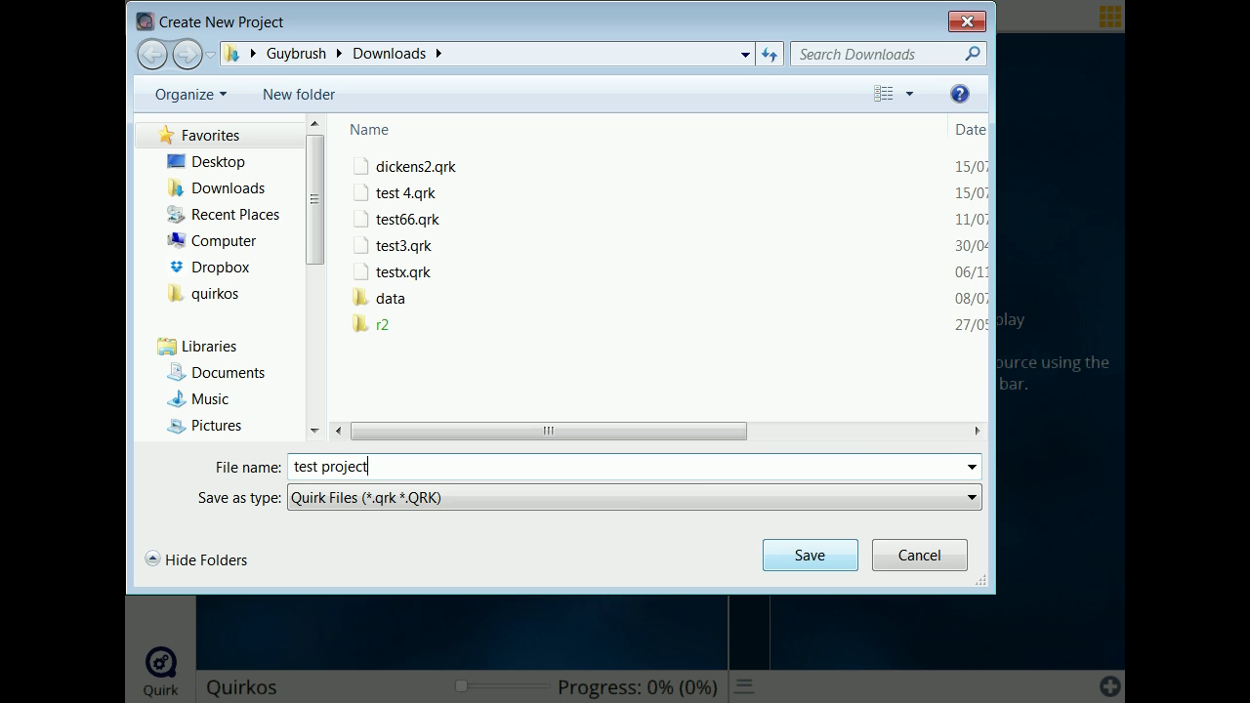
left_click(829, 552)
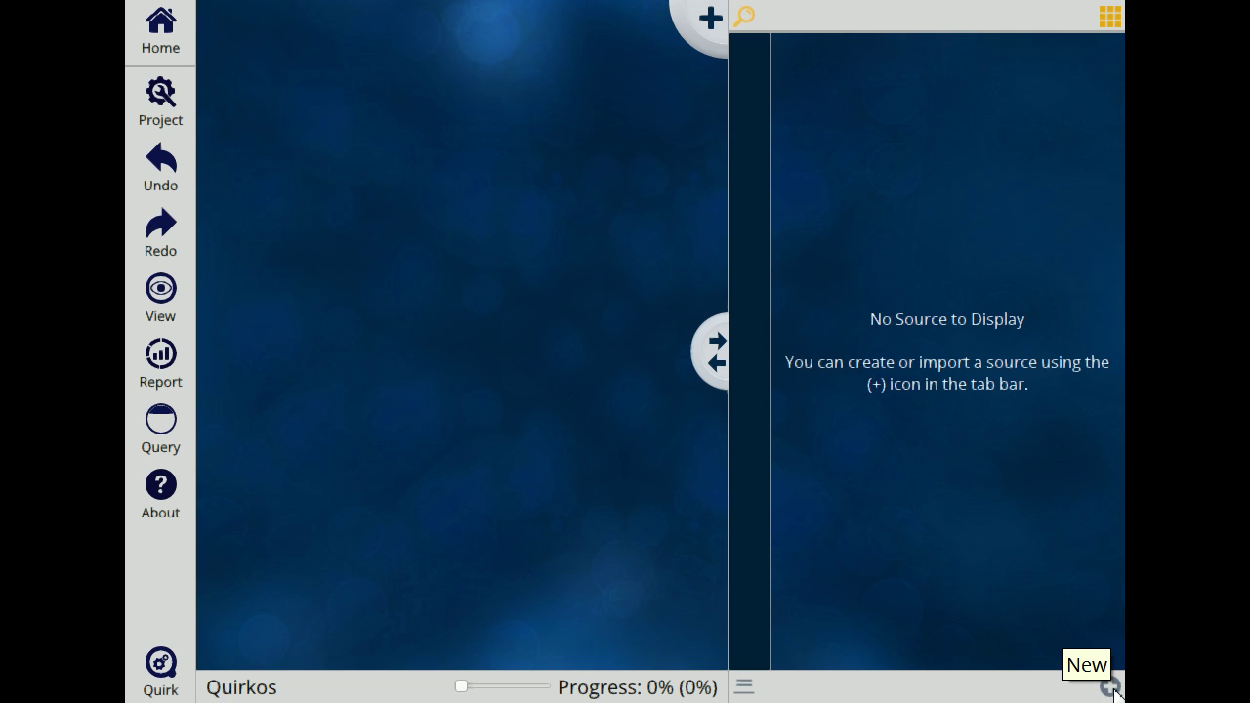
Step: Import a source from file, picking the 'tale of two cities - dickens' text file
left_click(1110, 687)
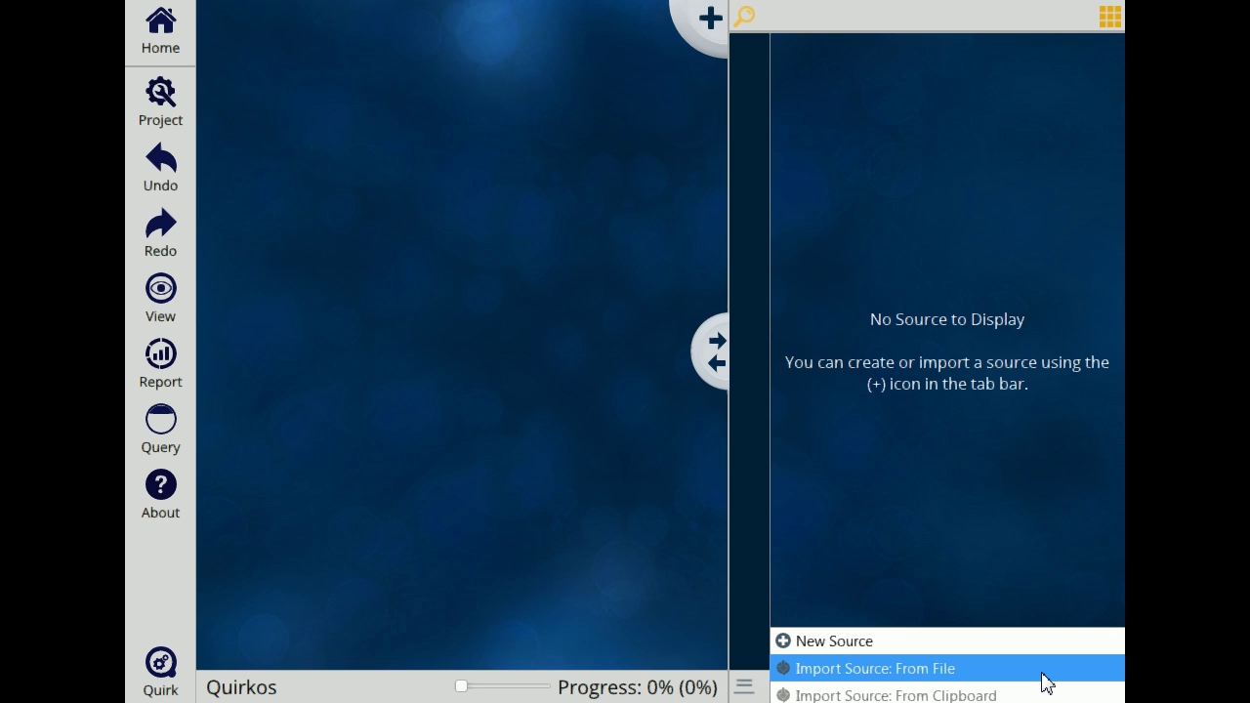
left_click(1043, 672)
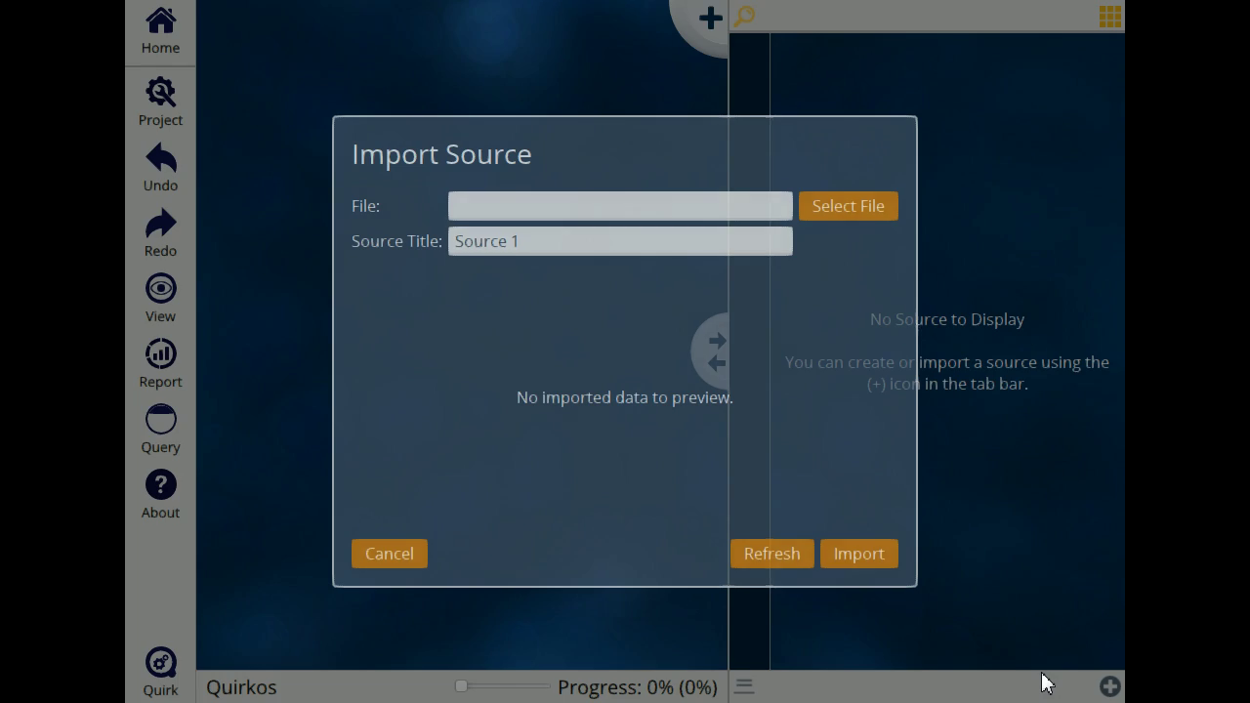
left_click(836, 205)
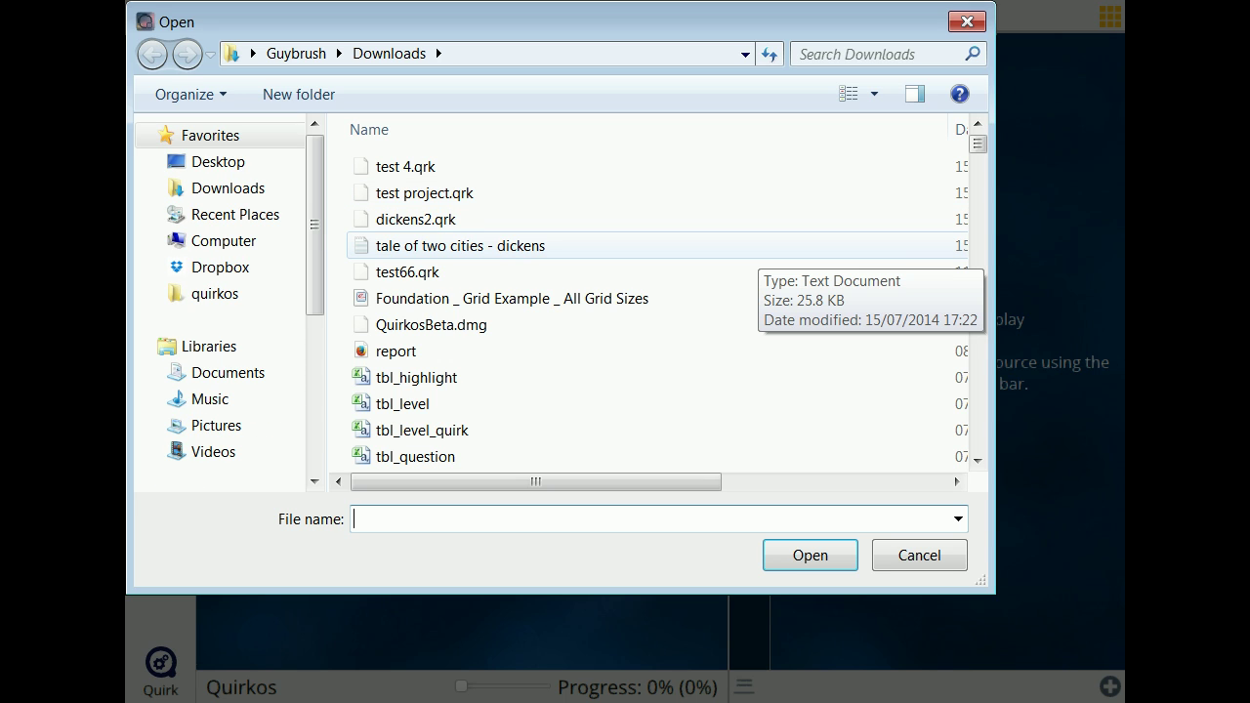
double_click(762, 249)
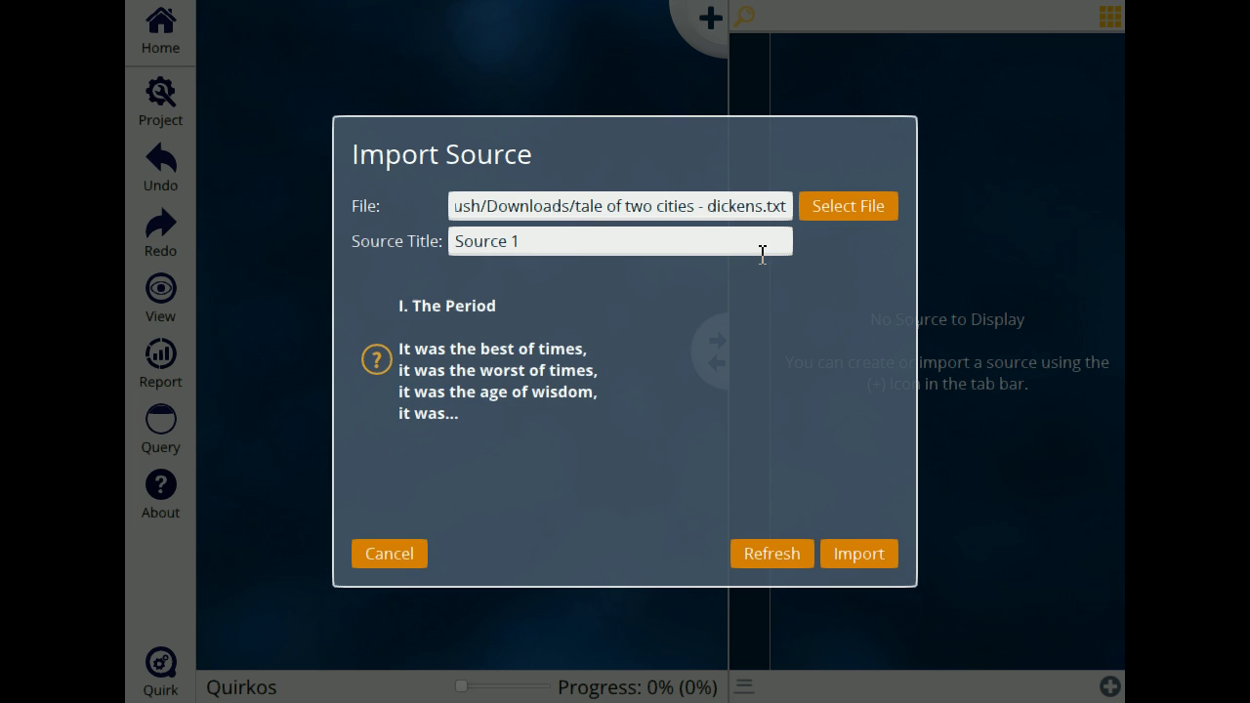
Step: Title the source 'Tale of Two Cities' and import it
scroll(614, 397, "down", 1)
scroll(613, 397, "down", 3)
scroll(614, 397, "up", 5)
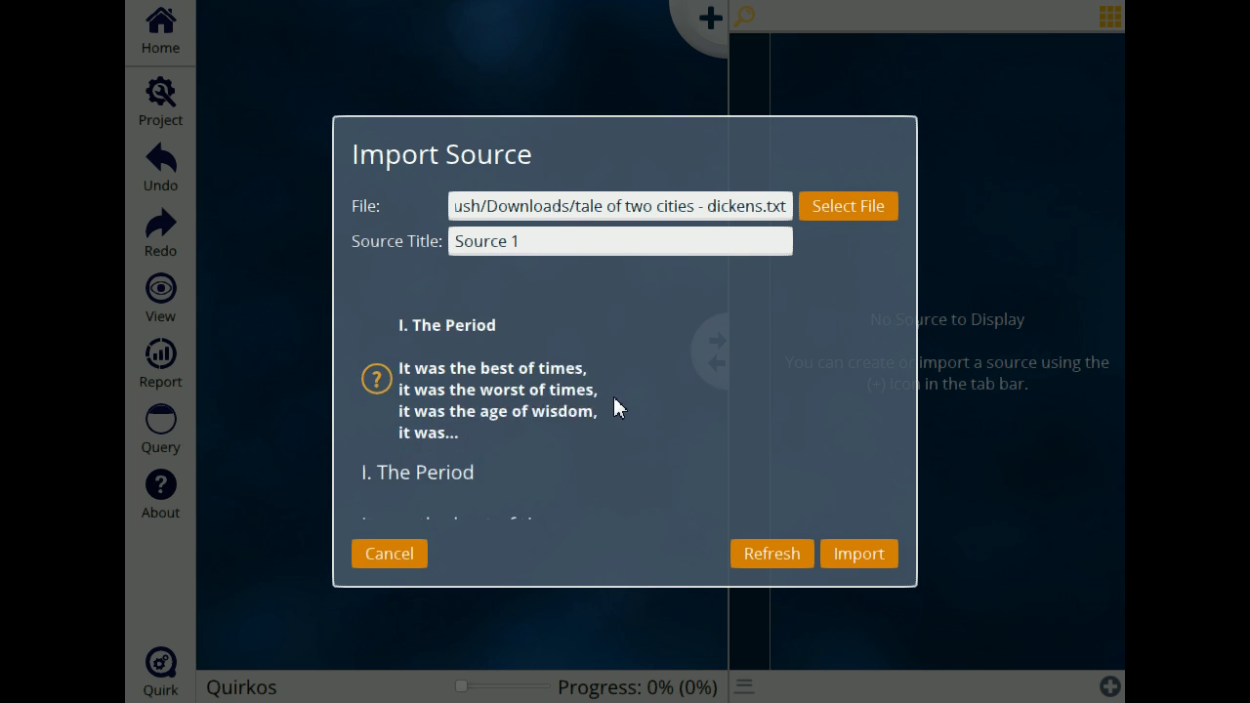
left_click_drag(578, 236, 378, 219)
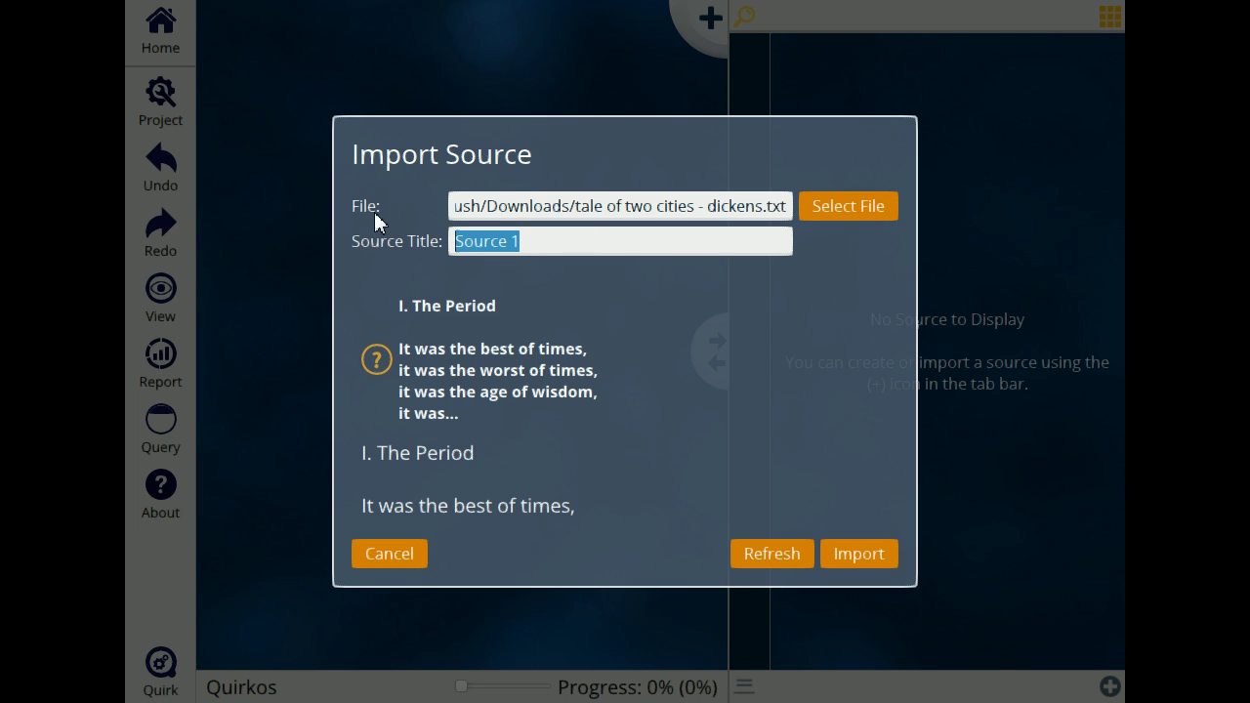
type("Tale")
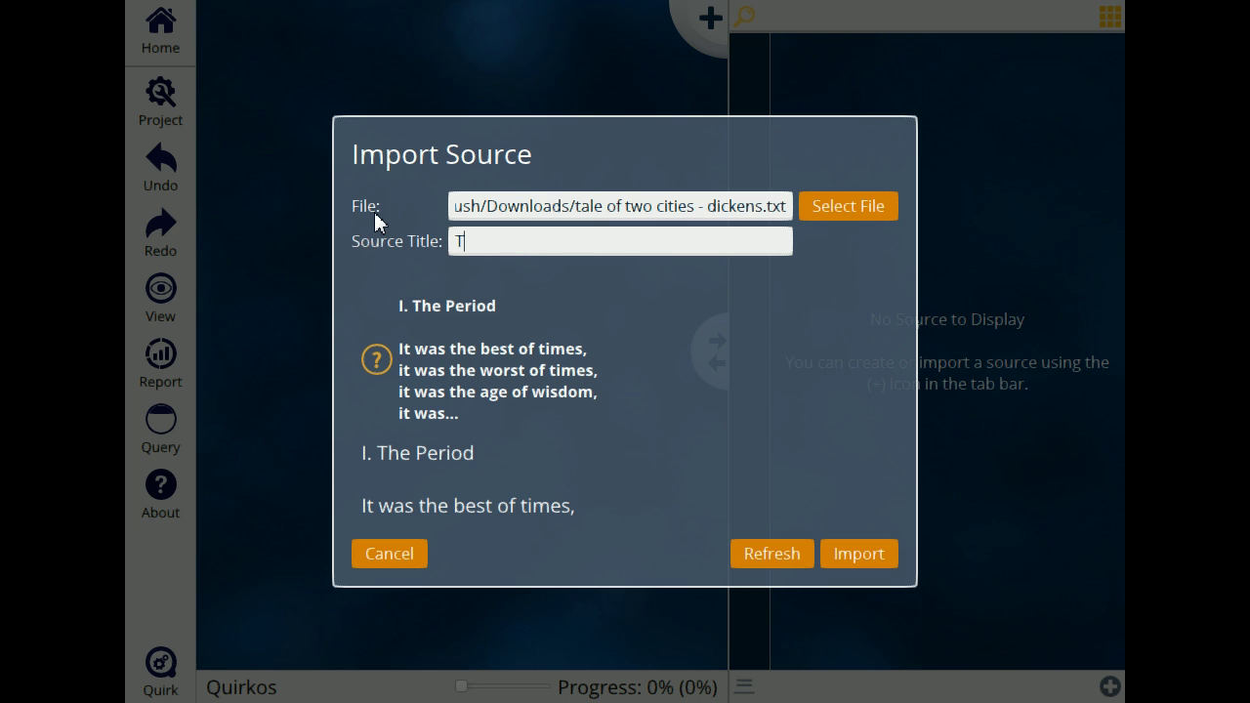
type(" of Two Cities")
left_click(869, 556)
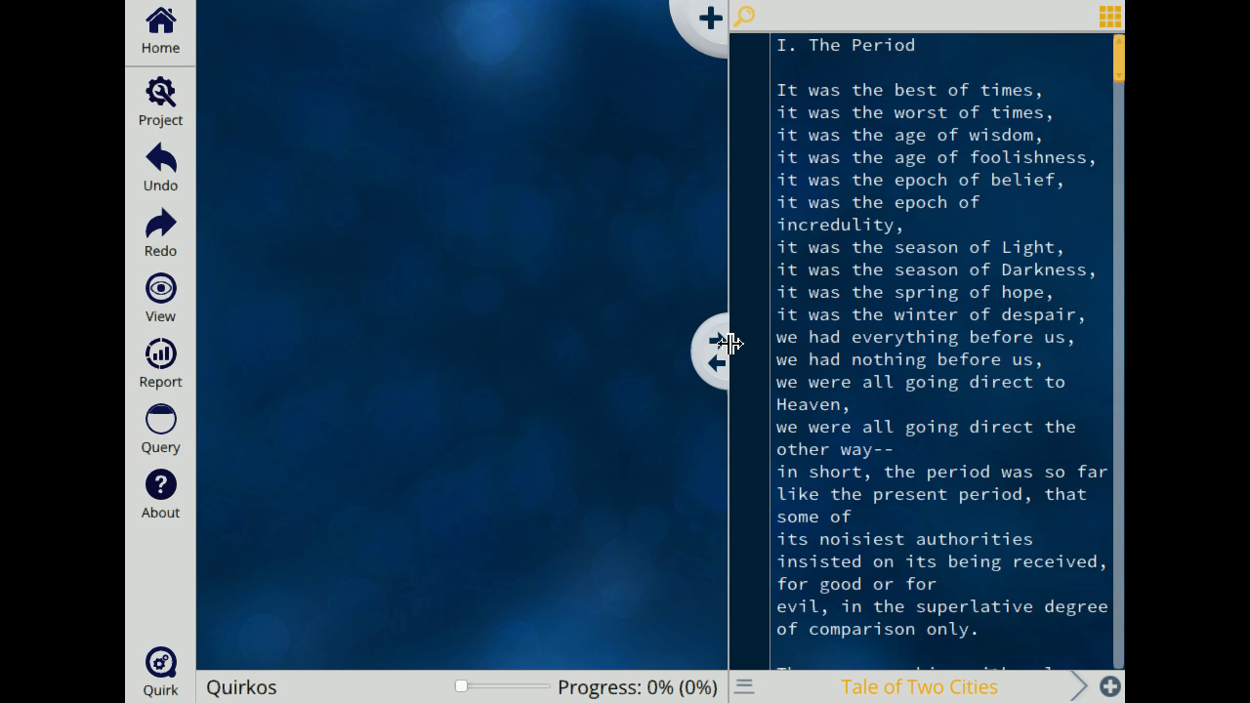
Step: Widen the text panel slightly, save a wider highlights column in General Preferences, and add a quirk
left_click_drag(725, 341, 601, 339)
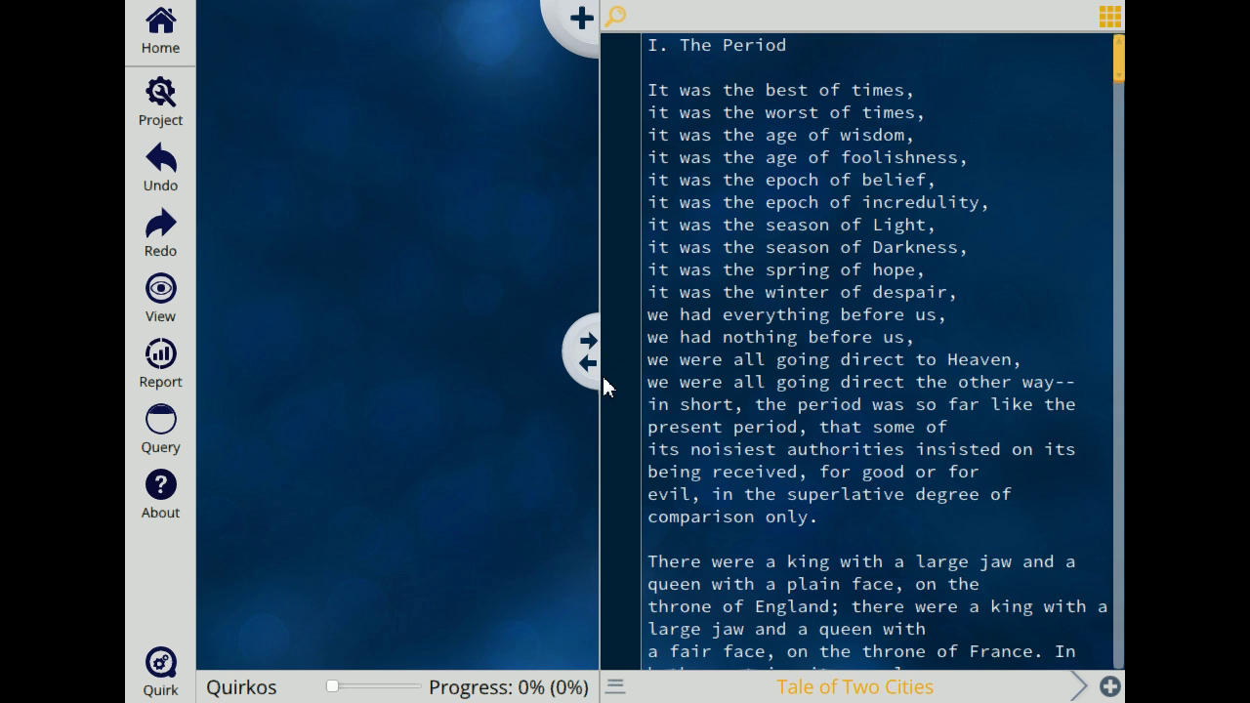
left_click_drag(619, 355, 701, 358)
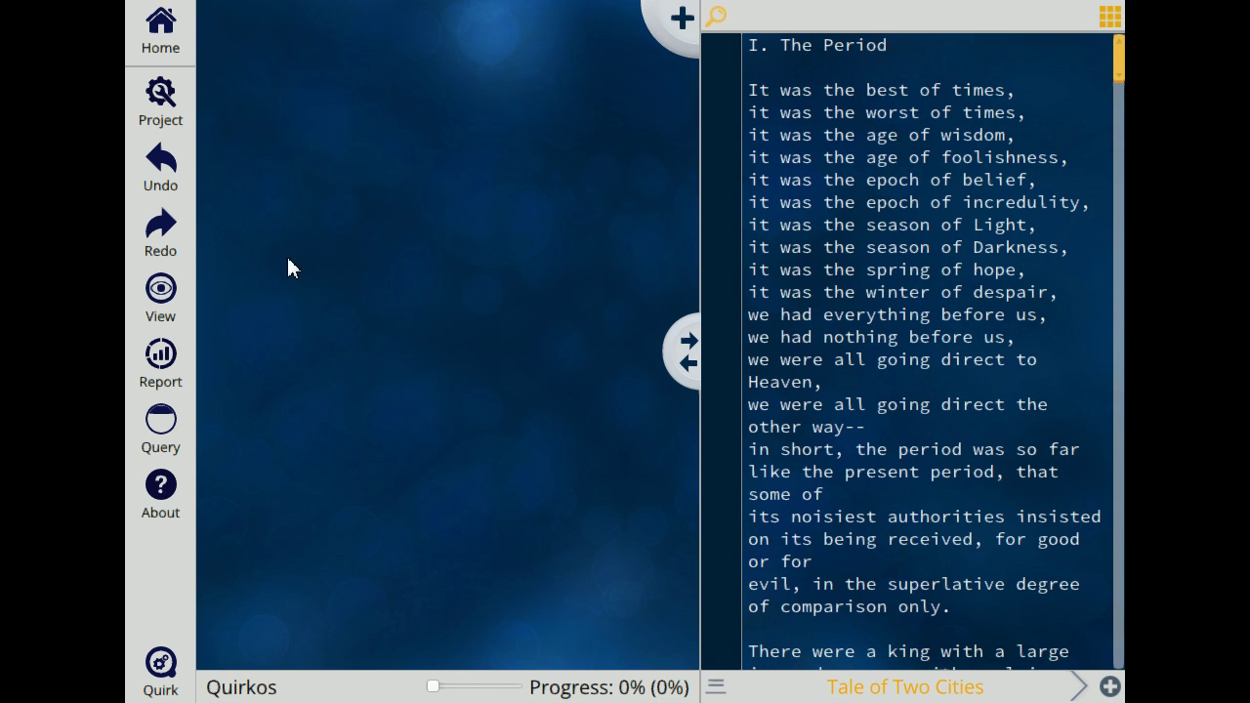
left_click(161, 97)
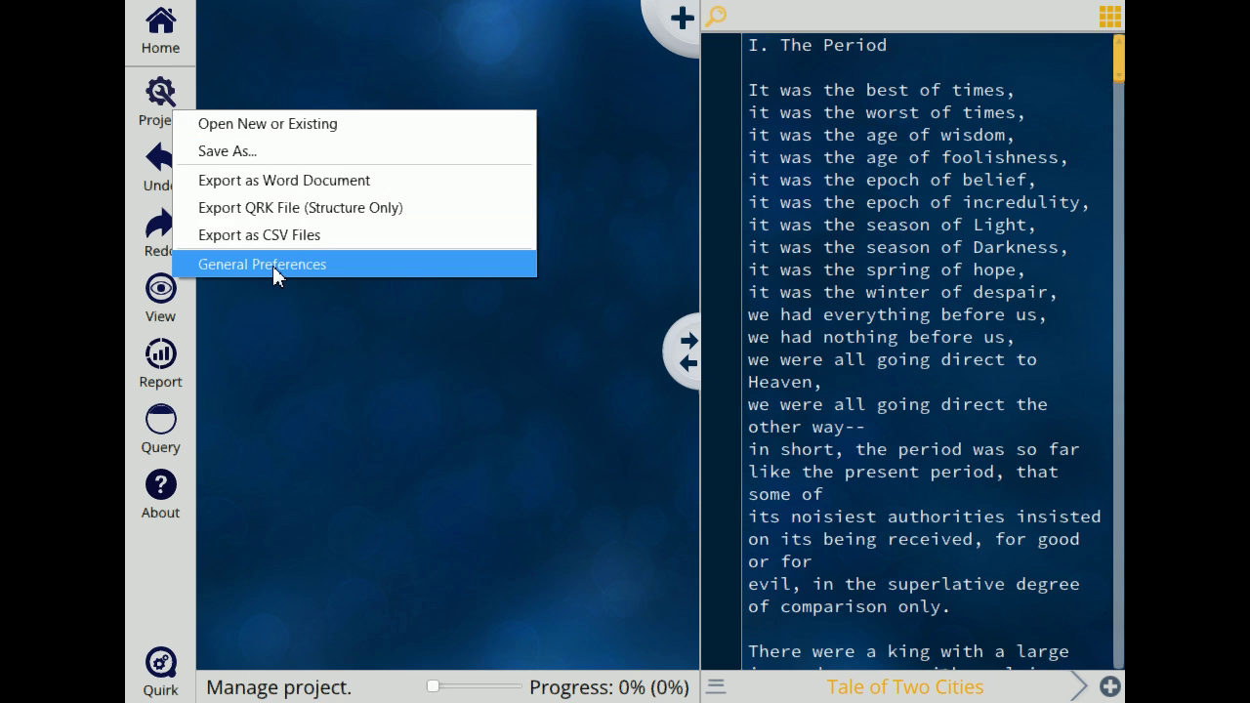
left_click(273, 265)
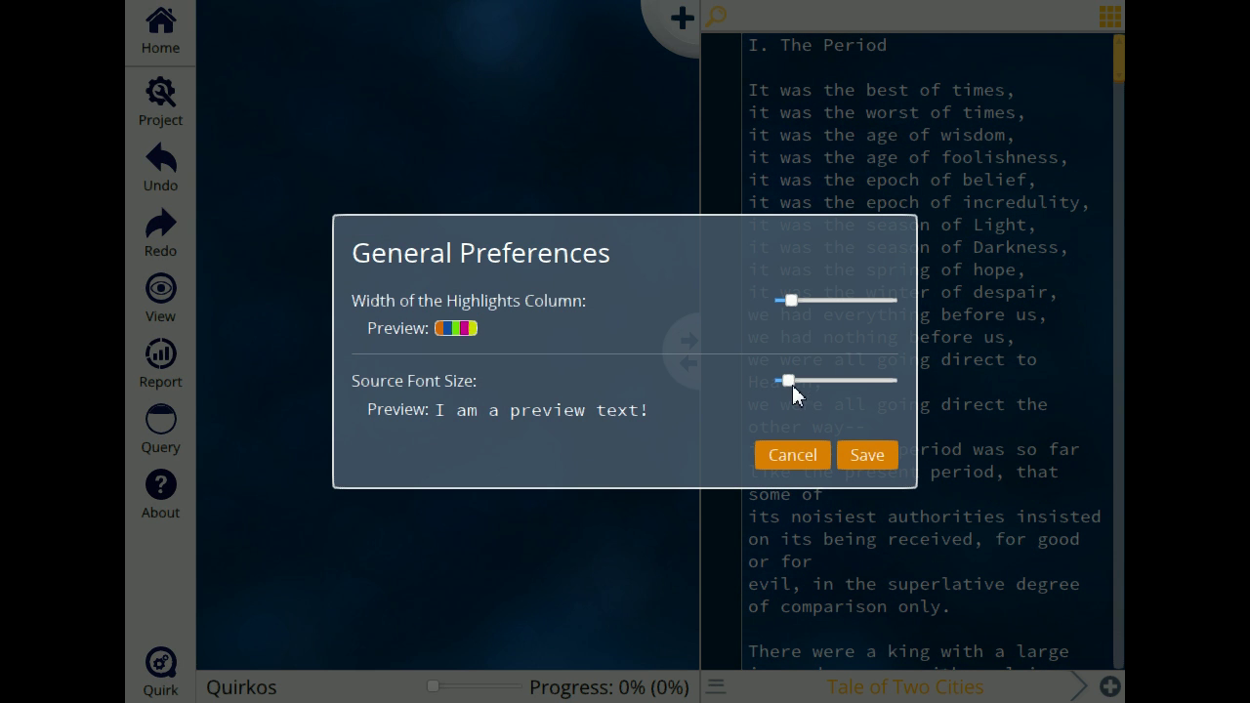
mouse_move(793, 382)
left_mouse_down()
mouse_move(854, 382)
mouse_move(790, 383)
left_mouse_up()
left_click_drag(791, 299, 794, 300)
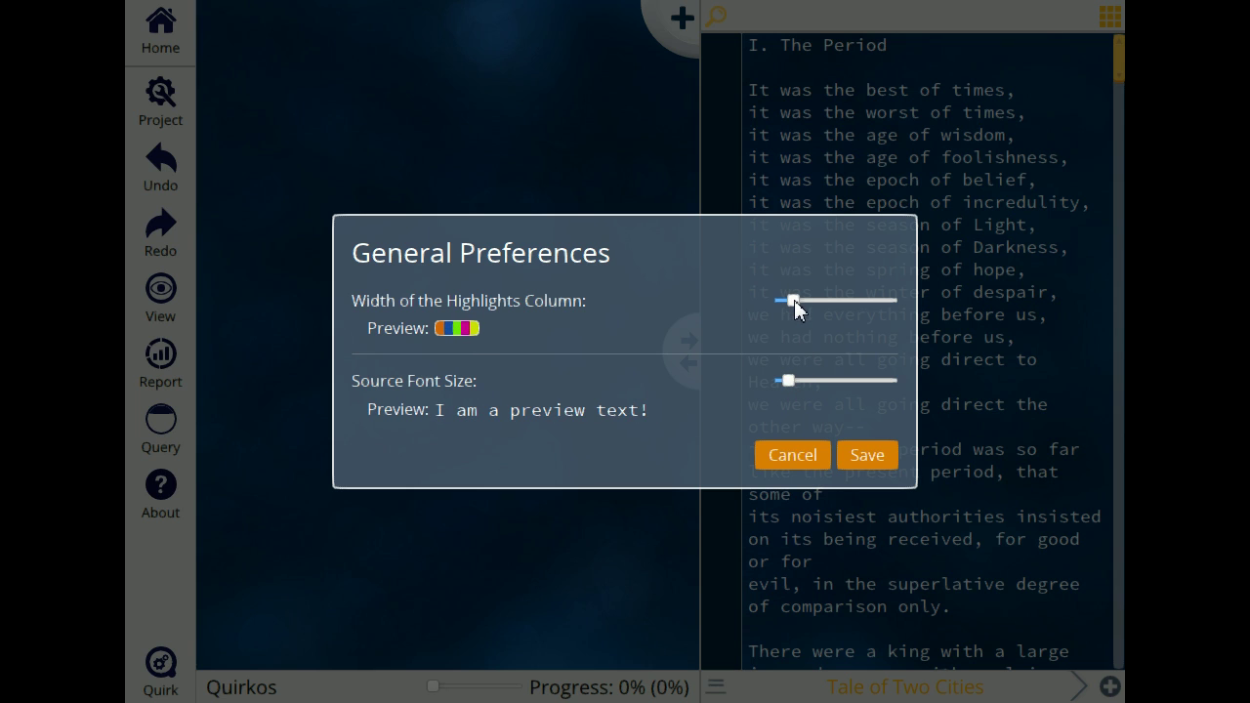
left_click(864, 454)
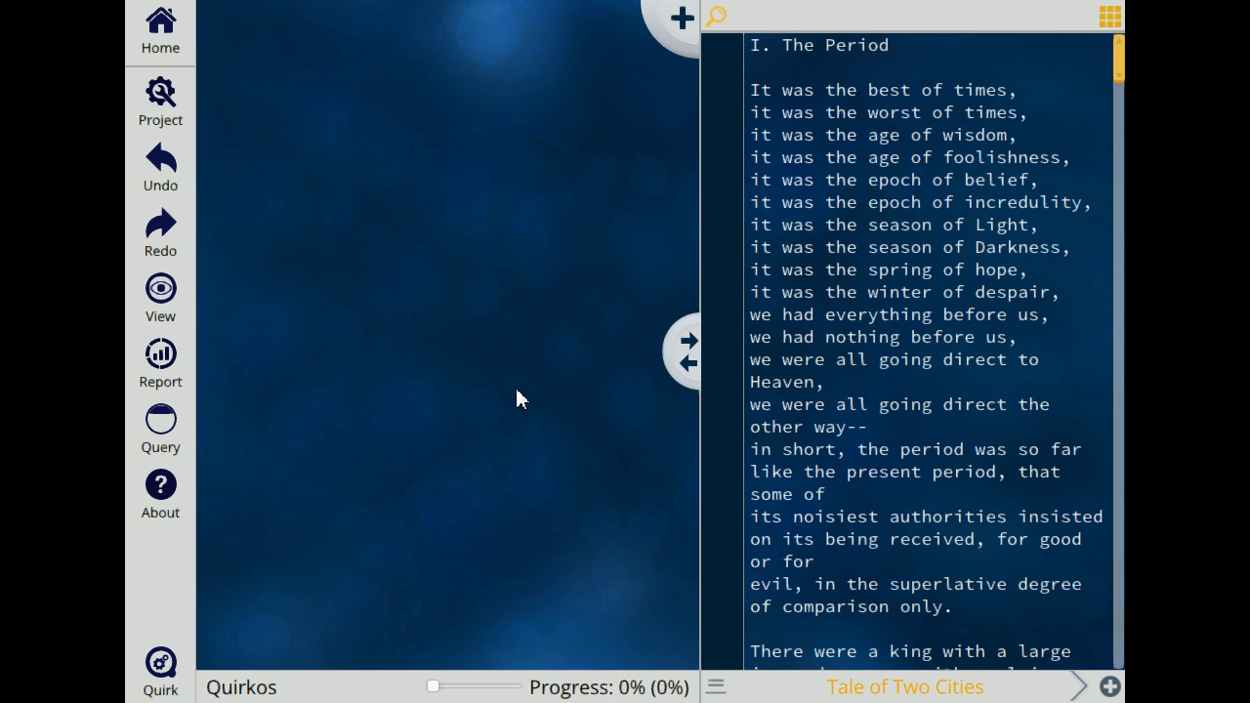
left_click(682, 20)
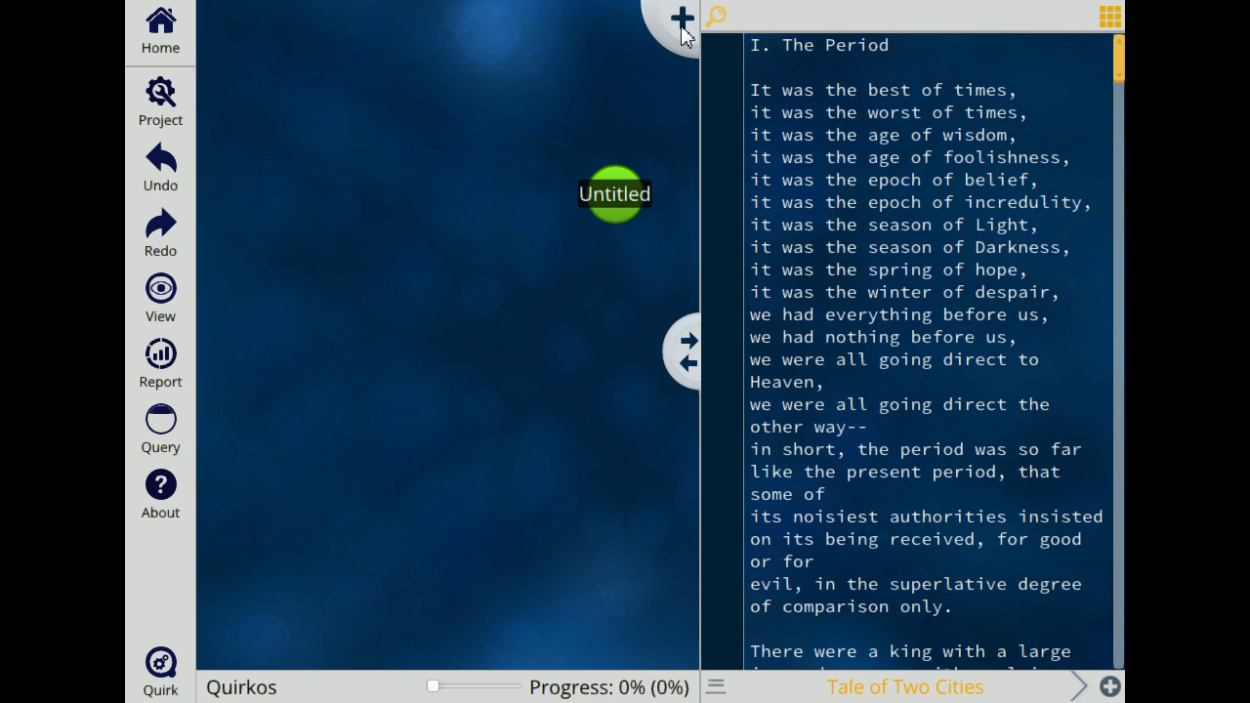
Step: Make the Untitled quirk pure green, titled 'Positive' with description 'Positive things'
right_click(621, 196)
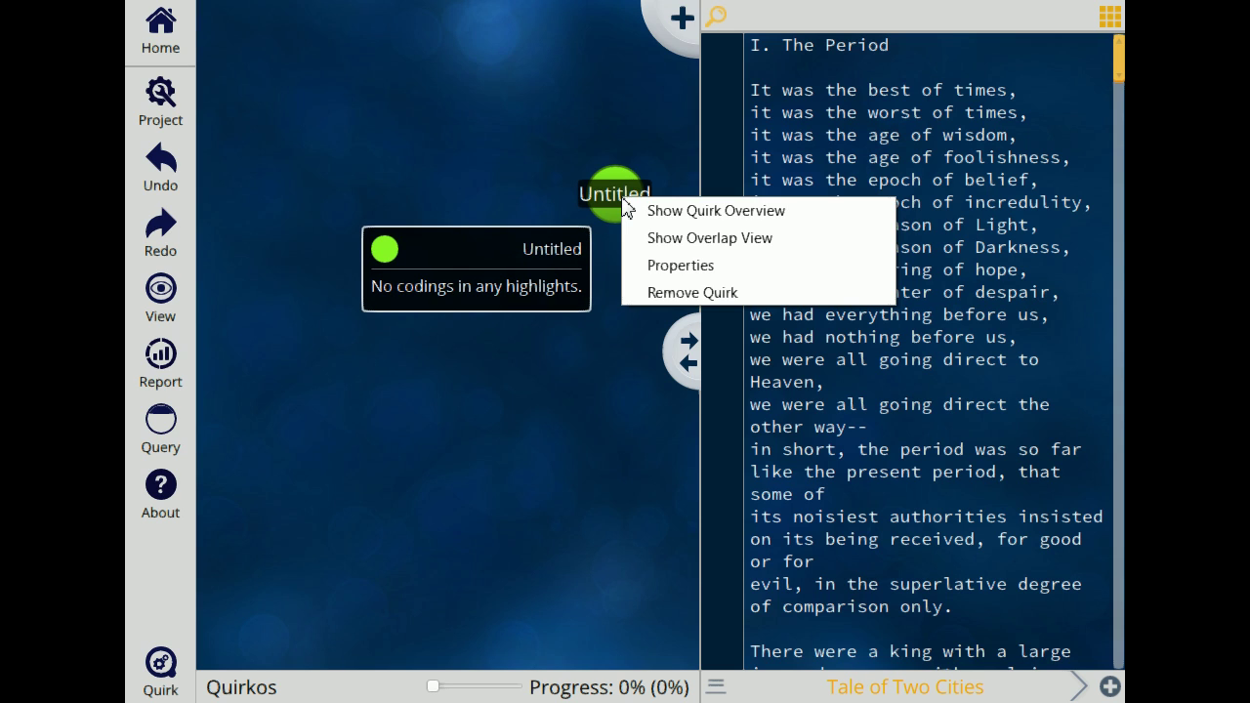
left_click(667, 269)
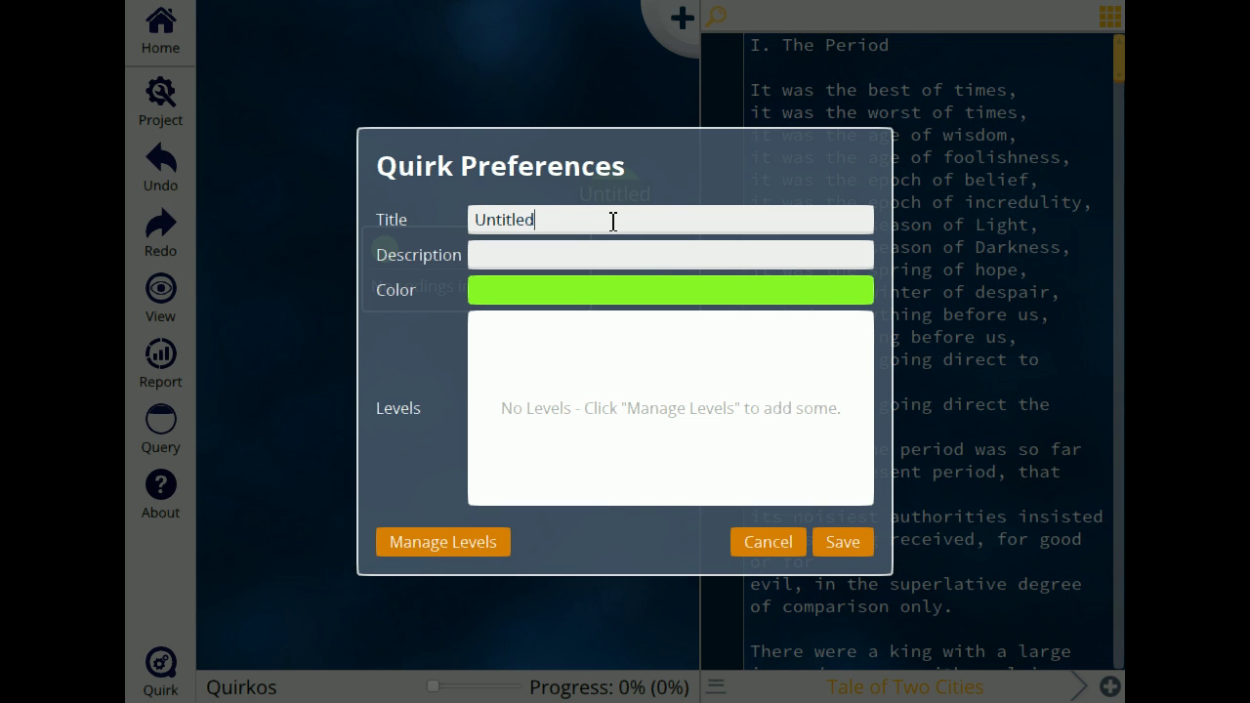
left_click_drag(611, 221, 473, 212)
type("Positive")
type("Positive things")
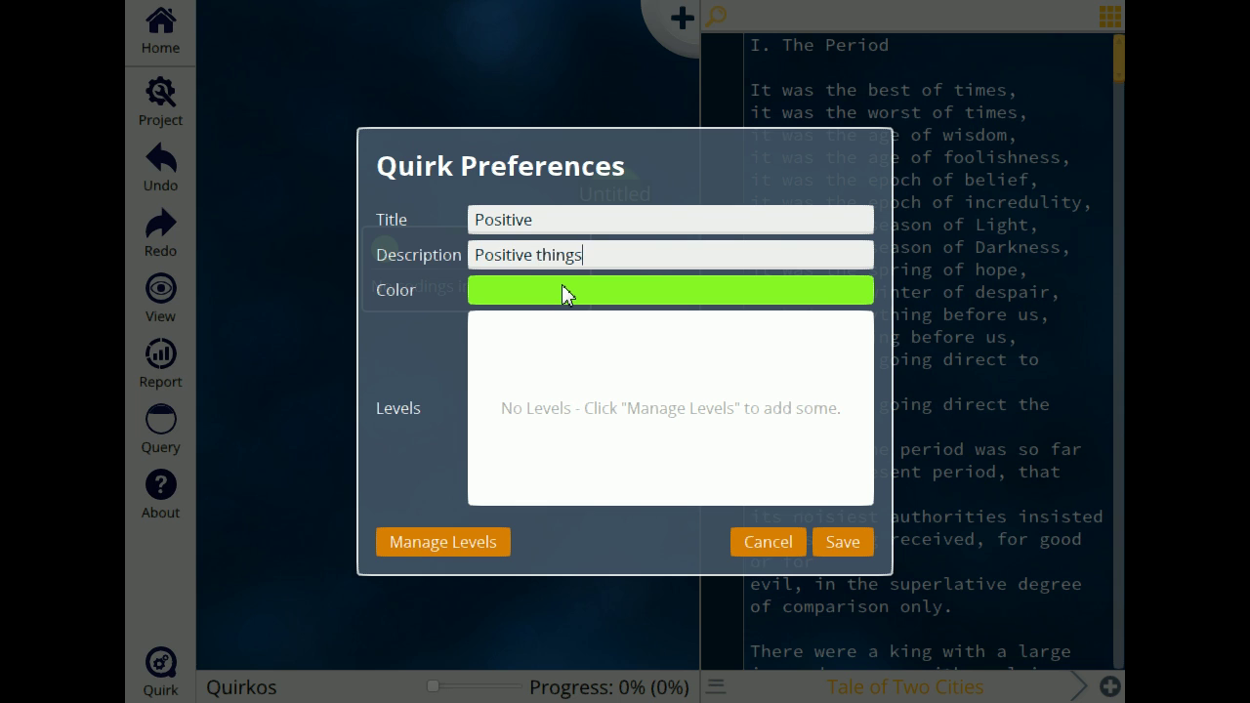
left_click(563, 294)
left_click_drag(310, 0, 296, 0)
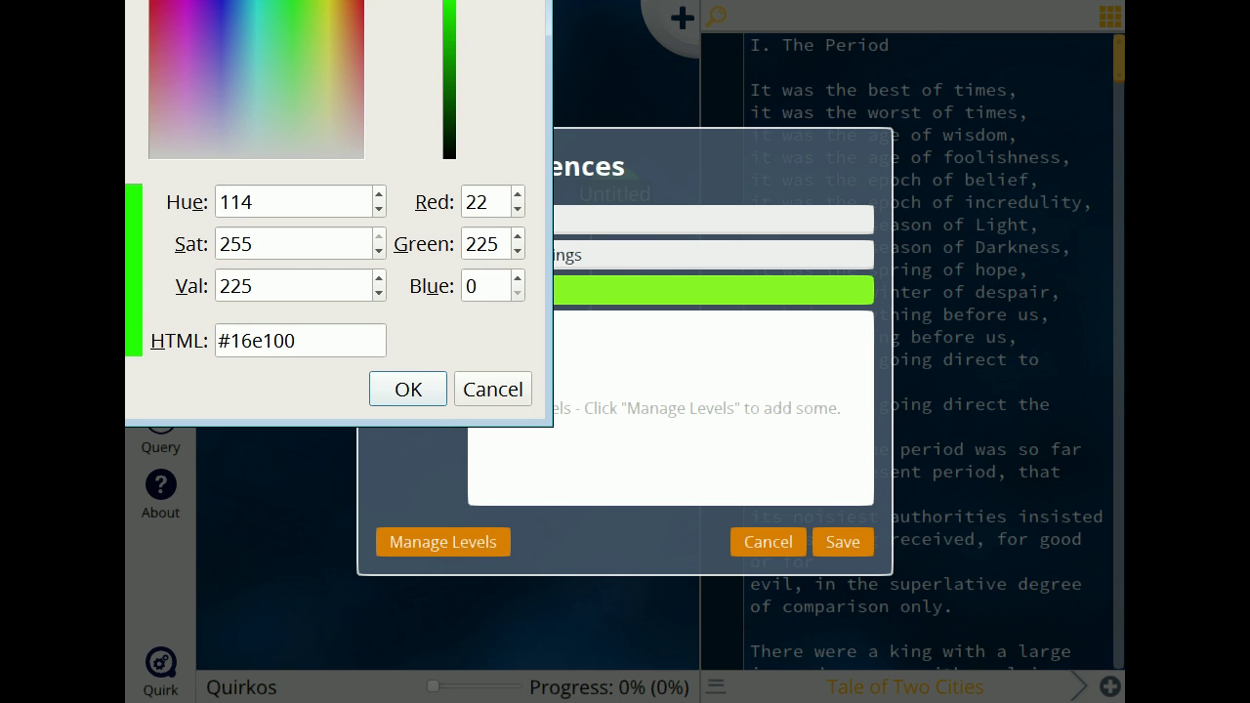
left_click(428, 389)
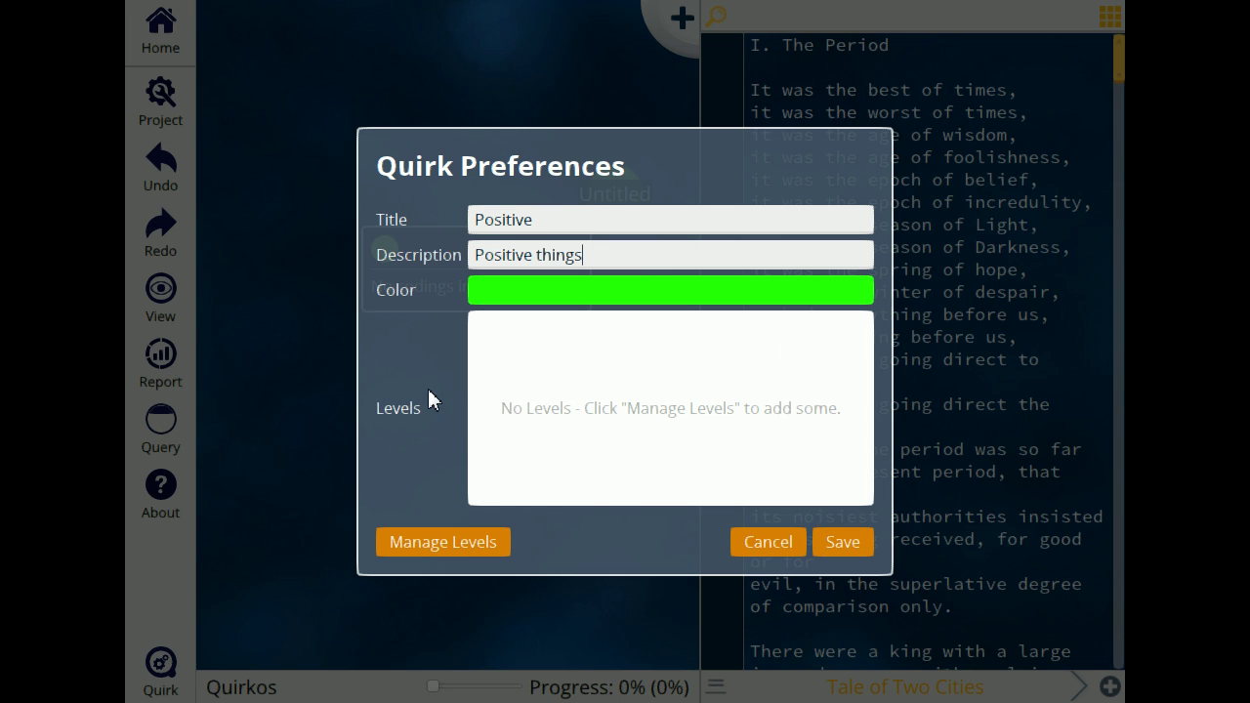
left_click(841, 542)
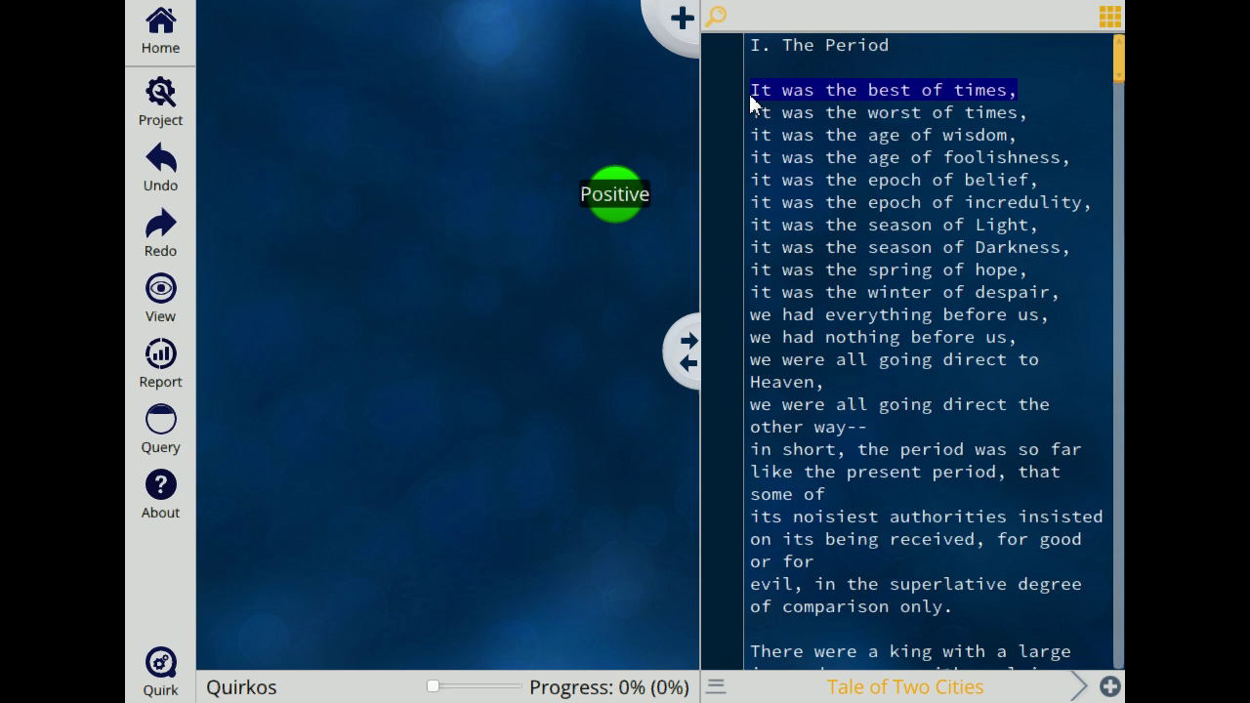
Step: Code best of times, age of wisdom, epoch of belief, season of Light and spring of hope to Positive
left_click_drag(904, 87, 620, 208)
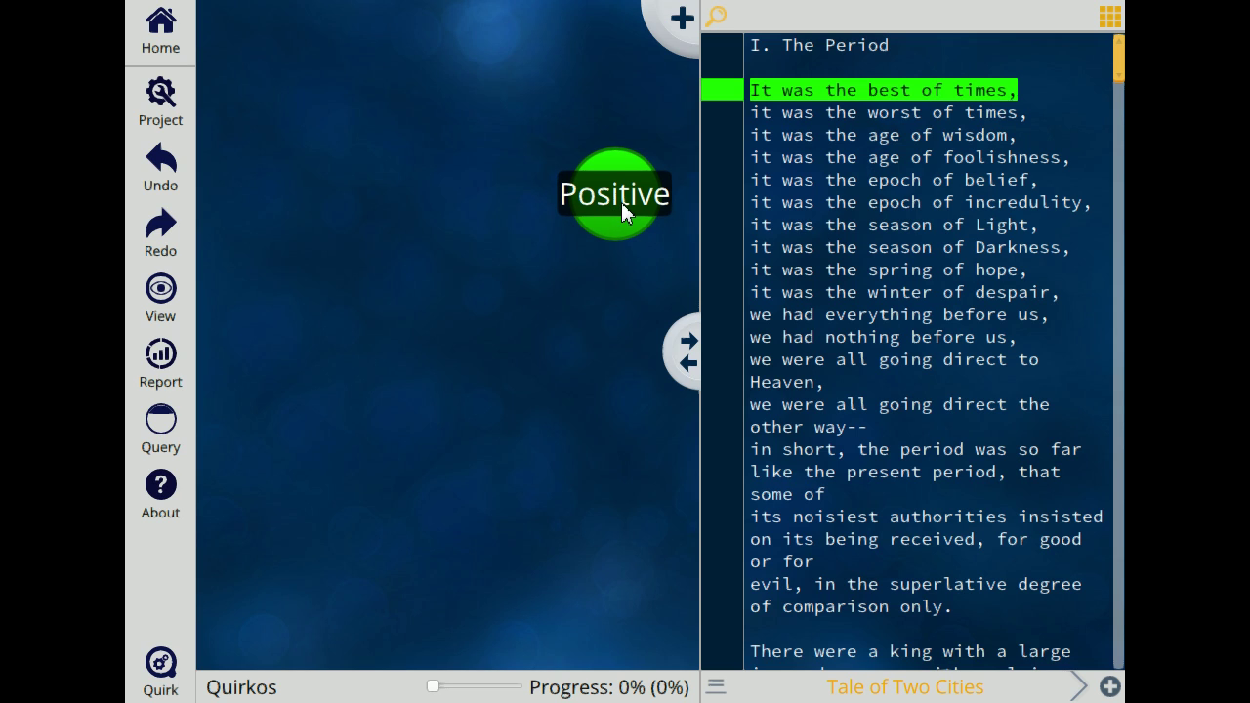
mouse_move(623, 207)
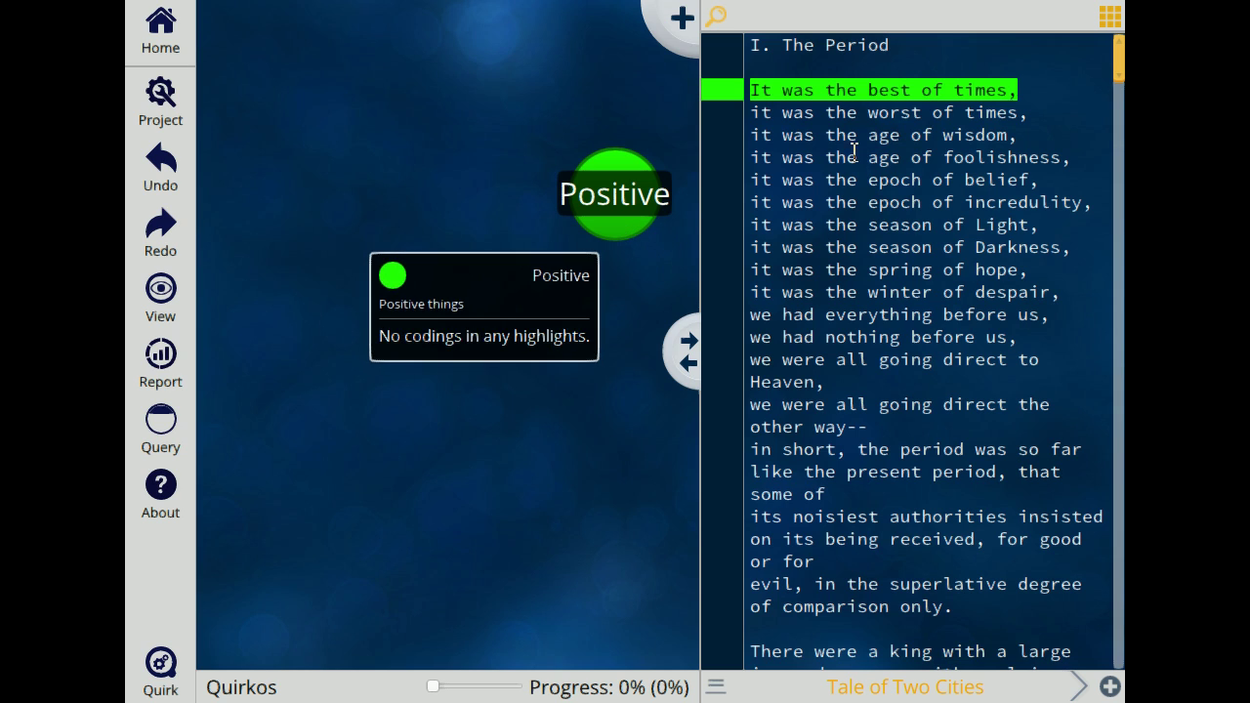
left_click_drag(1021, 135, 600, 234)
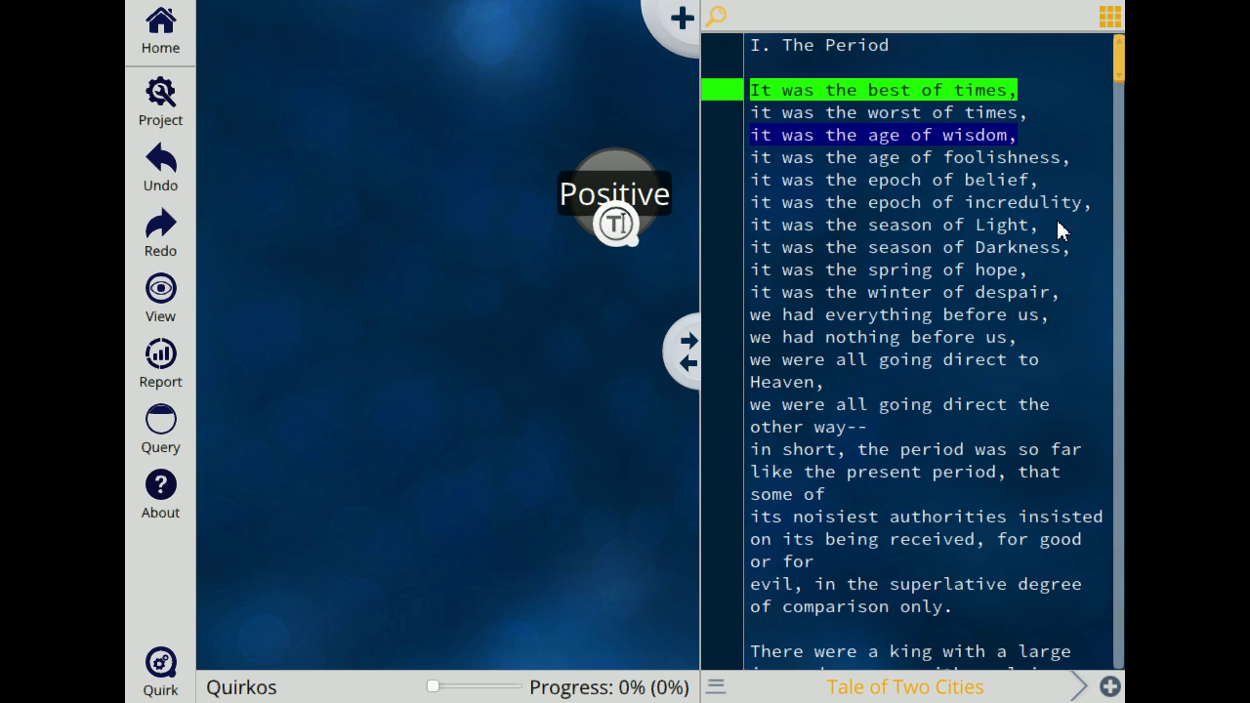
left_click_drag(1049, 179, 680, 200)
left_click_drag(996, 181, 623, 213)
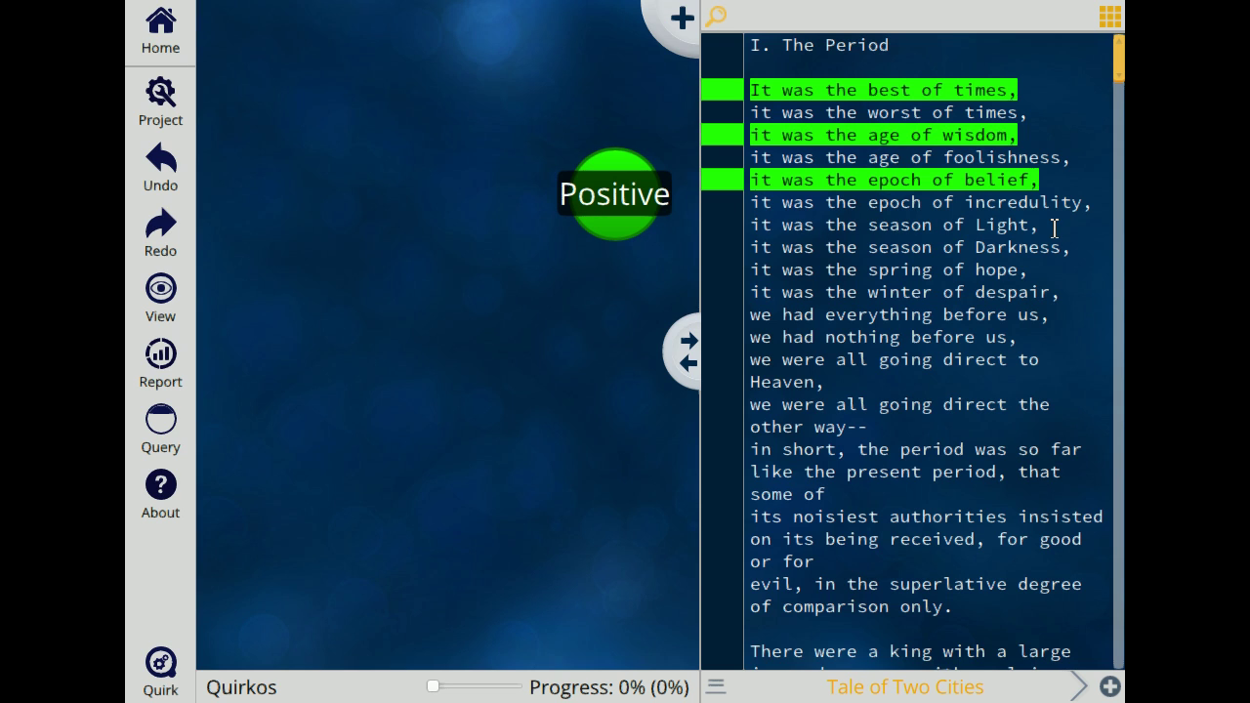
left_click_drag(1054, 229, 664, 234)
left_click_drag(941, 231, 586, 232)
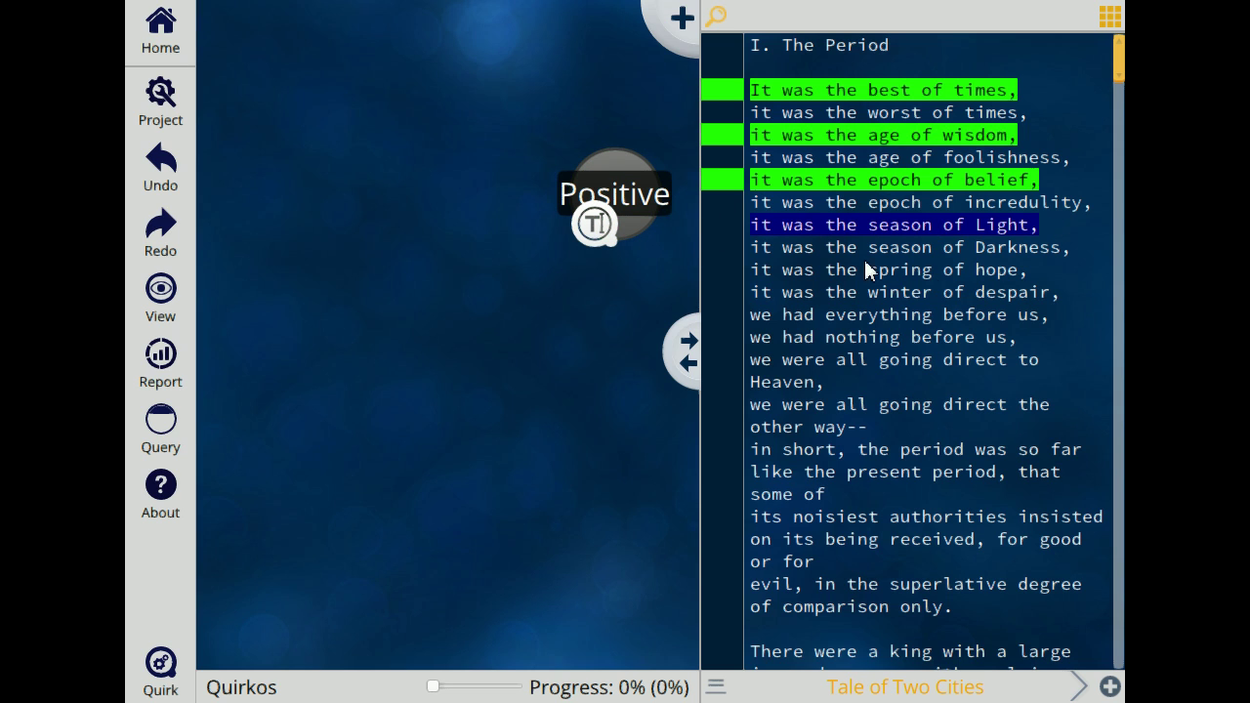
left_click_drag(1052, 270, 740, 274)
left_click_drag(932, 272, 611, 236)
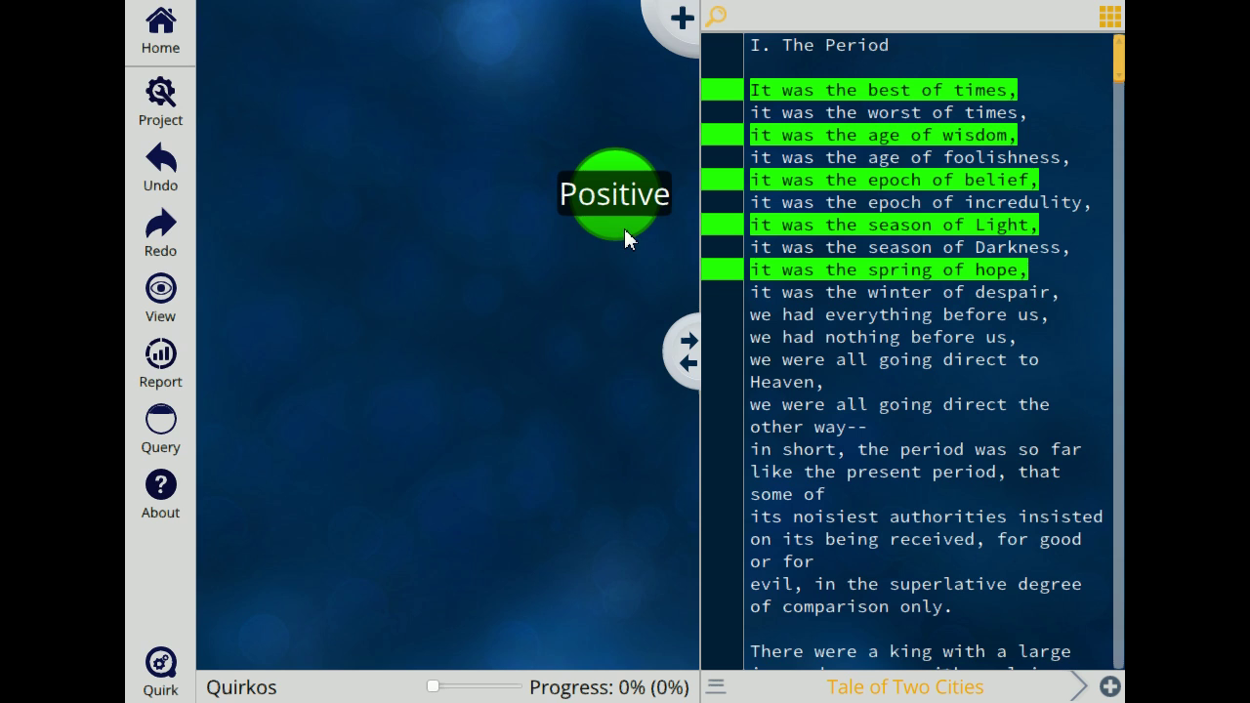
mouse_move(625, 239)
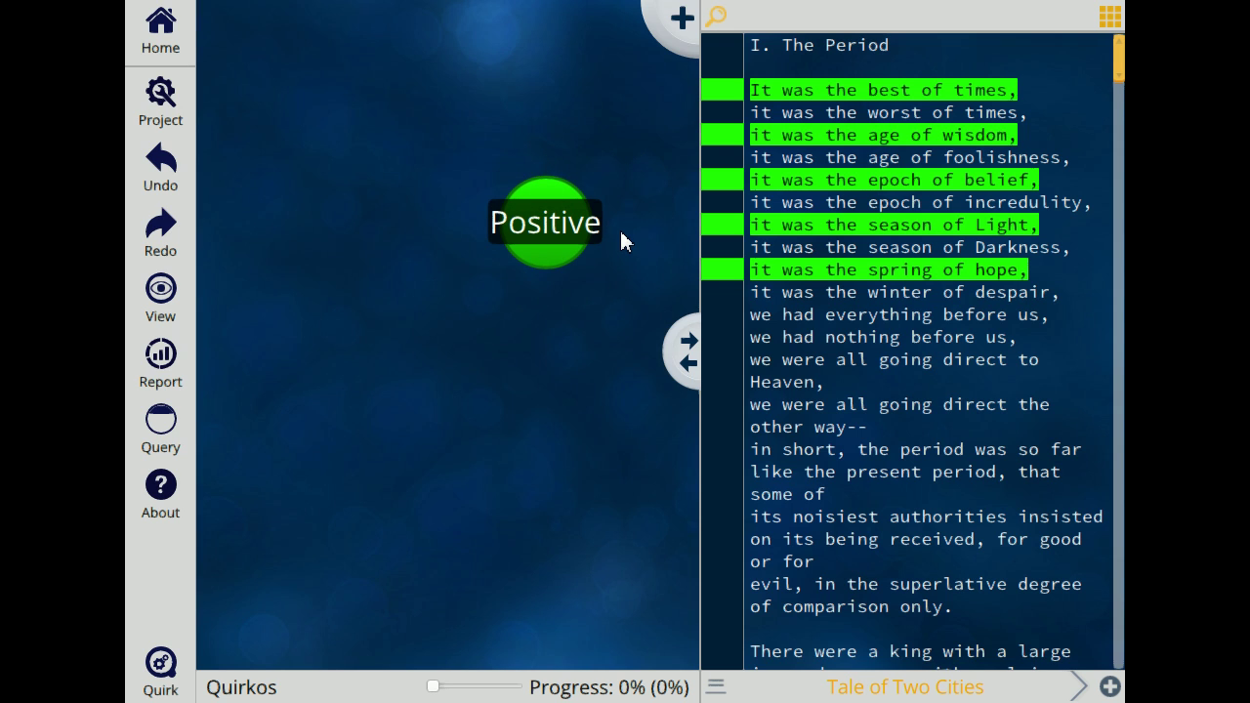
Step: Add a second quirk titled 'Negative' and colour it red
left_click(686, 33)
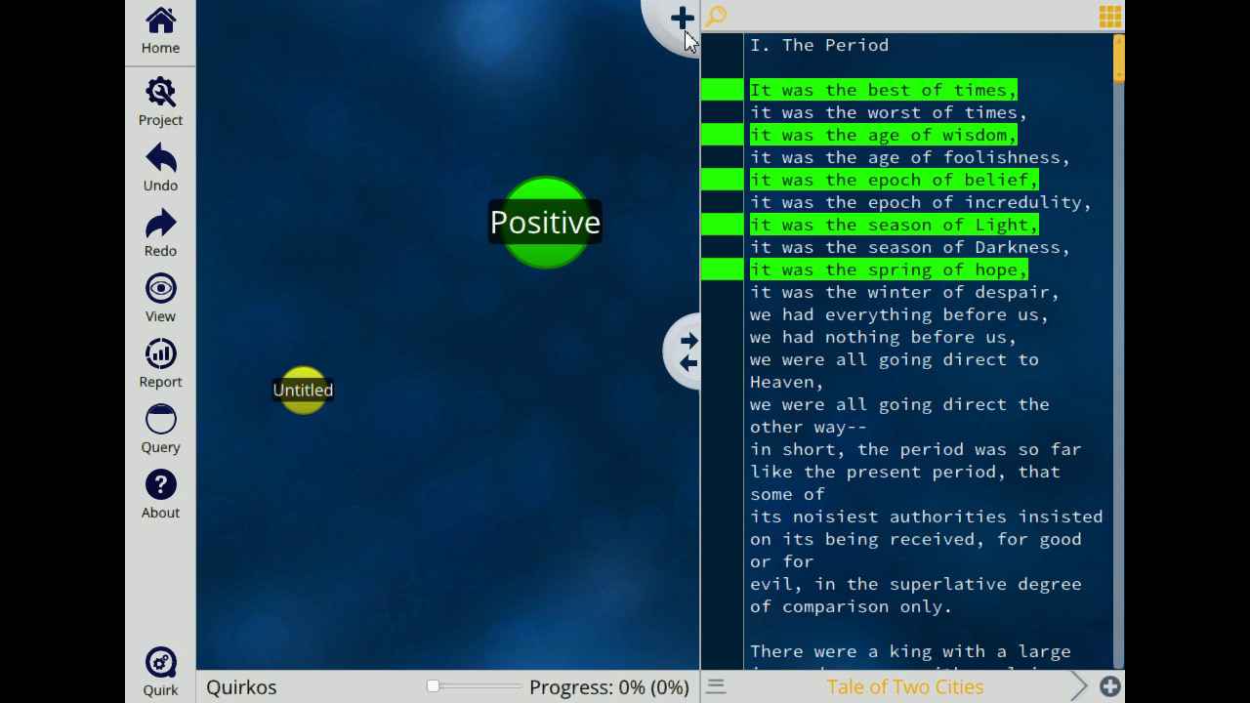
right_click(314, 394)
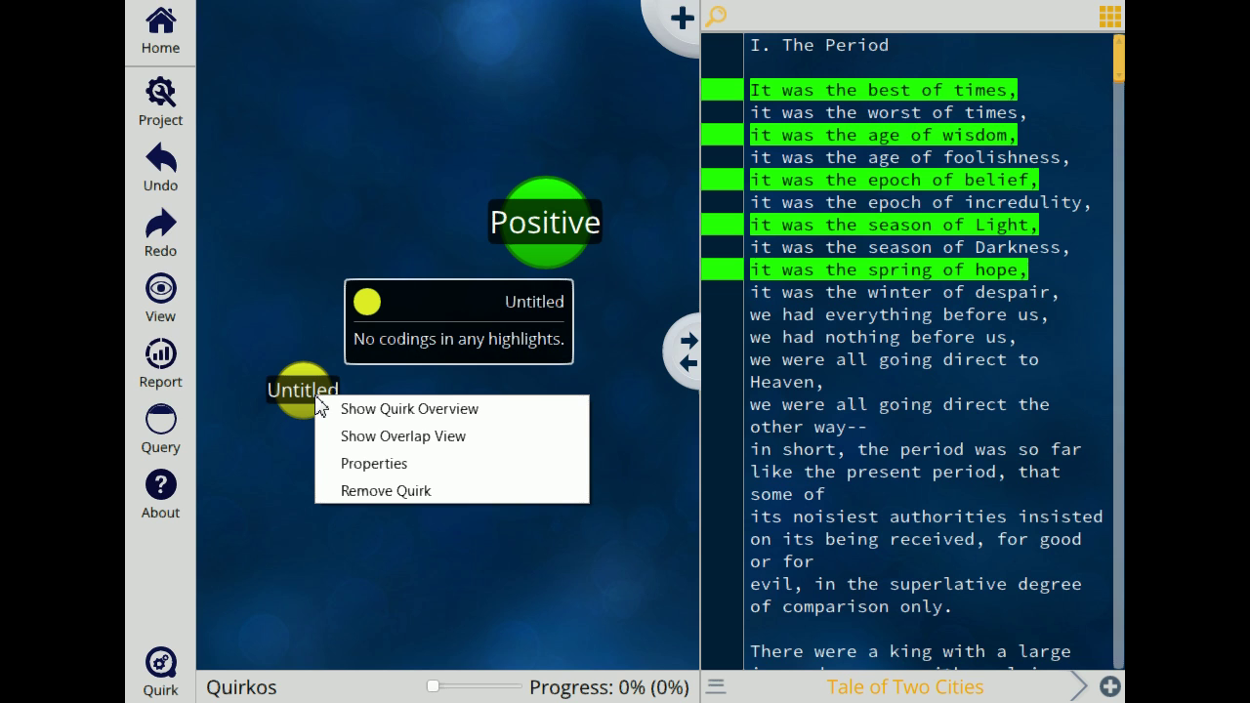
left_click(361, 465)
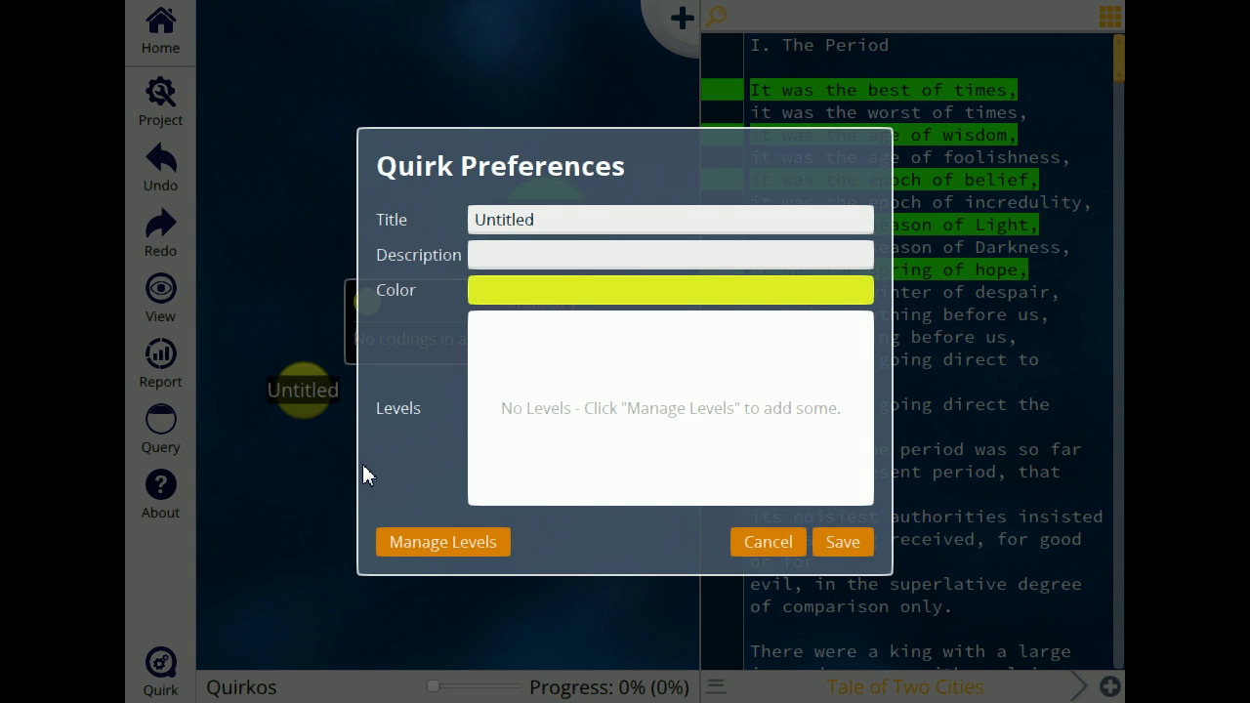
left_click(566, 218)
left_click_drag(567, 218, 371, 224)
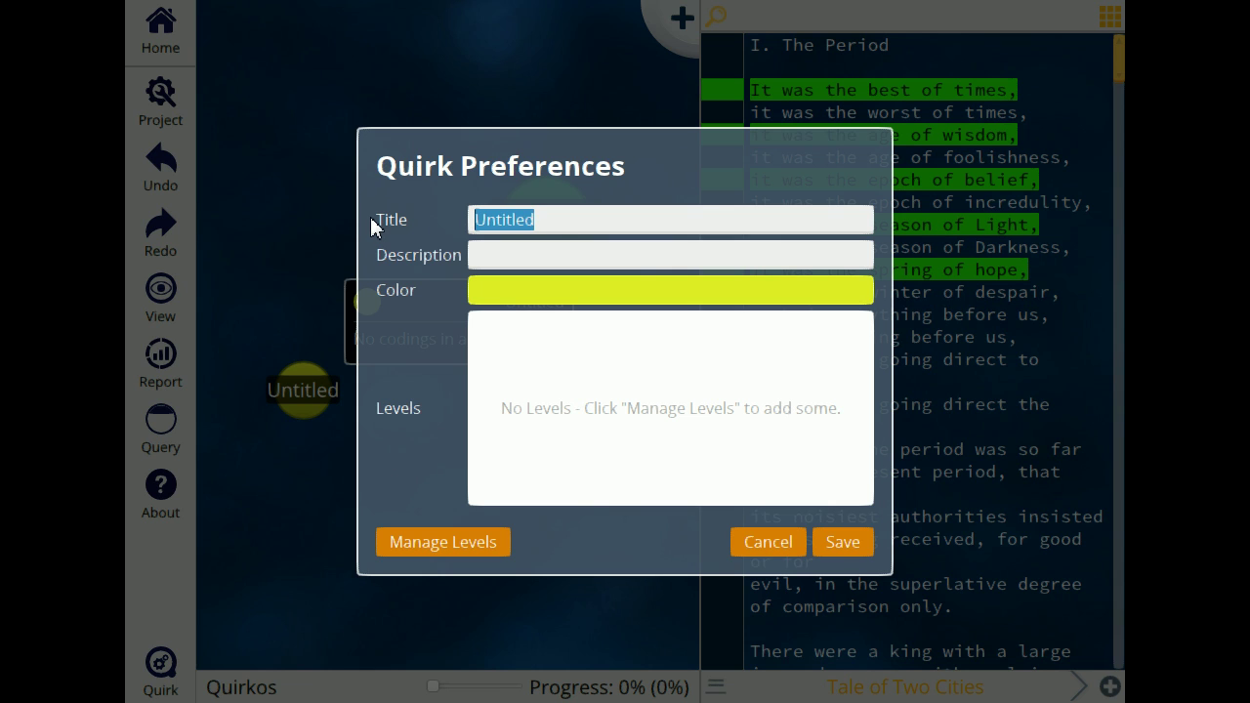
type("Negative")
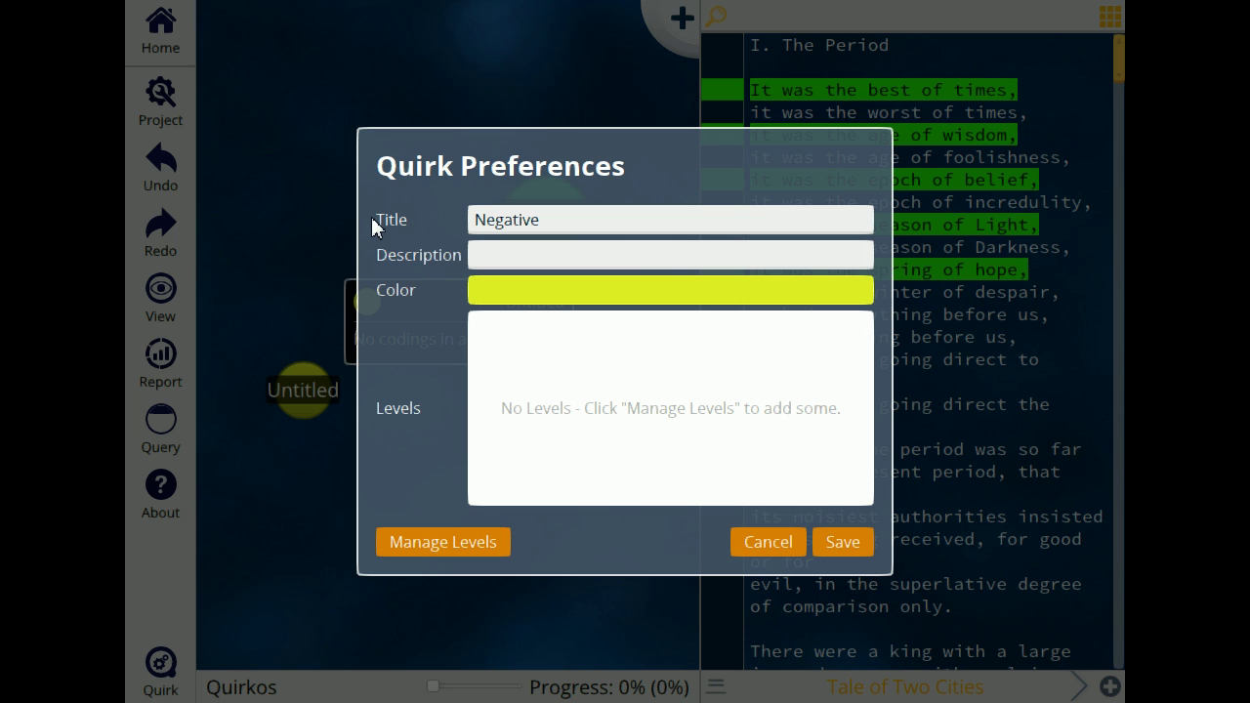
left_click(566, 298)
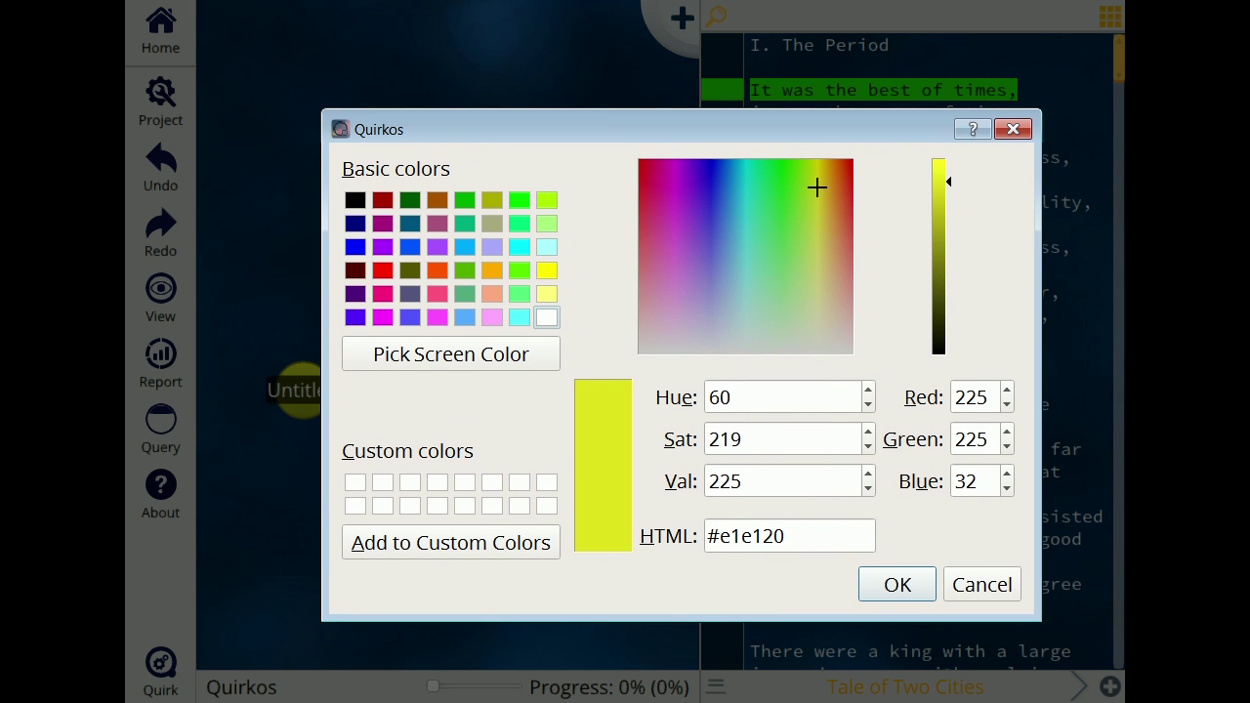
left_click_drag(678, 186, 639, 162)
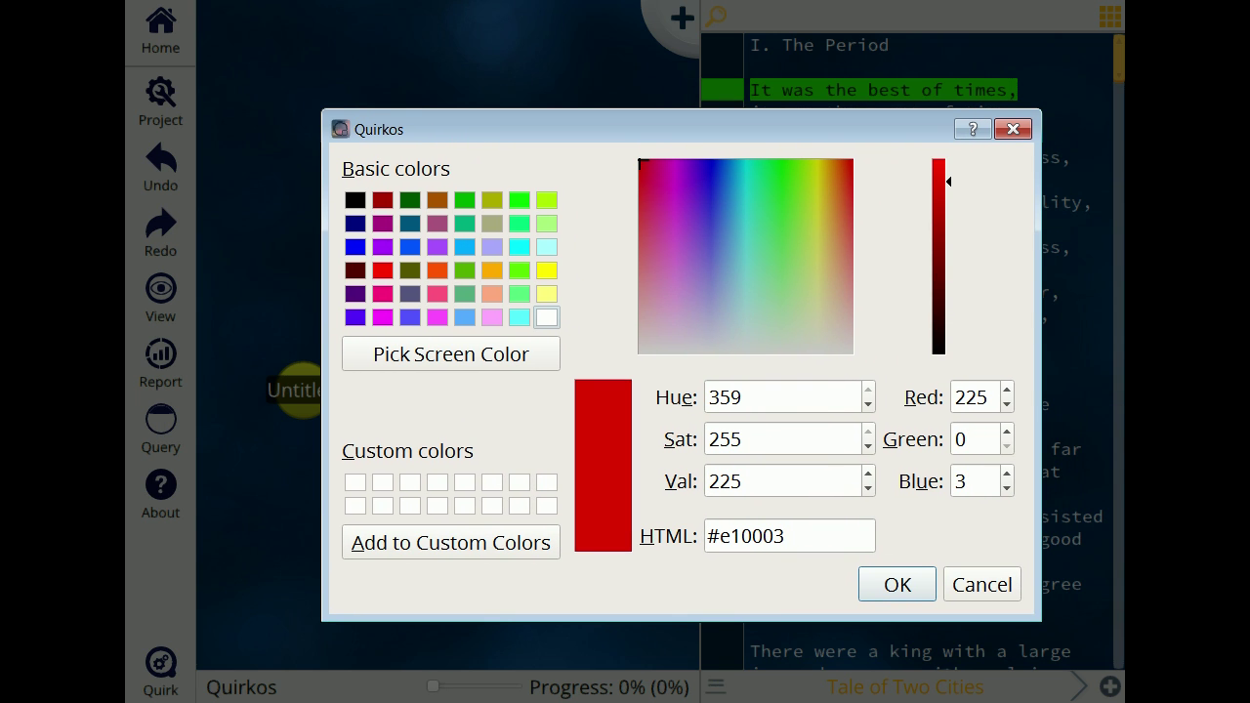
left_click(899, 587)
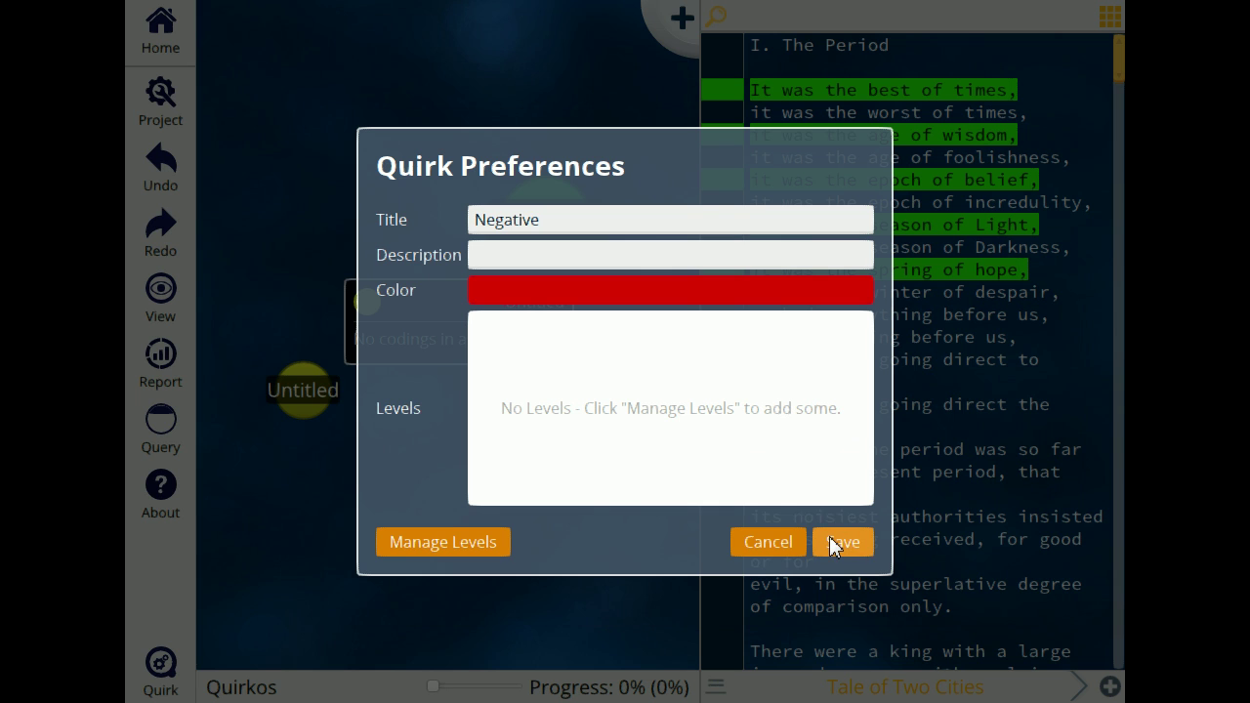
left_click(829, 544)
Step: Code worst of times, age of foolishness, epoch of incredulity and season of Darkness to Negative; add a quirk
left_click_drag(1028, 113, 749, 114)
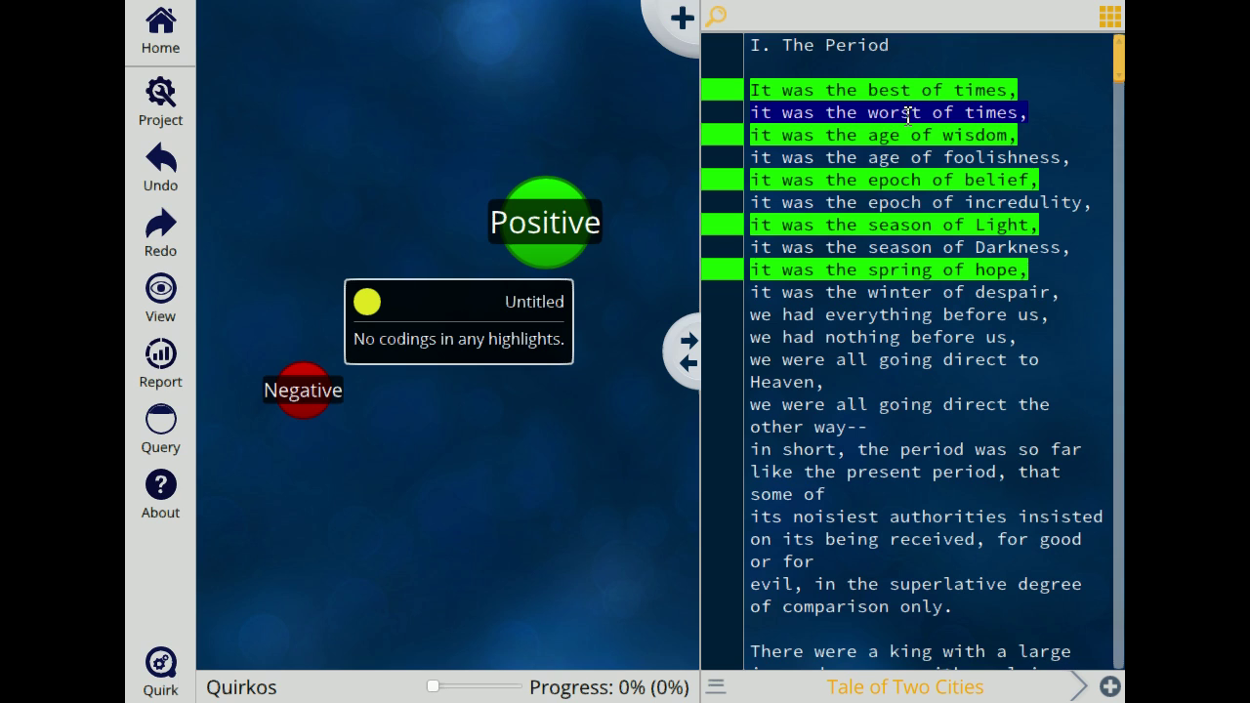
left_click_drag(907, 114, 297, 404)
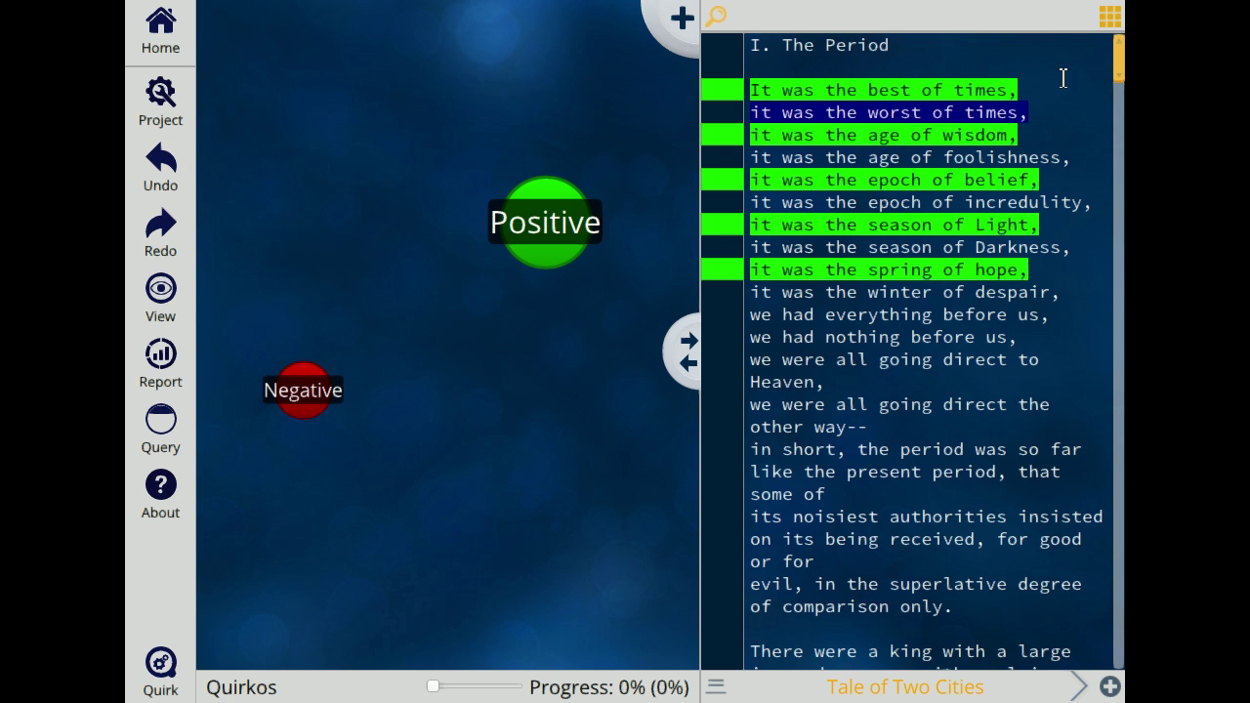
left_click_drag(973, 116, 303, 398)
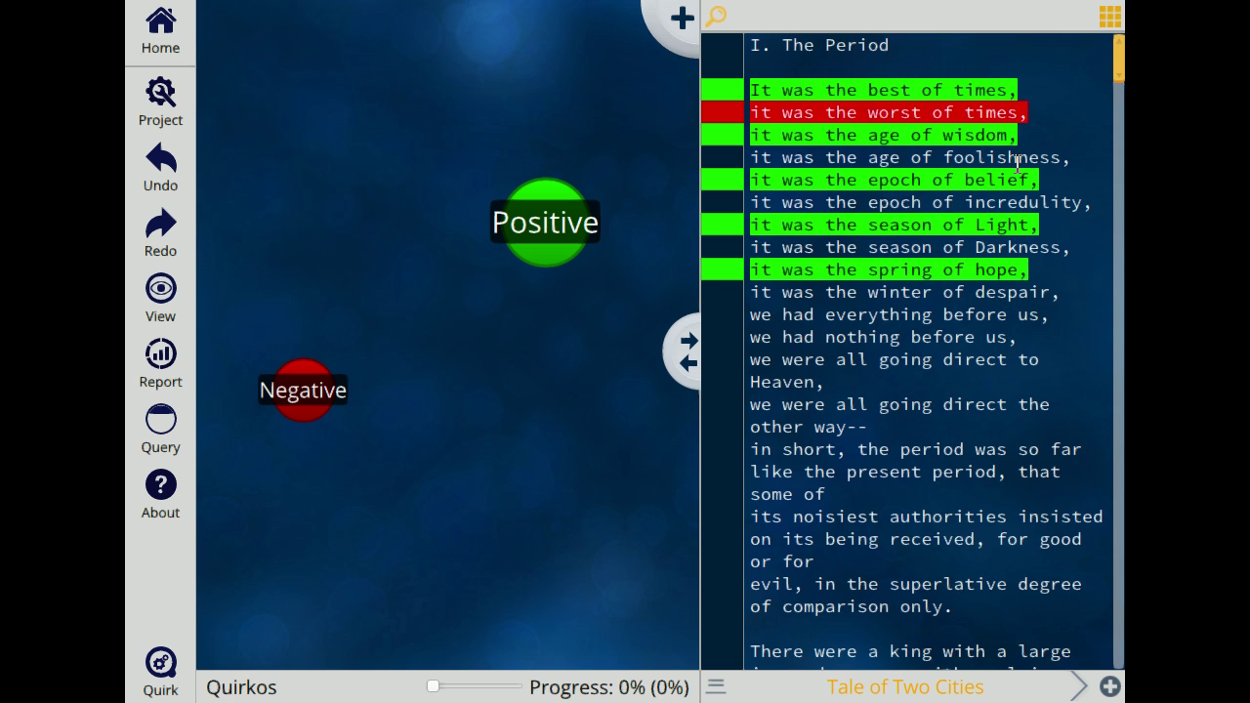
left_click_drag(1074, 163, 755, 162)
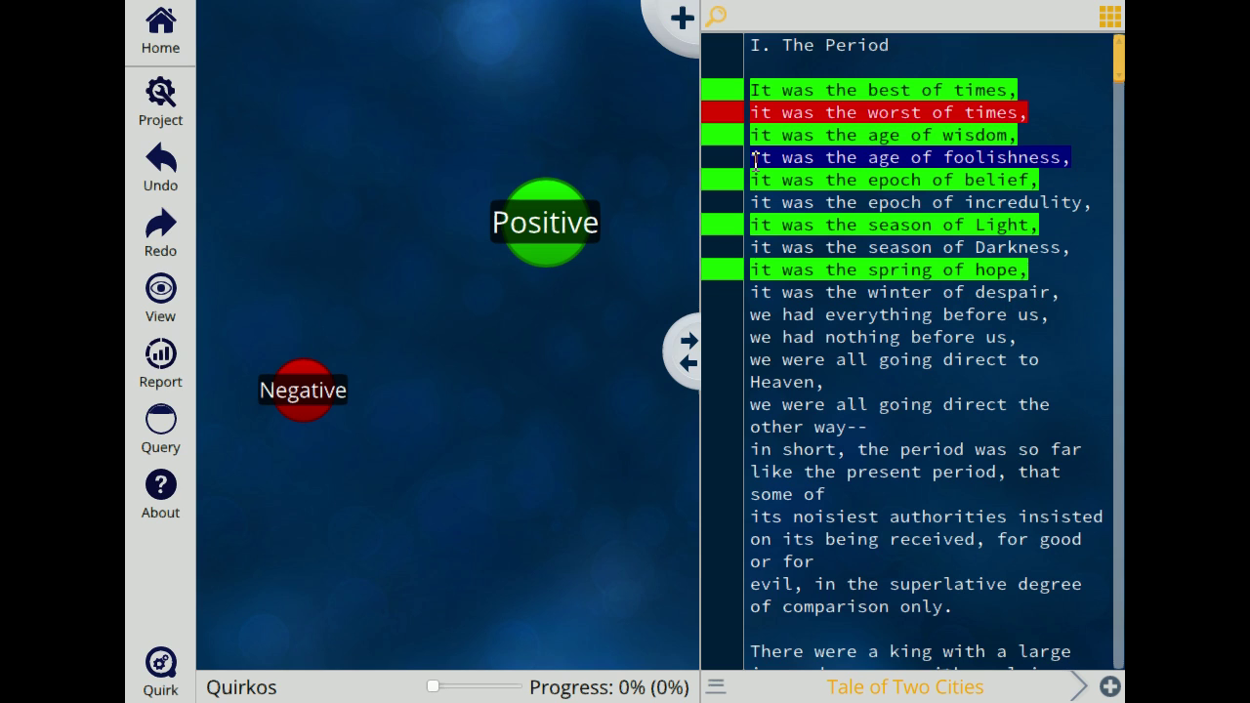
left_click_drag(862, 160, 305, 400)
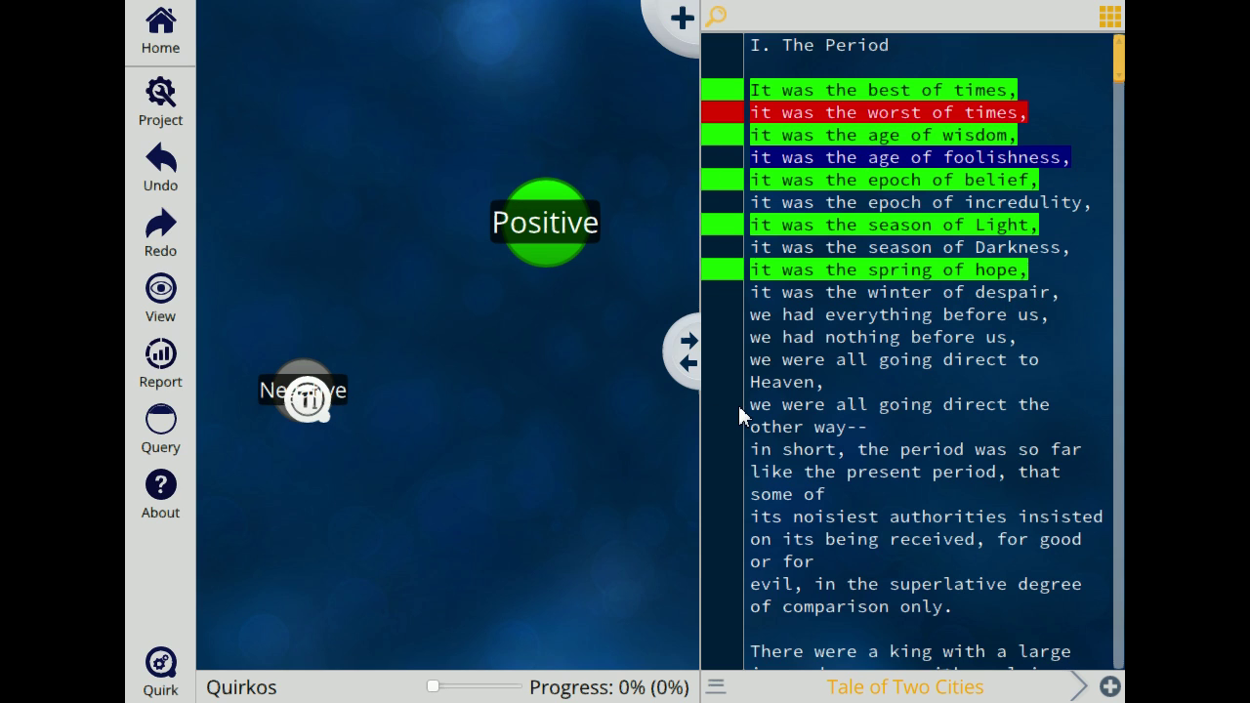
left_click_drag(1099, 205, 727, 215)
left_click_drag(882, 209, 305, 400)
left_click_drag(1079, 251, 728, 248)
left_click_drag(859, 247, 393, 329)
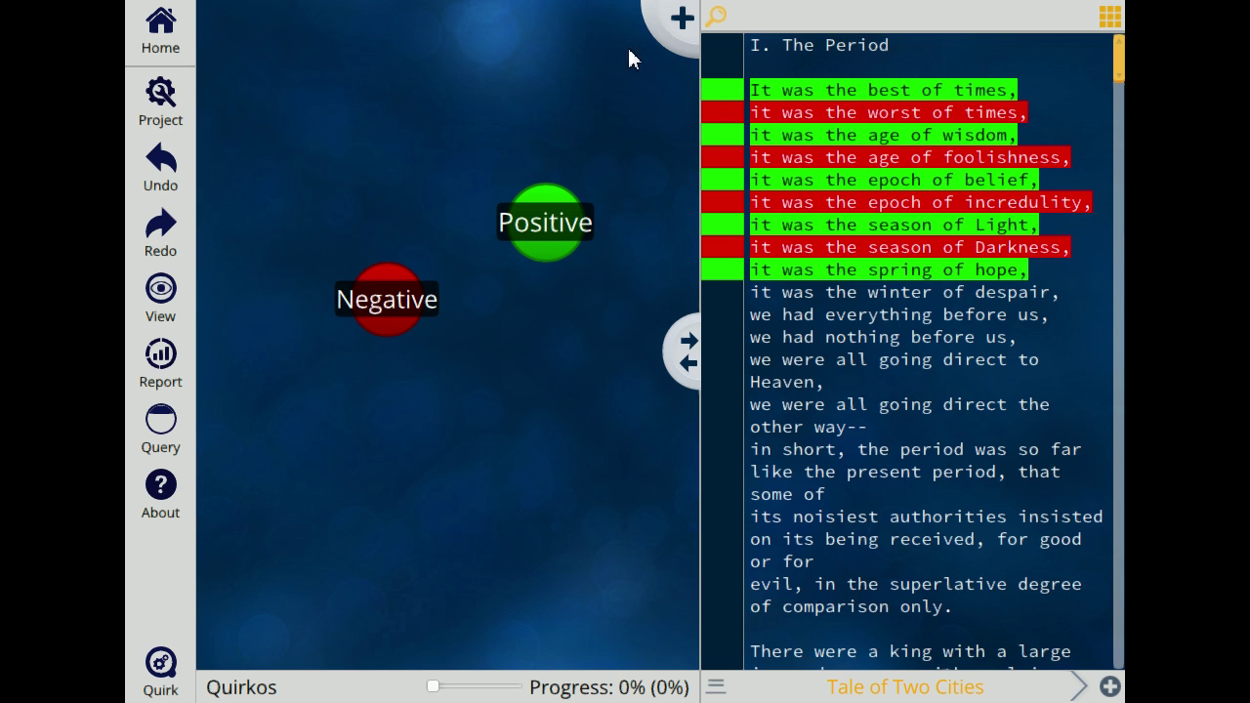
left_click(670, 44)
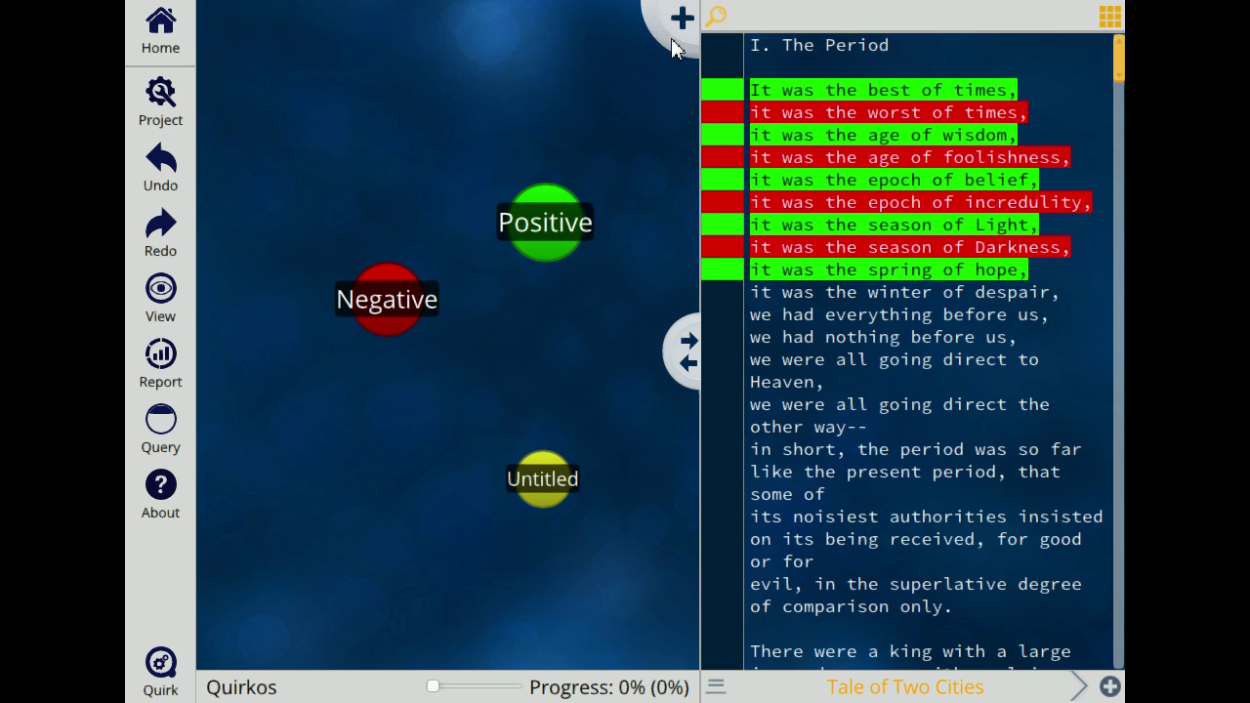
Step: Rename the new yellow quirk to 'Images' in its properties
right_click(544, 482)
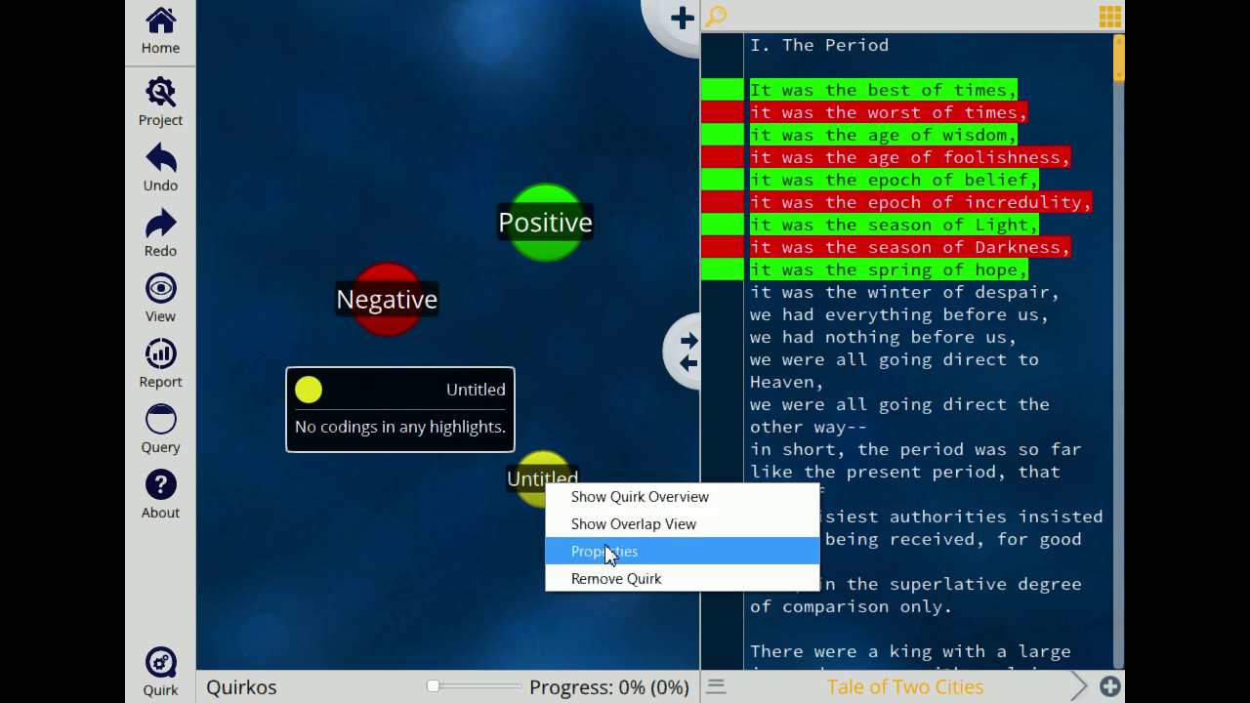
left_click(587, 551)
left_click_drag(554, 231, 377, 232)
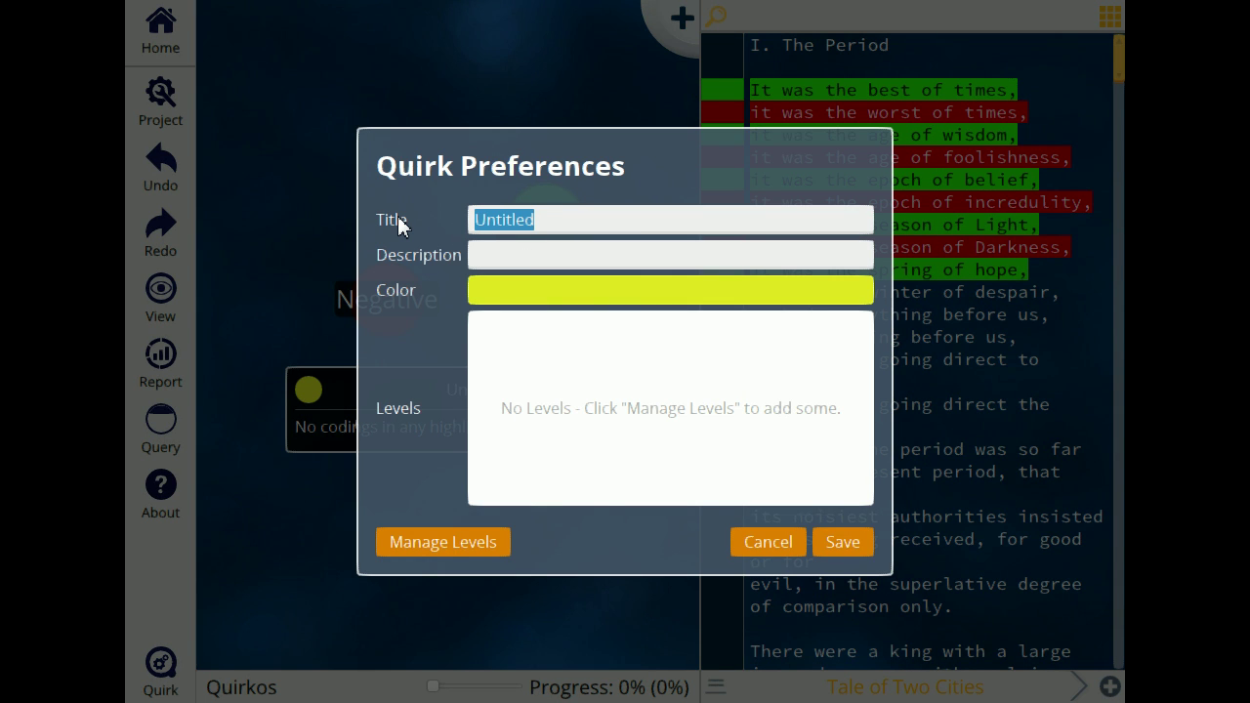
type("Images")
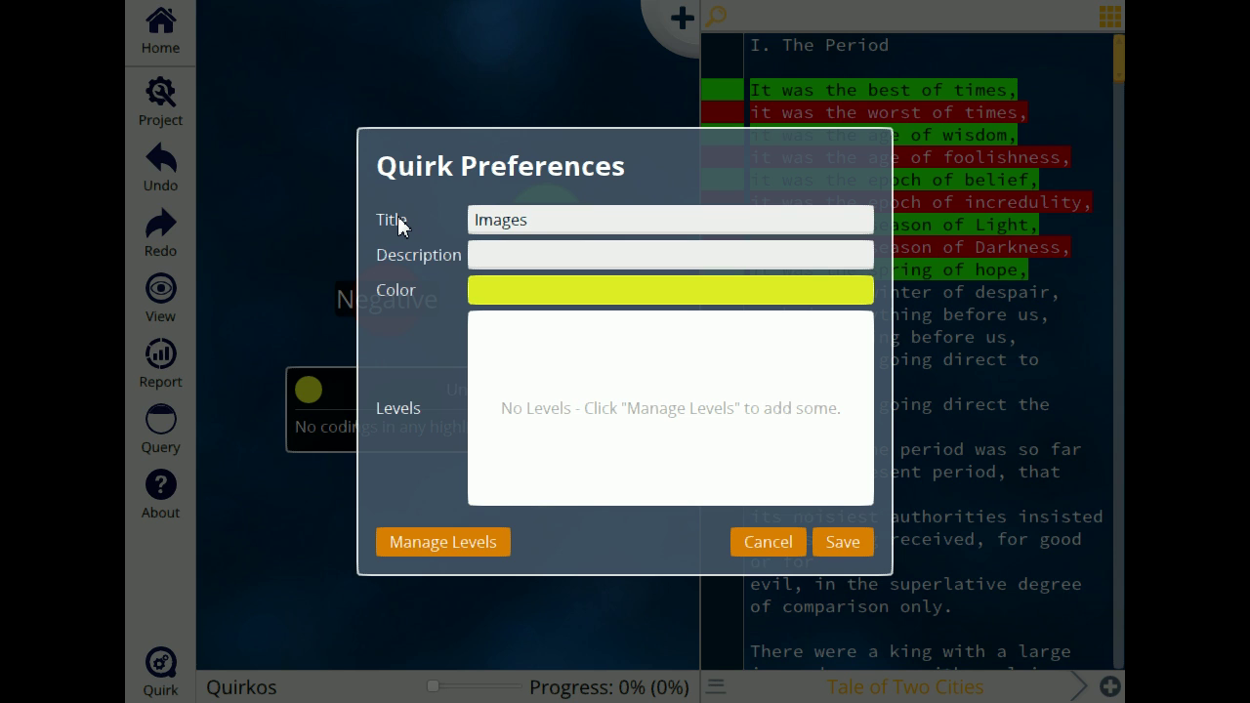
left_click(845, 545)
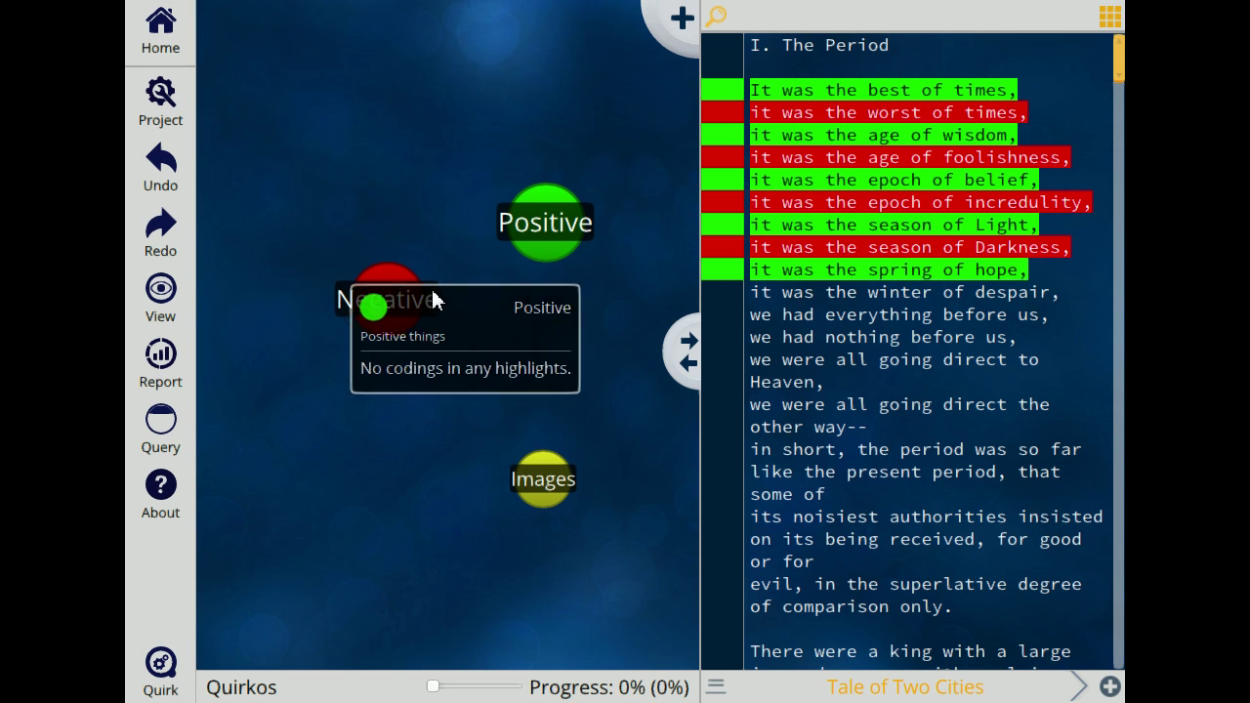
Step: Group the Positive and Negative quirks onto Images and tidy Positive's position in the cluster
left_click_drag(545, 231, 544, 318)
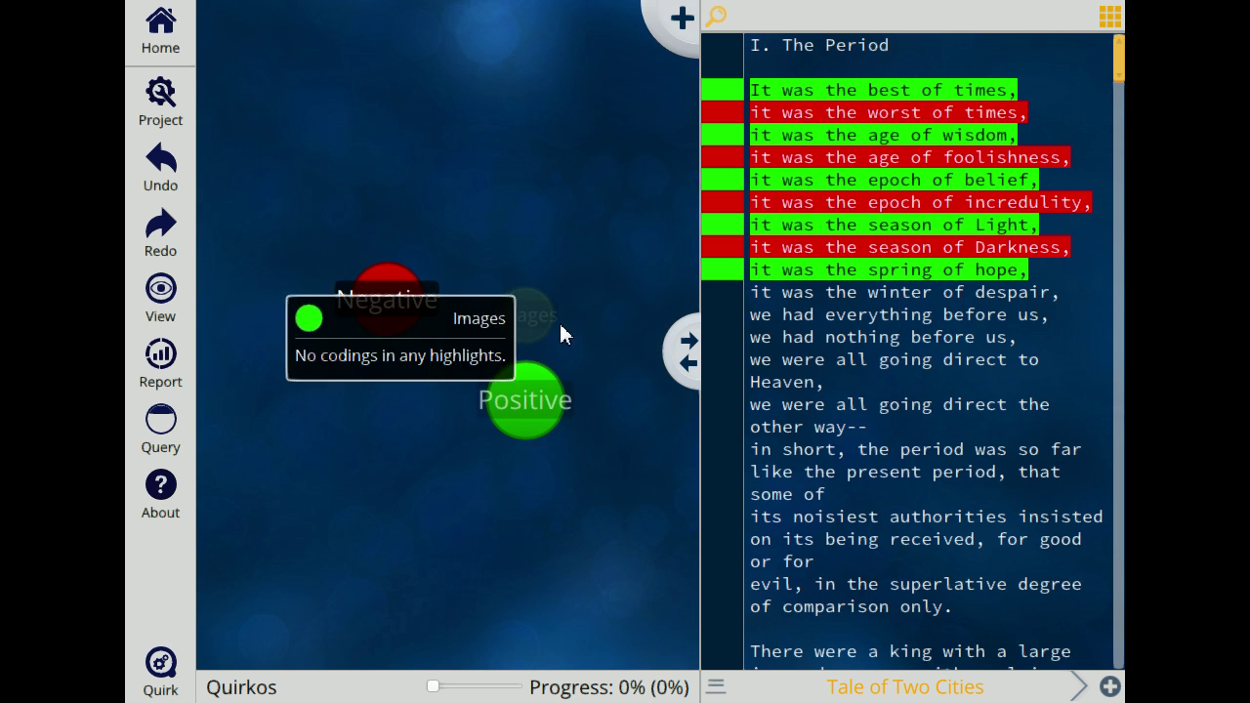
left_click_drag(392, 281, 435, 294)
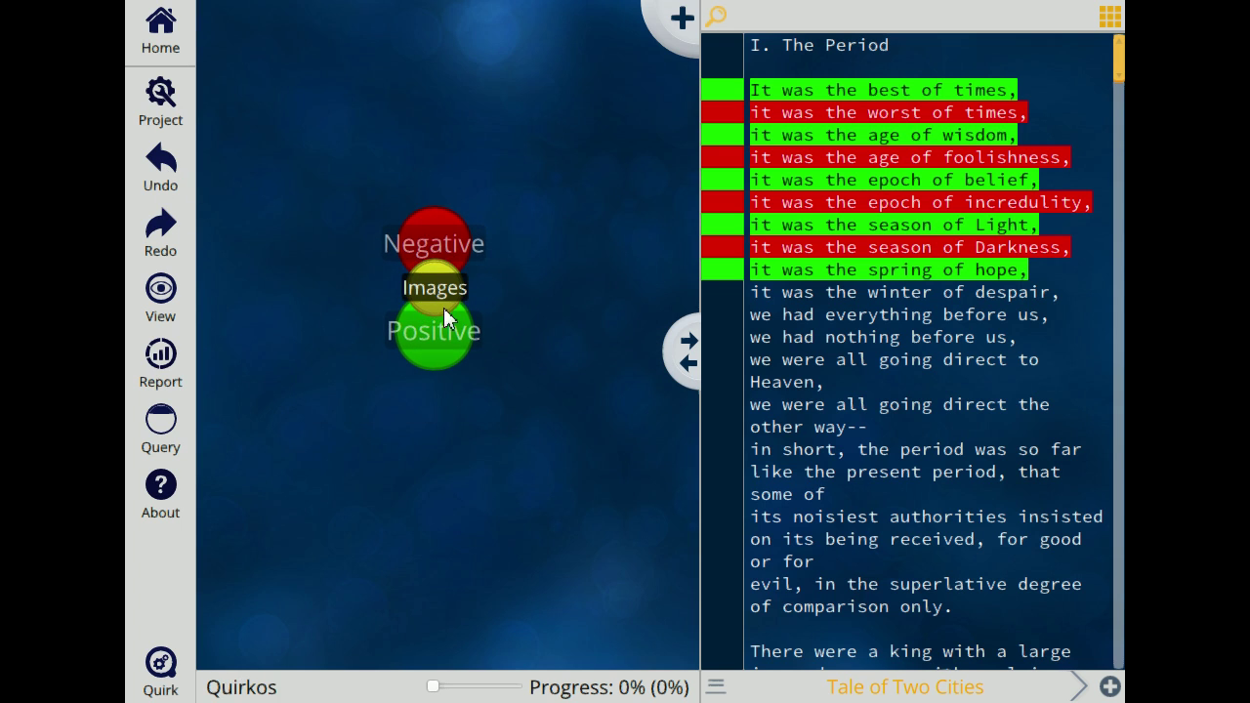
left_click_drag(435, 370, 450, 306)
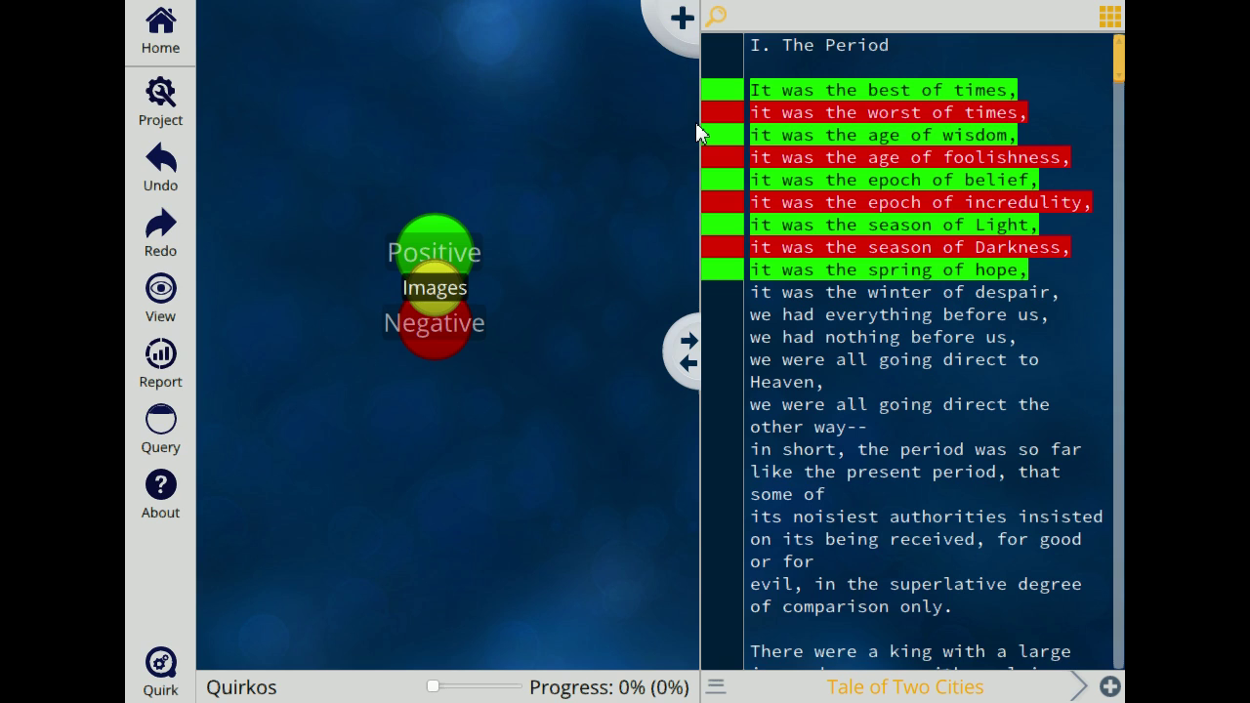
Step: Rename the orange Untitled quirk to 'Seasons' in its properties and save
right_click(543, 418)
left_click(602, 457)
right_click(543, 420)
left_click(581, 483)
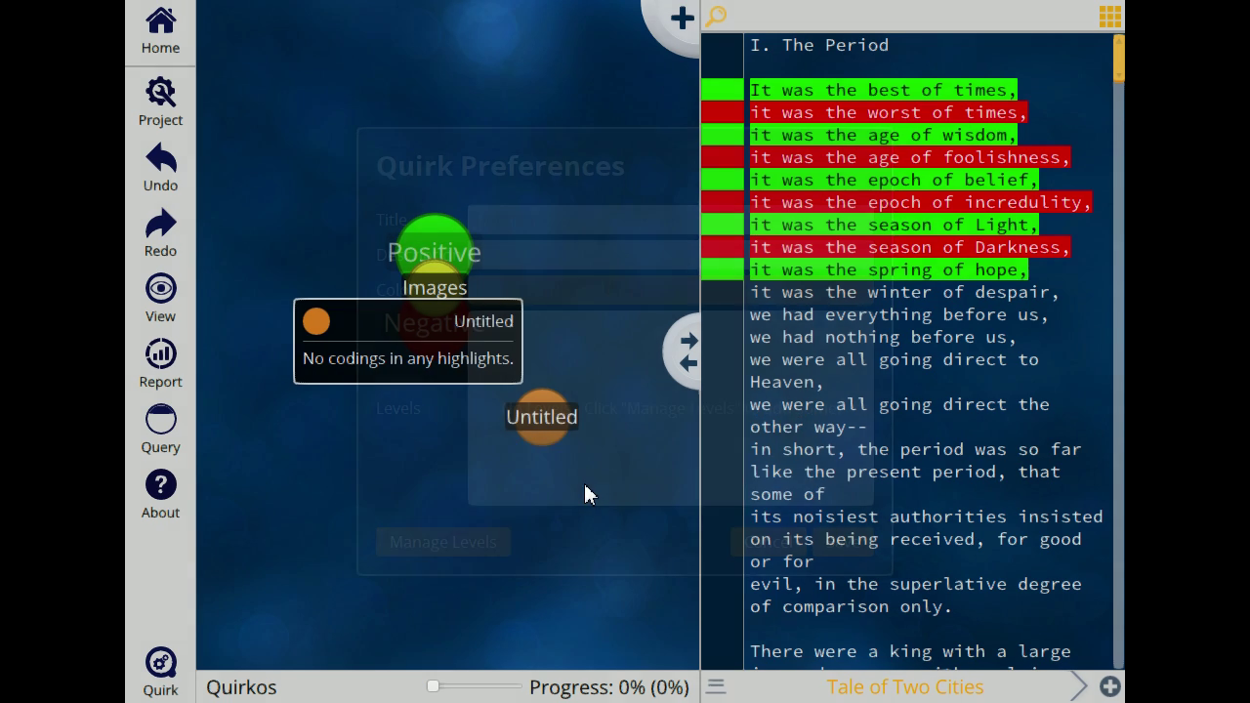
left_click_drag(538, 207, 238, 203)
type("Seasons")
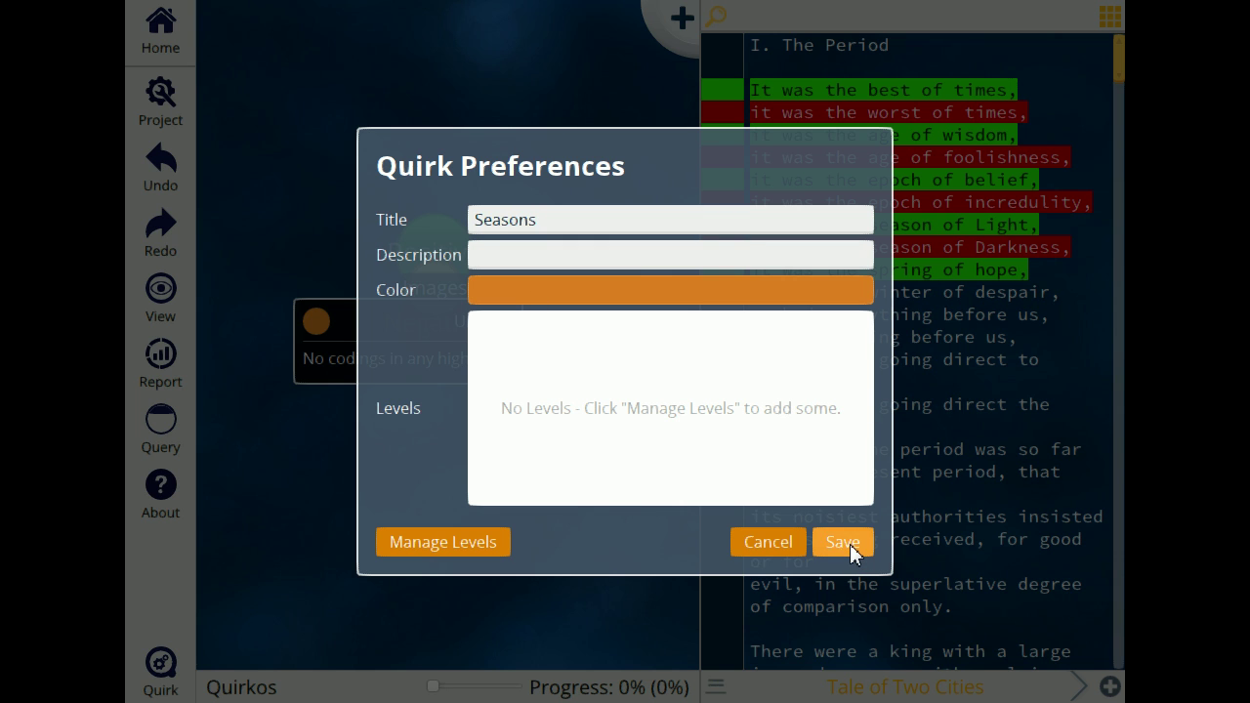
left_click(849, 544)
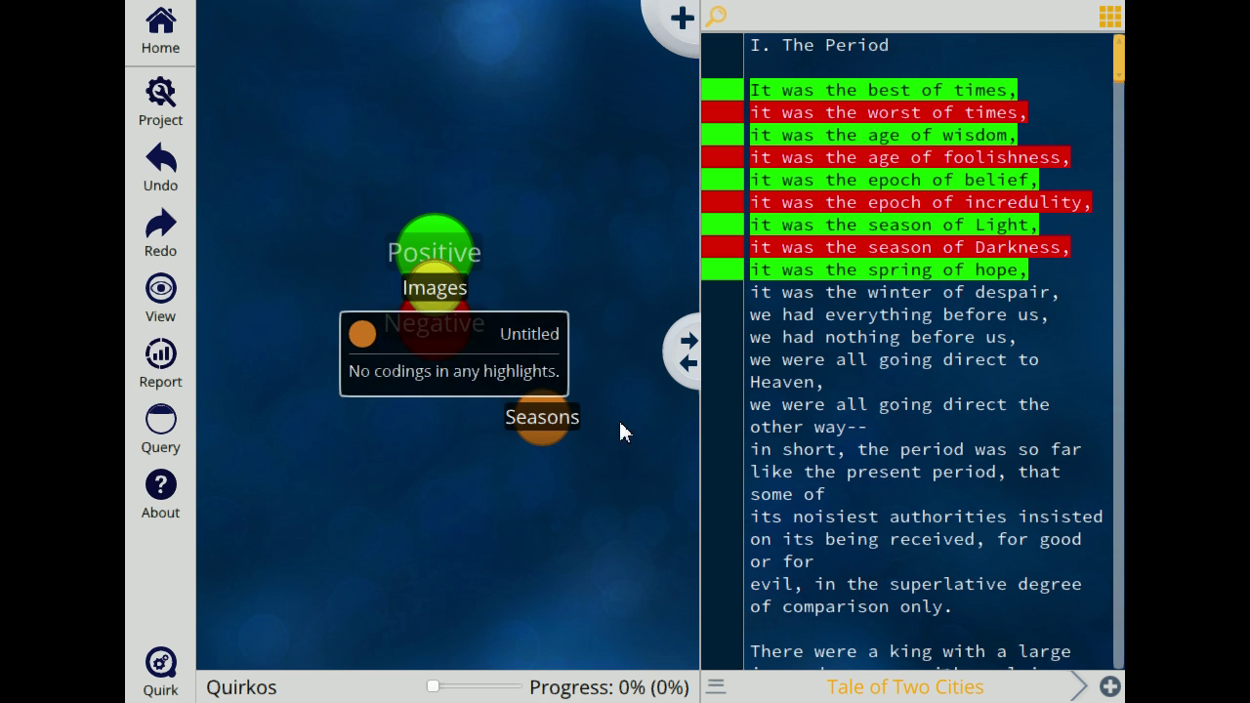
Step: Code the four lines from 'season of Light' to 'winter of despair' as Seasons
left_click_drag(756, 222, 1094, 302)
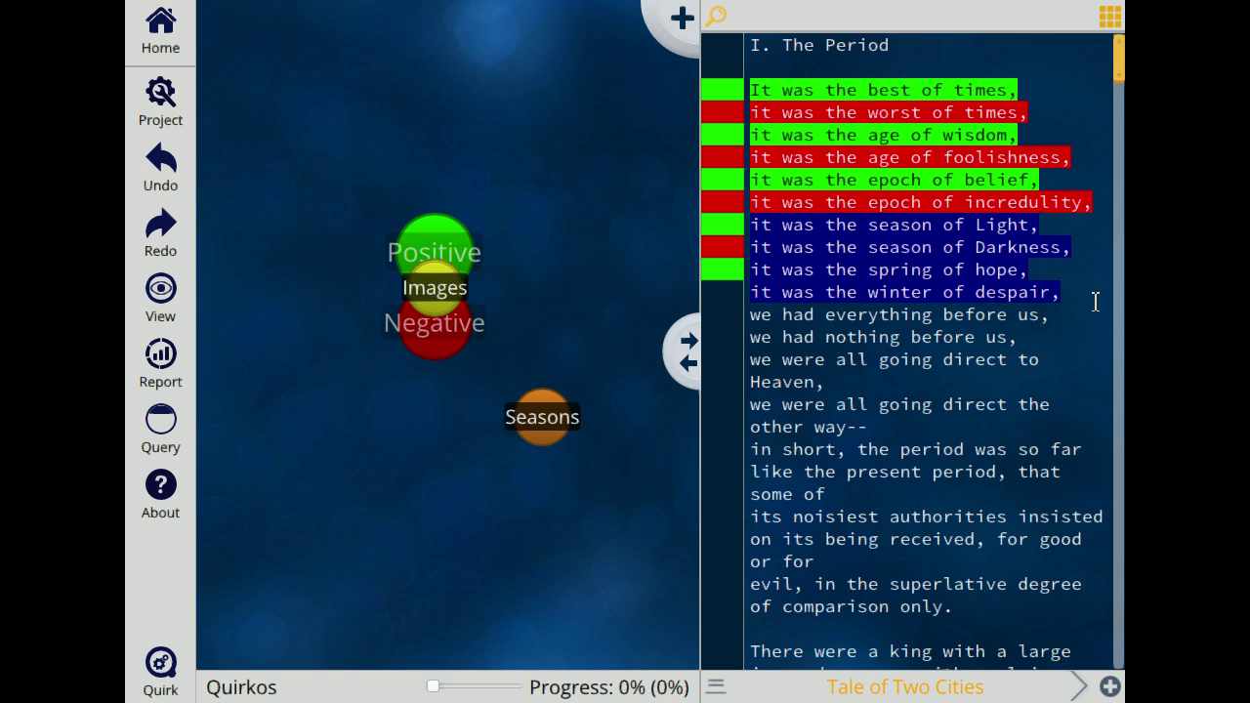
left_click_drag(965, 250, 535, 419)
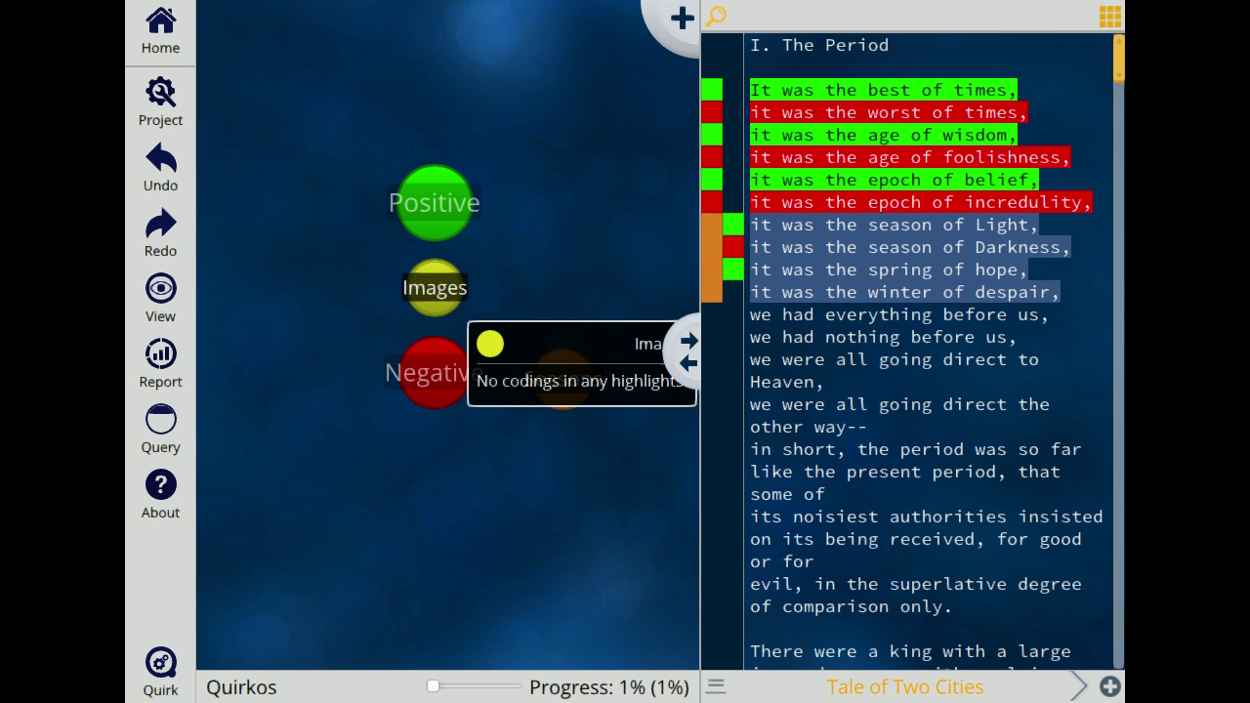
right_click(440, 302)
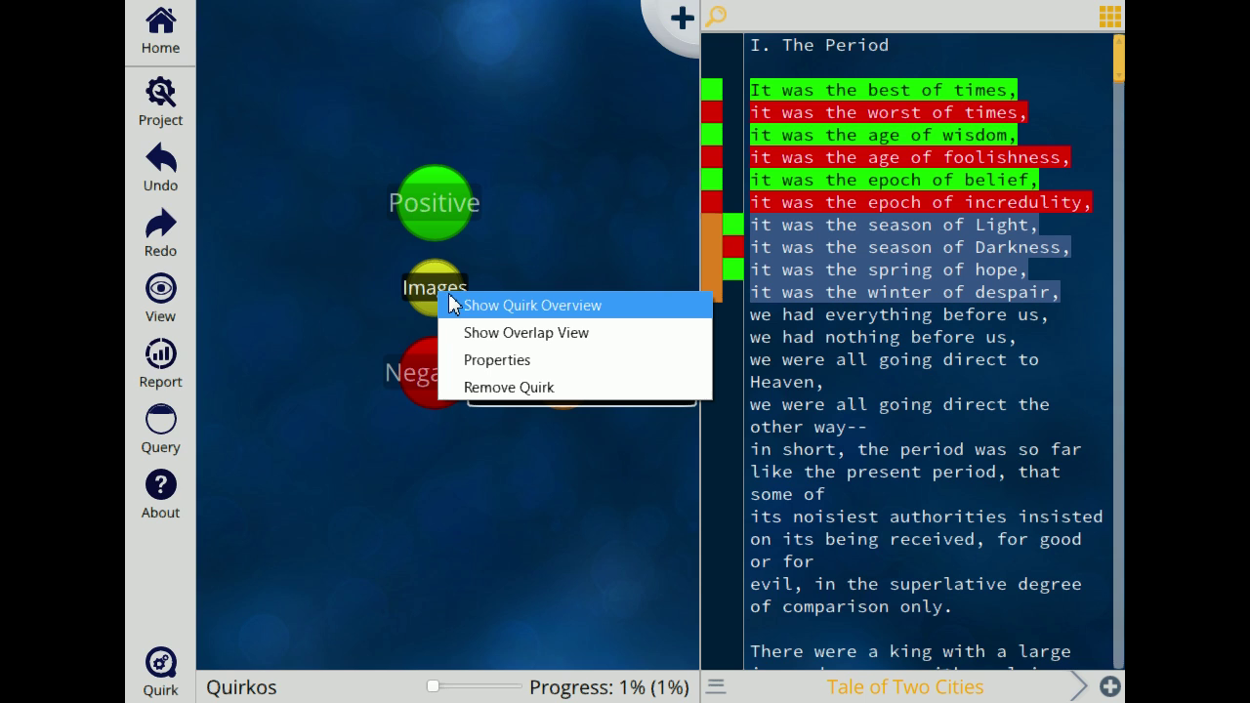
Step: Show the Images quirk overview and list the Positive, then Negative, coded quotes
left_click(533, 309)
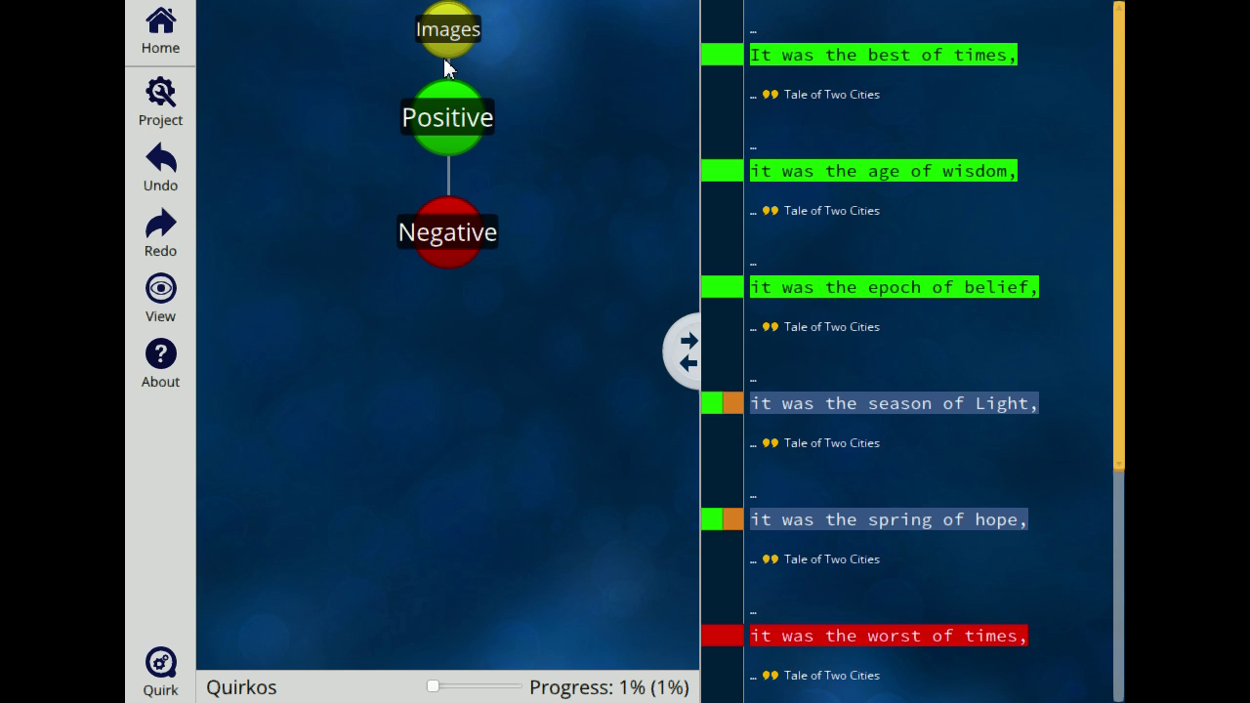
left_click(466, 119)
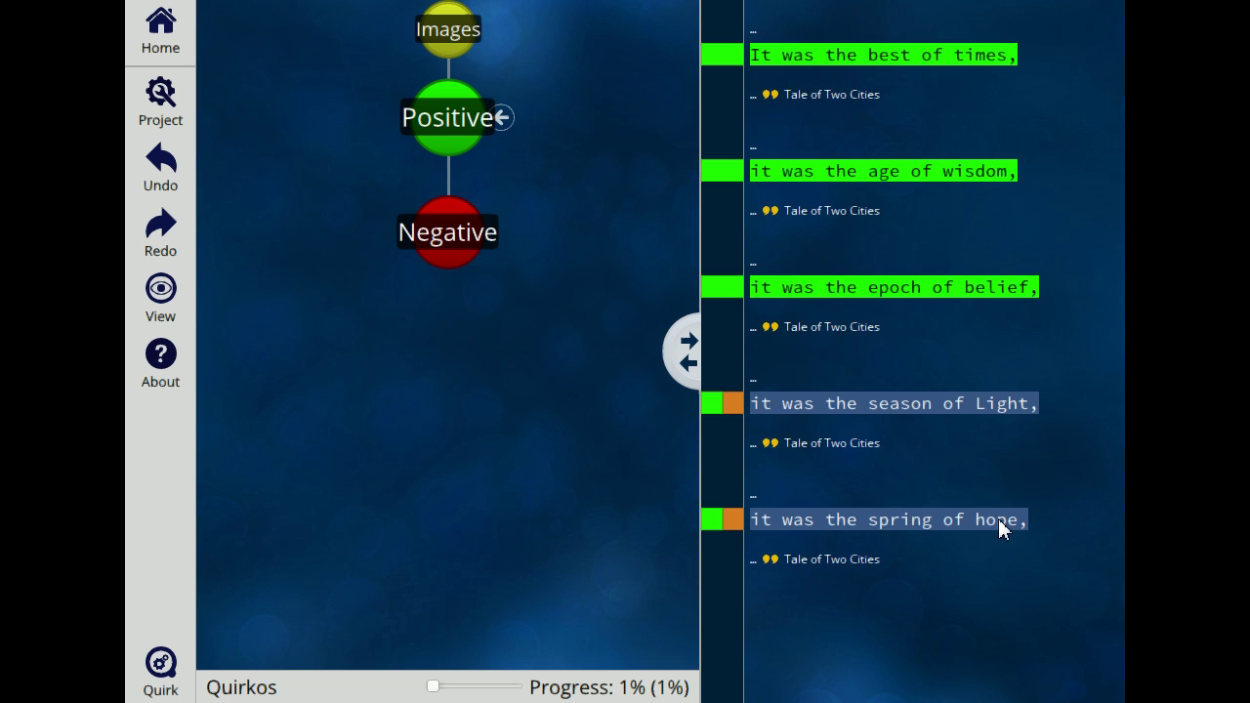
left_click(450, 232)
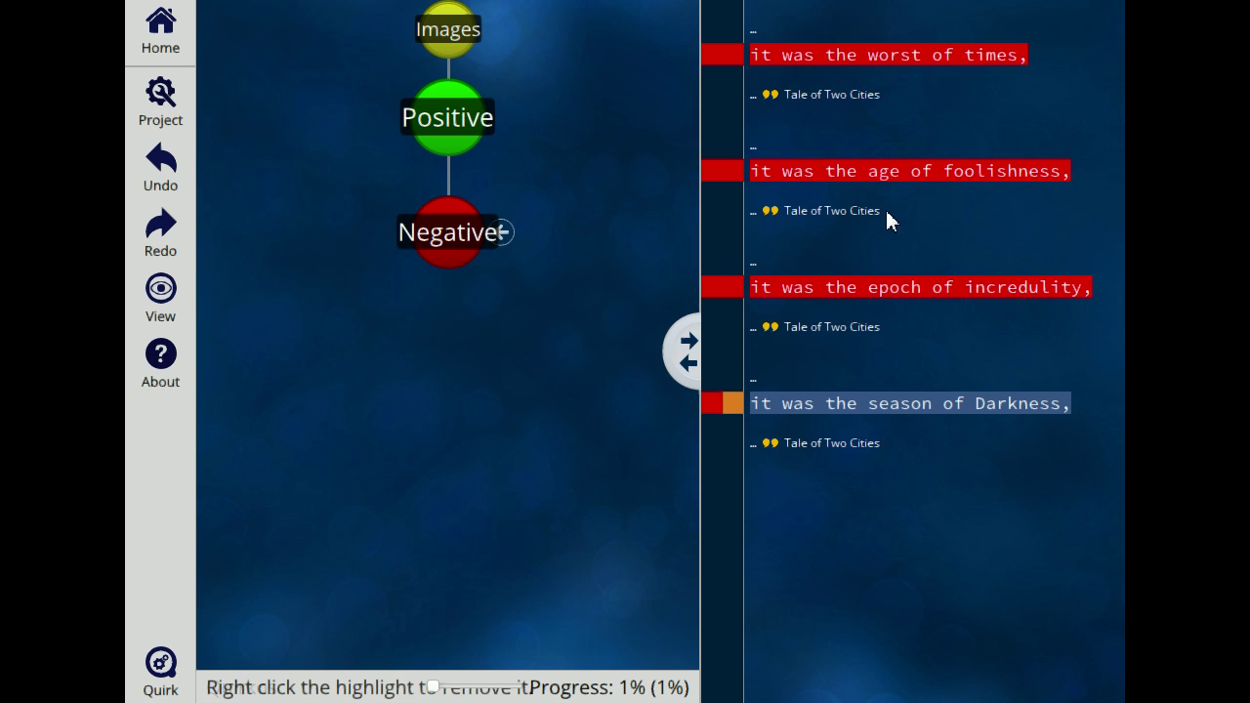
Step: Code the line 'it was the epoch of incredulity,' as Images and return to the full source text
left_click_drag(1101, 293, 678, 303)
left_click_drag(991, 292, 441, 28)
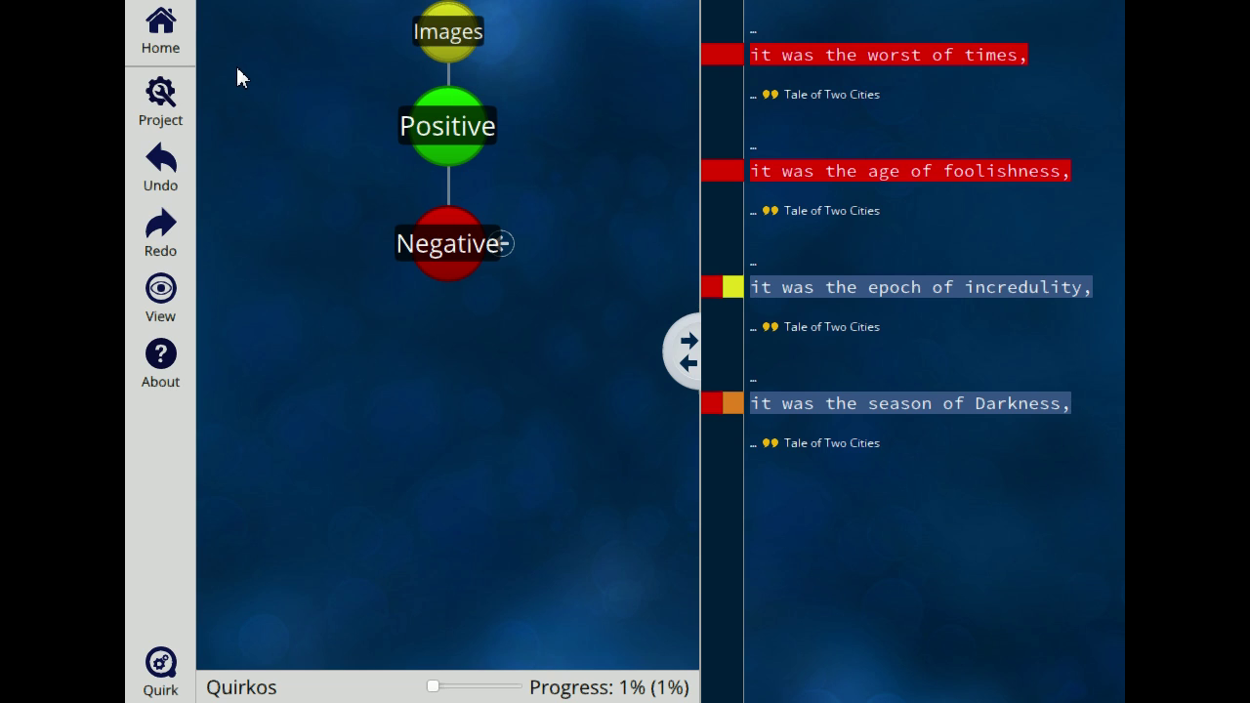
left_click(174, 27)
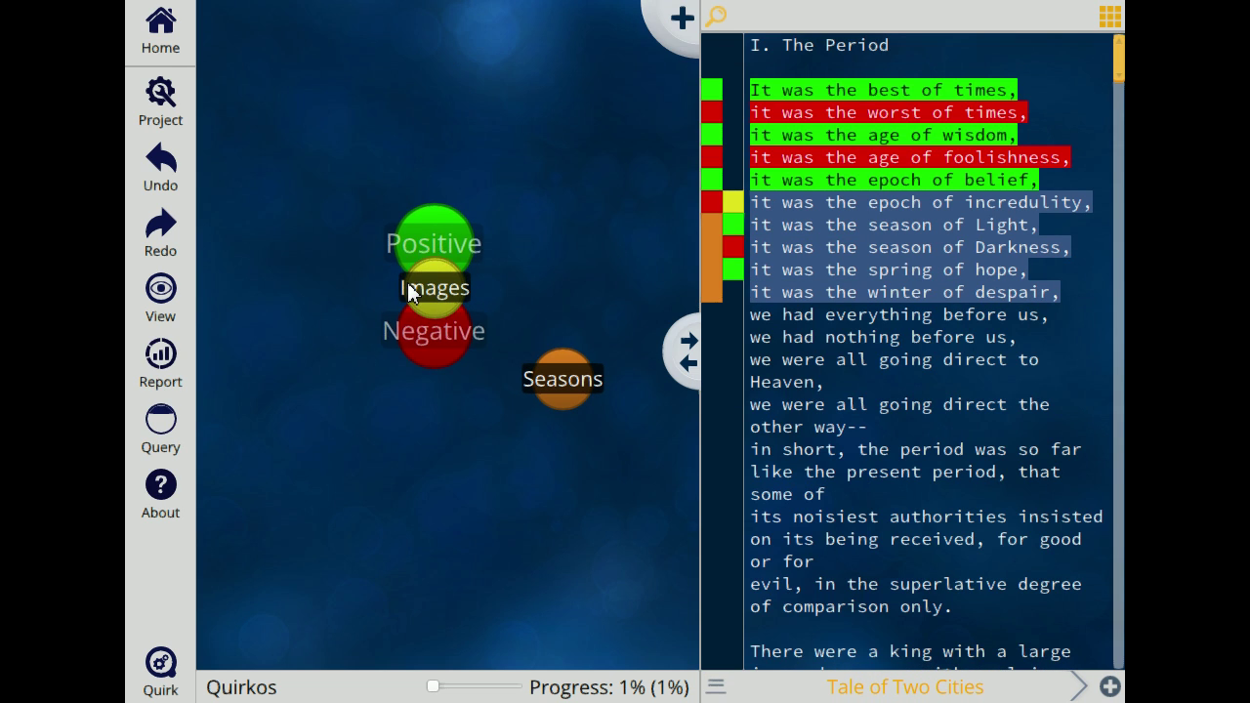
right_click(440, 371)
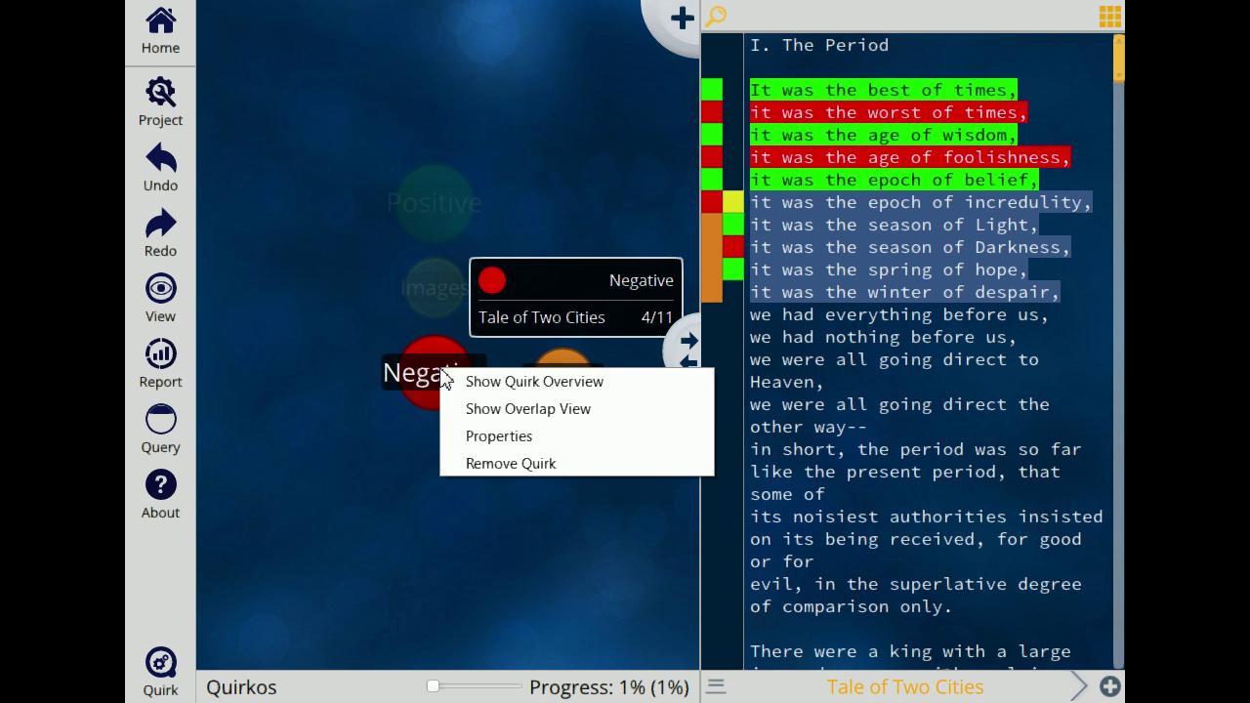
left_click(465, 408)
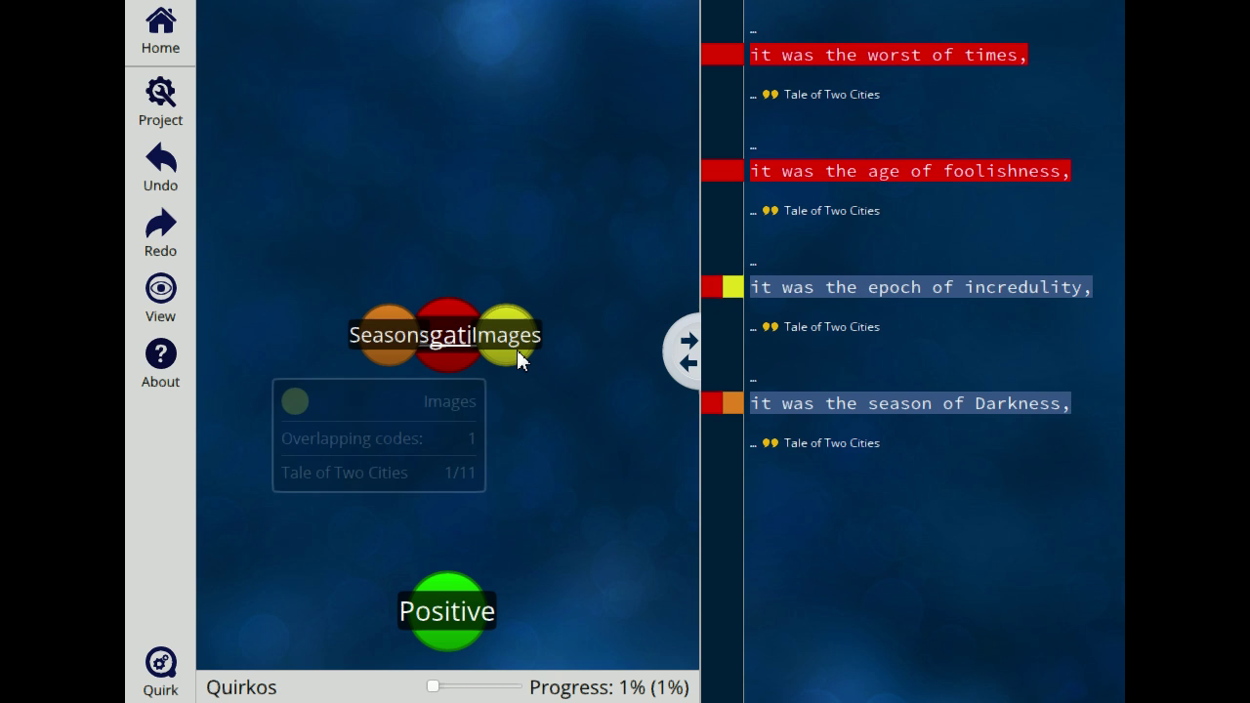
mouse_move(407, 358)
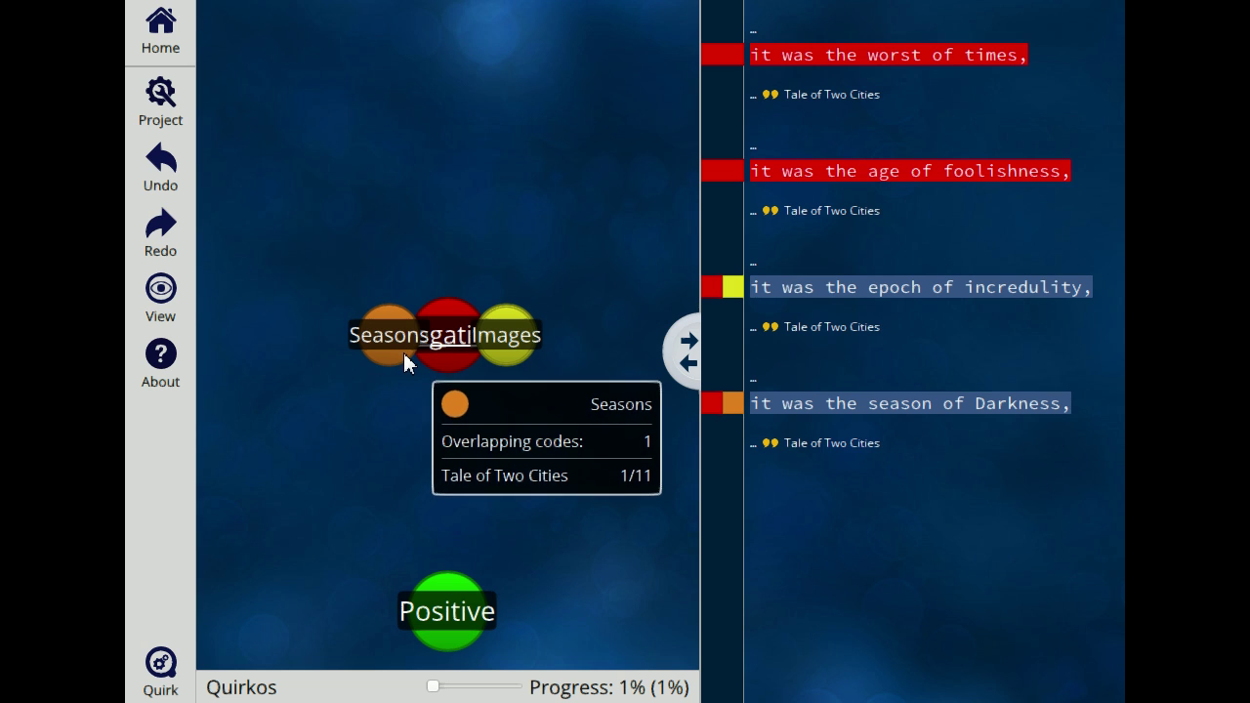
mouse_move(518, 364)
mouse_move(486, 619)
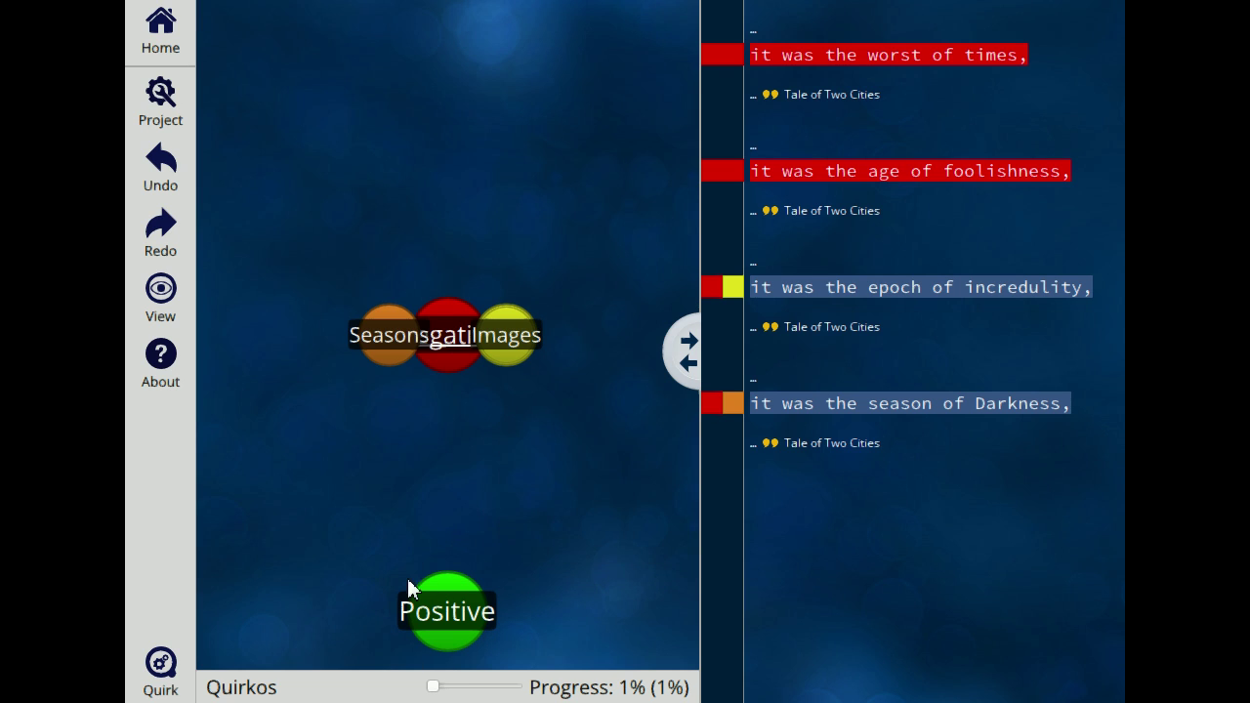
left_click(178, 34)
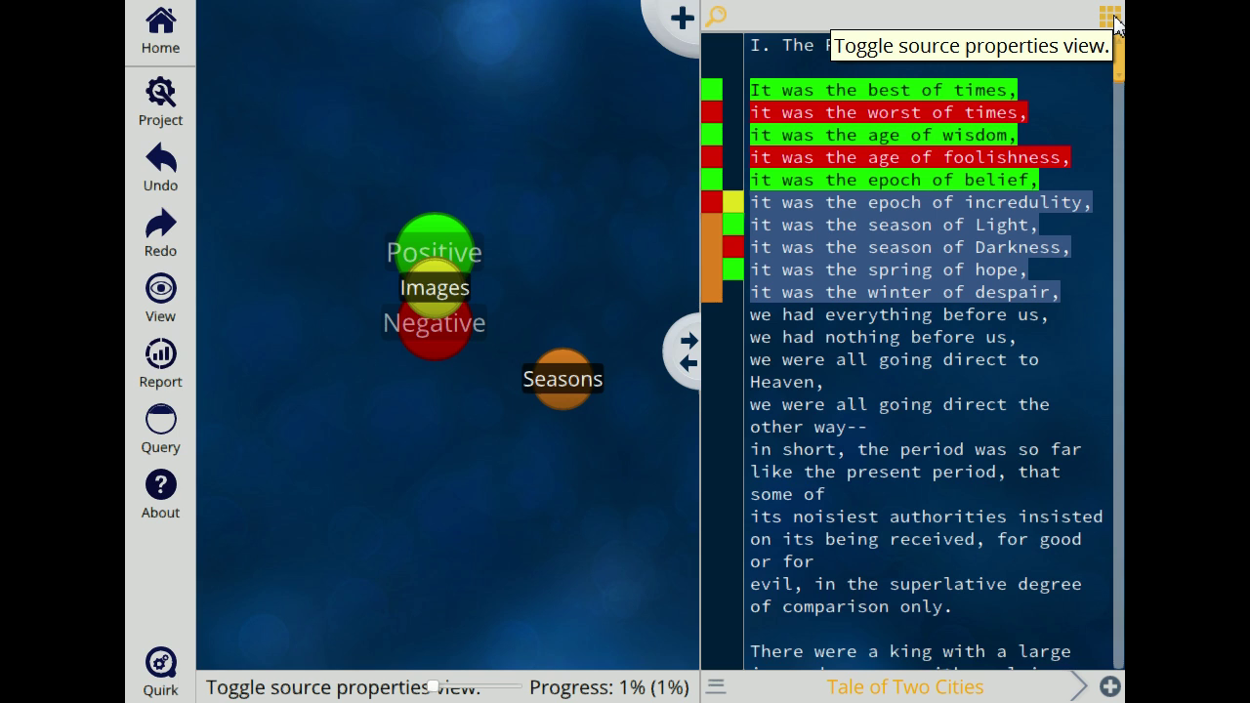
Step: Add an Author property with value Dickens to the Tale of Two Cities source
left_click(1110, 17)
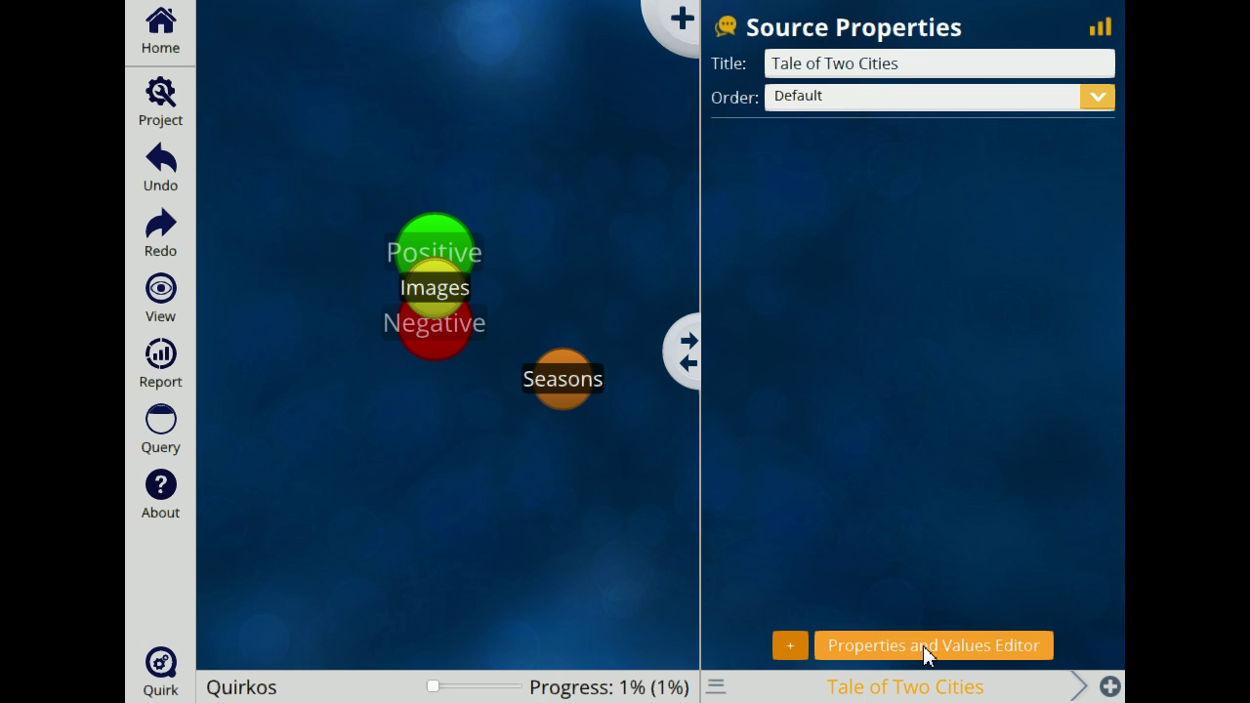
left_click(790, 648)
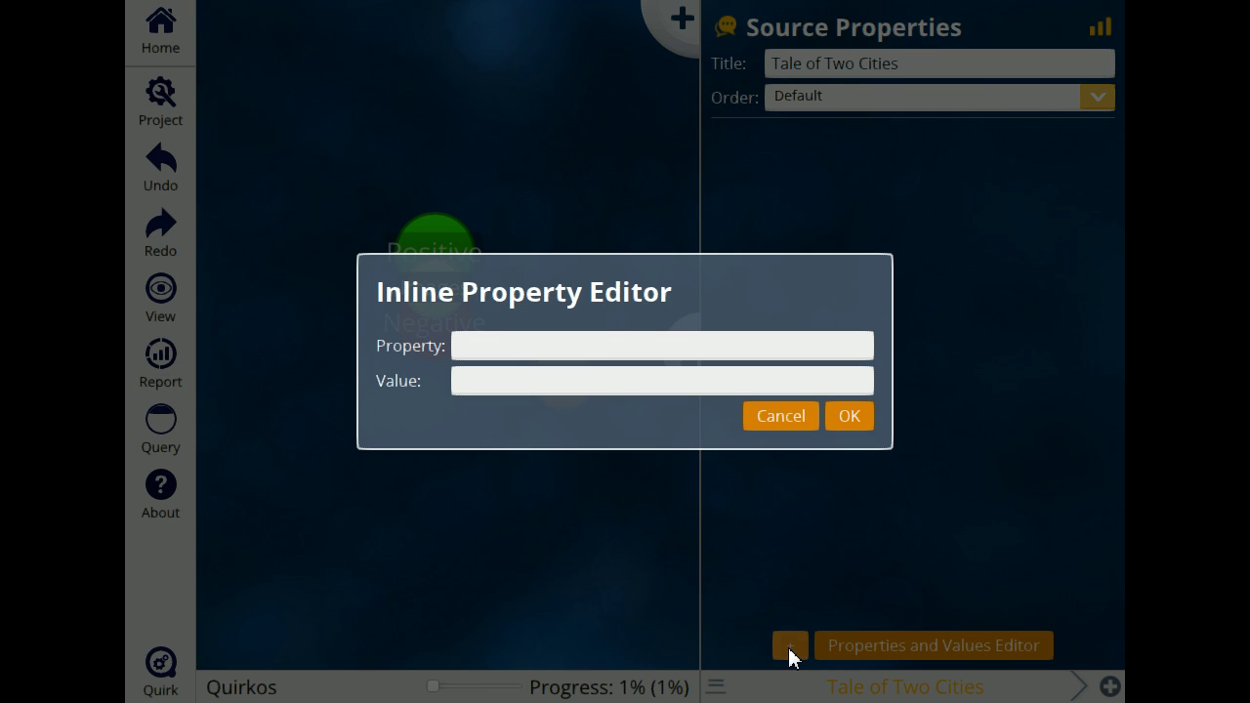
type("Author")
left_click(625, 387)
type("Dickens")
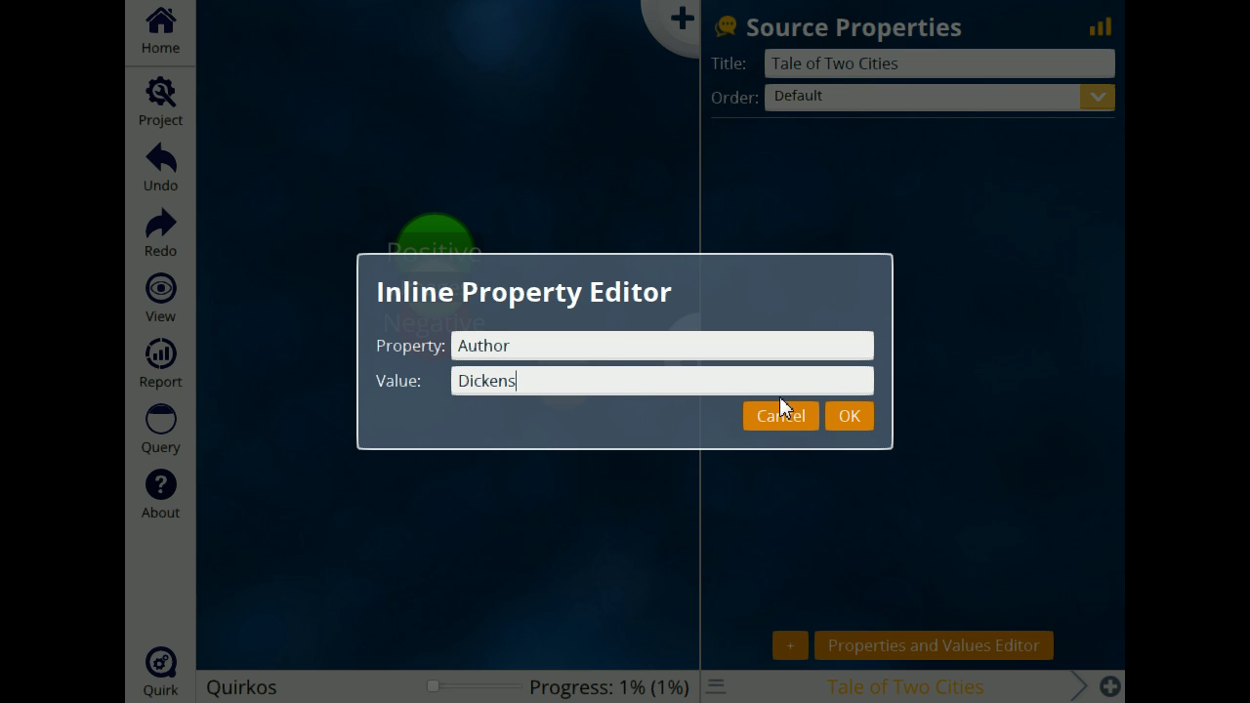
left_click(850, 415)
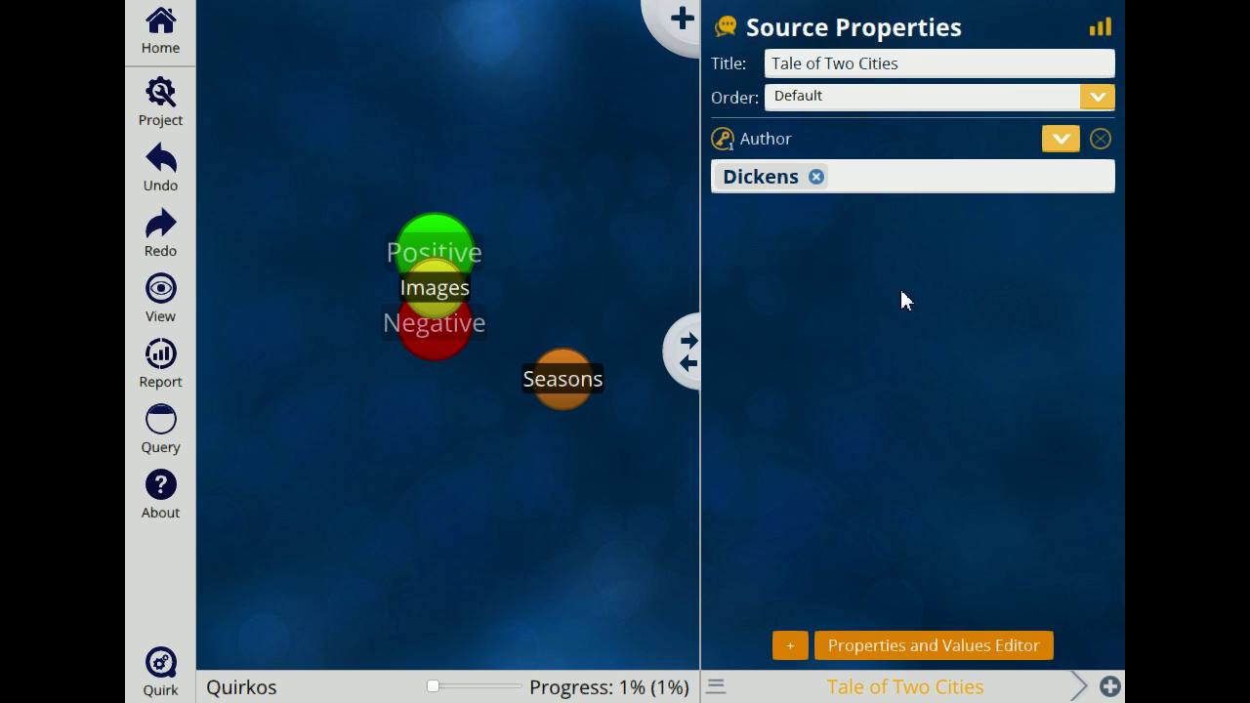
Step: Add a Rating property with value 8 to the source
left_click(792, 645)
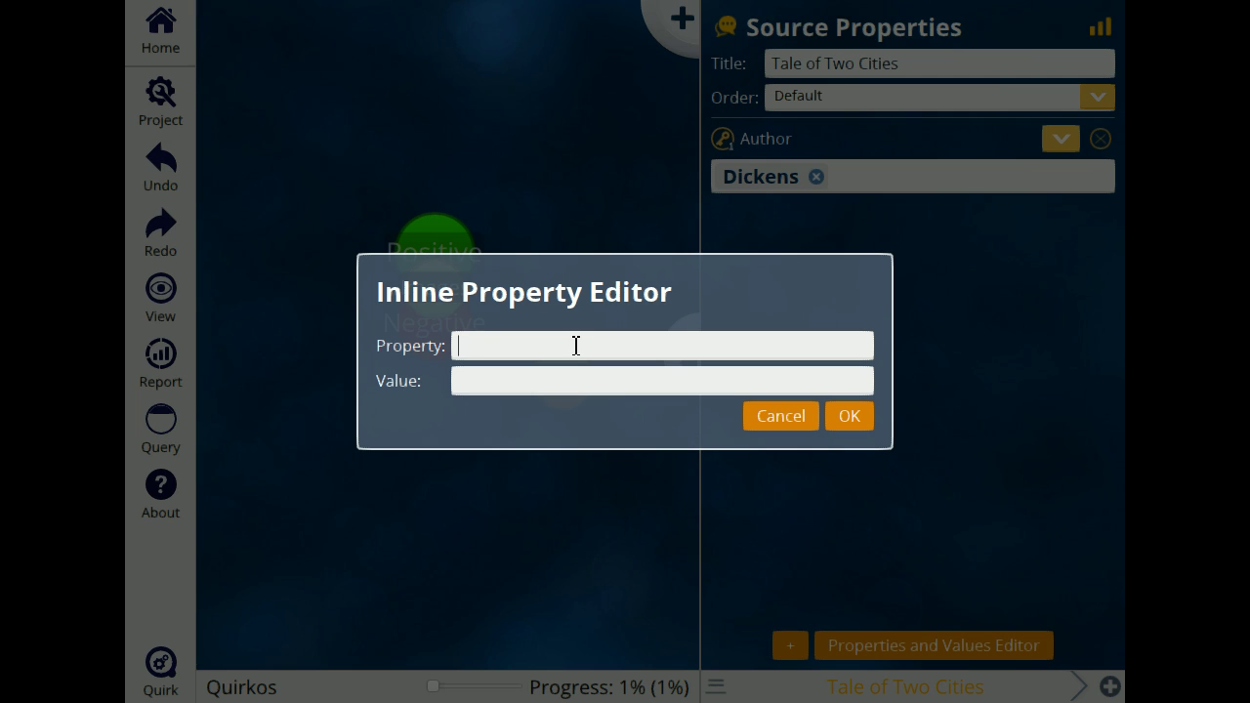
type("Rating")
left_click(608, 385)
type("8")
left_click(846, 420)
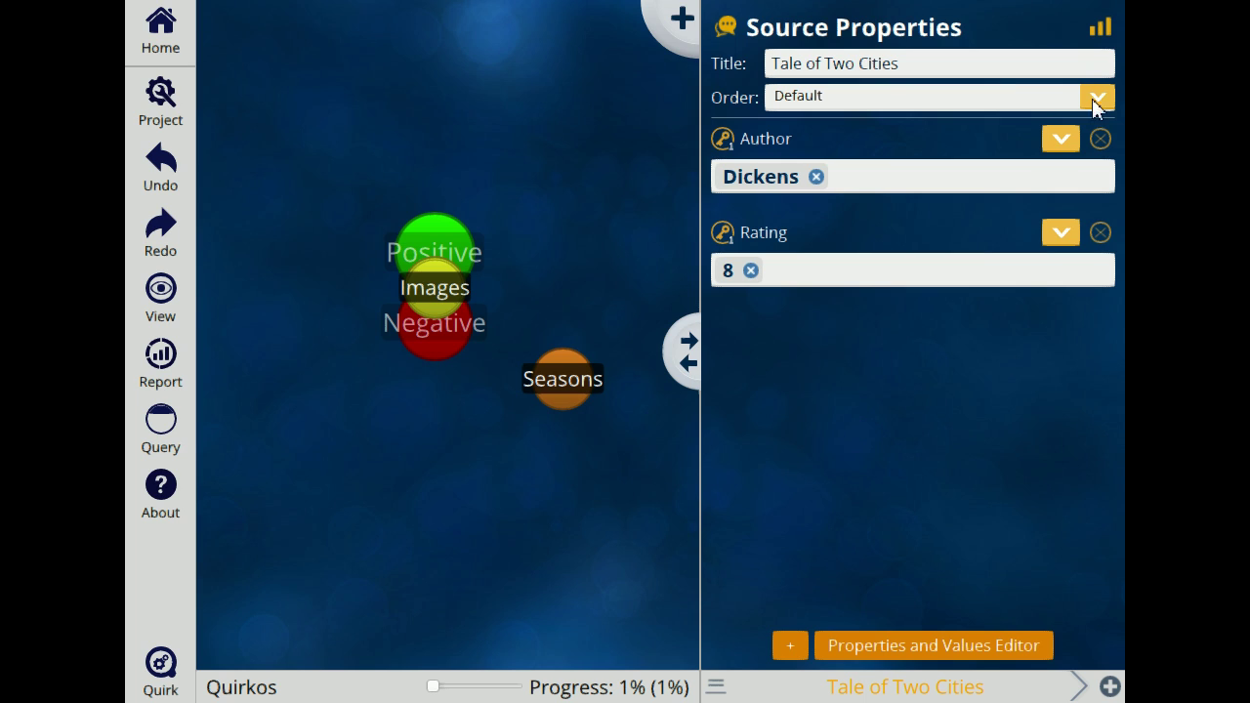
left_click(1100, 29)
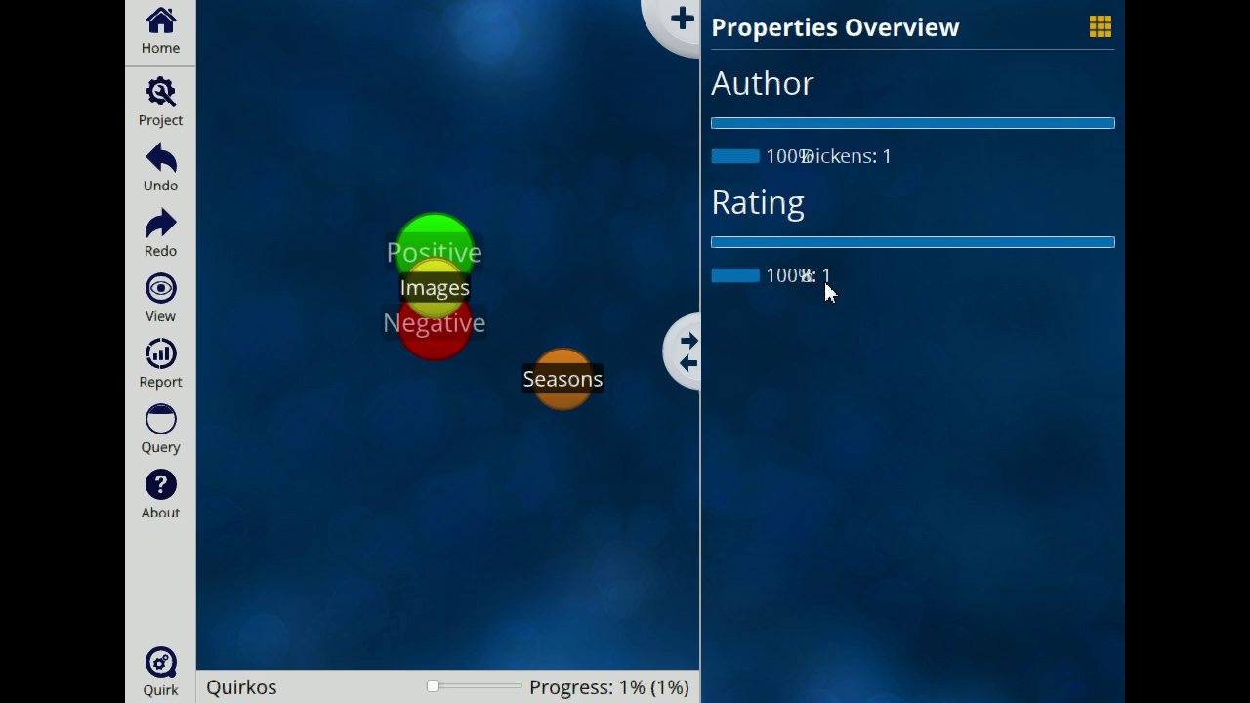
left_click(1103, 27)
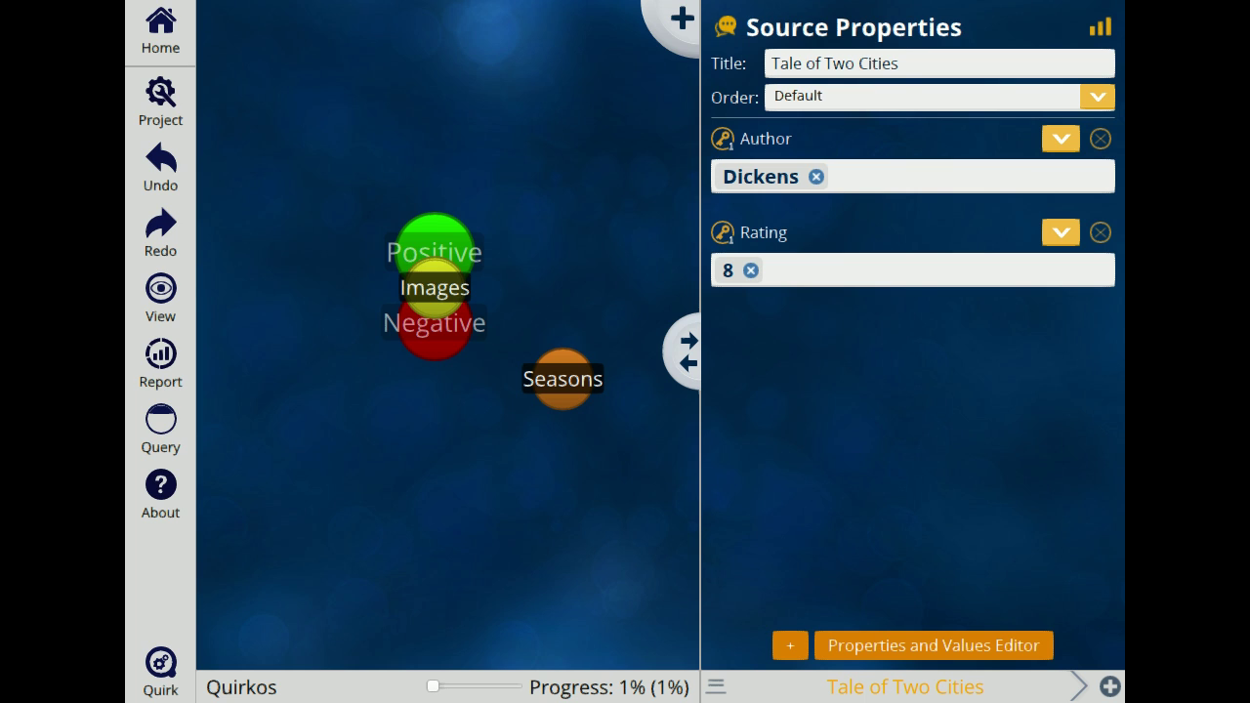
Step: Copy all of Firefox's Great Expectations page text with Ctrl+A and Copy, then return to Quirkos
key("alt+Tab")
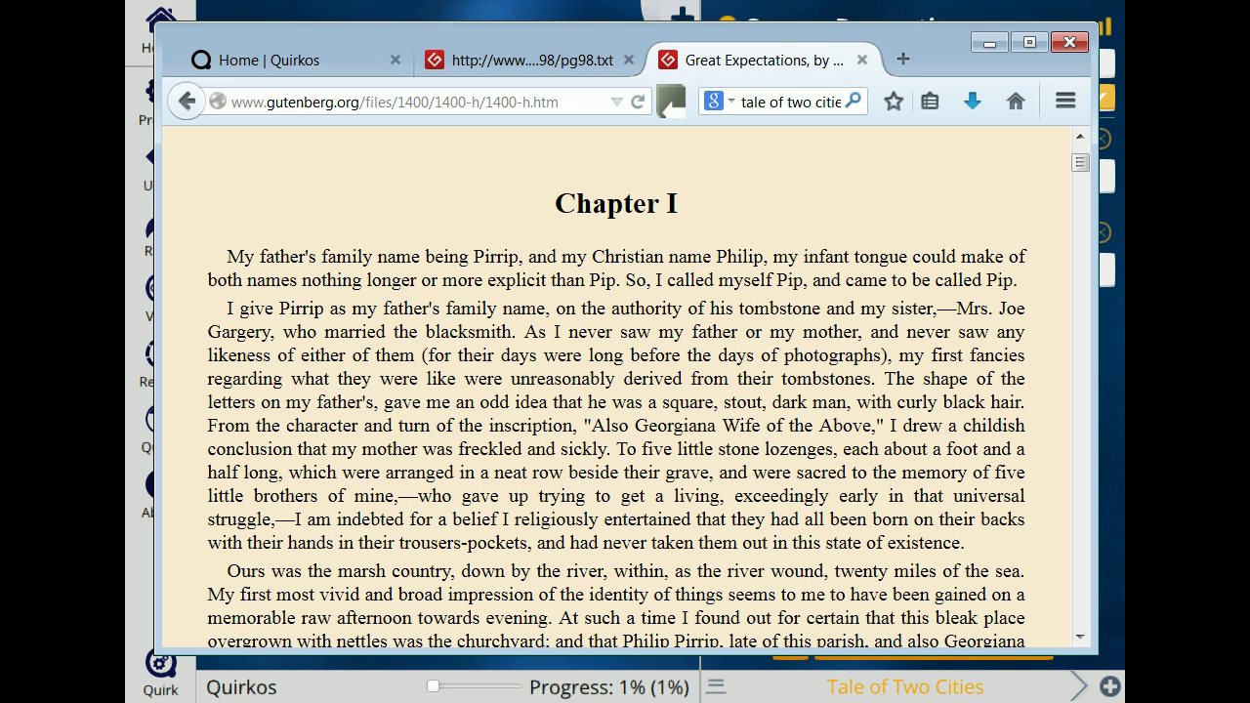
left_click_drag(555, 203, 777, 426)
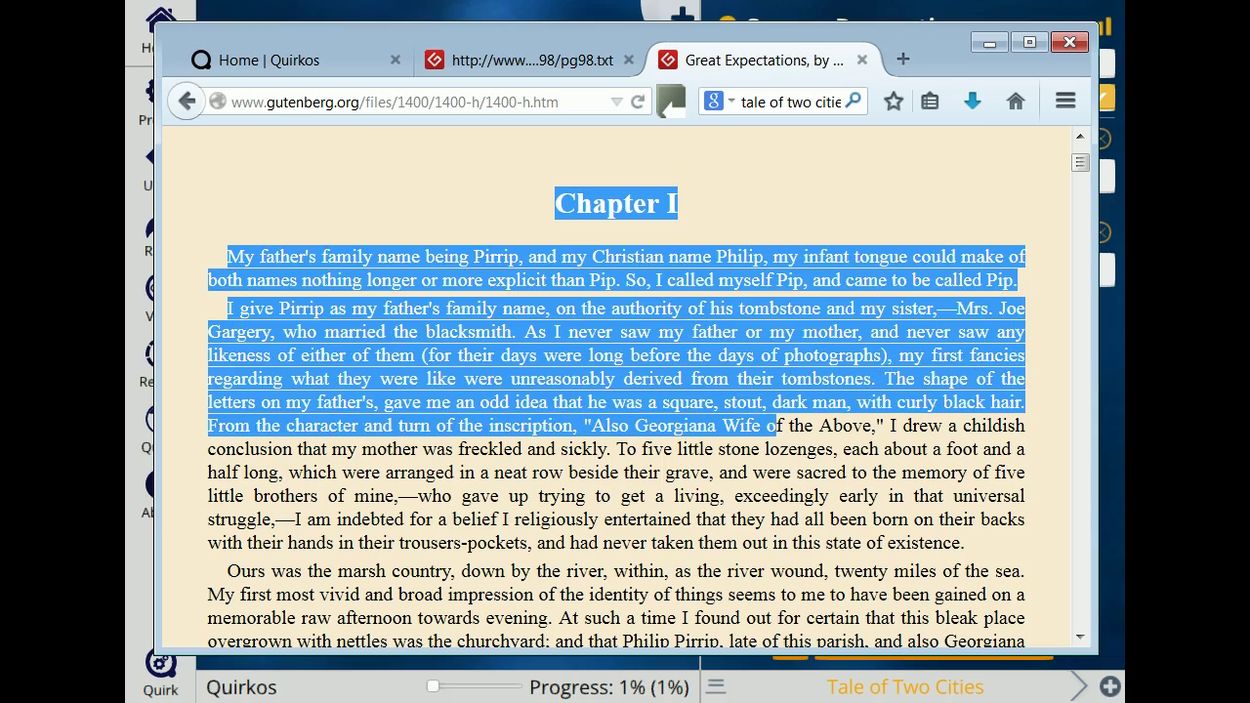
scroll(615, 391, "down", 20)
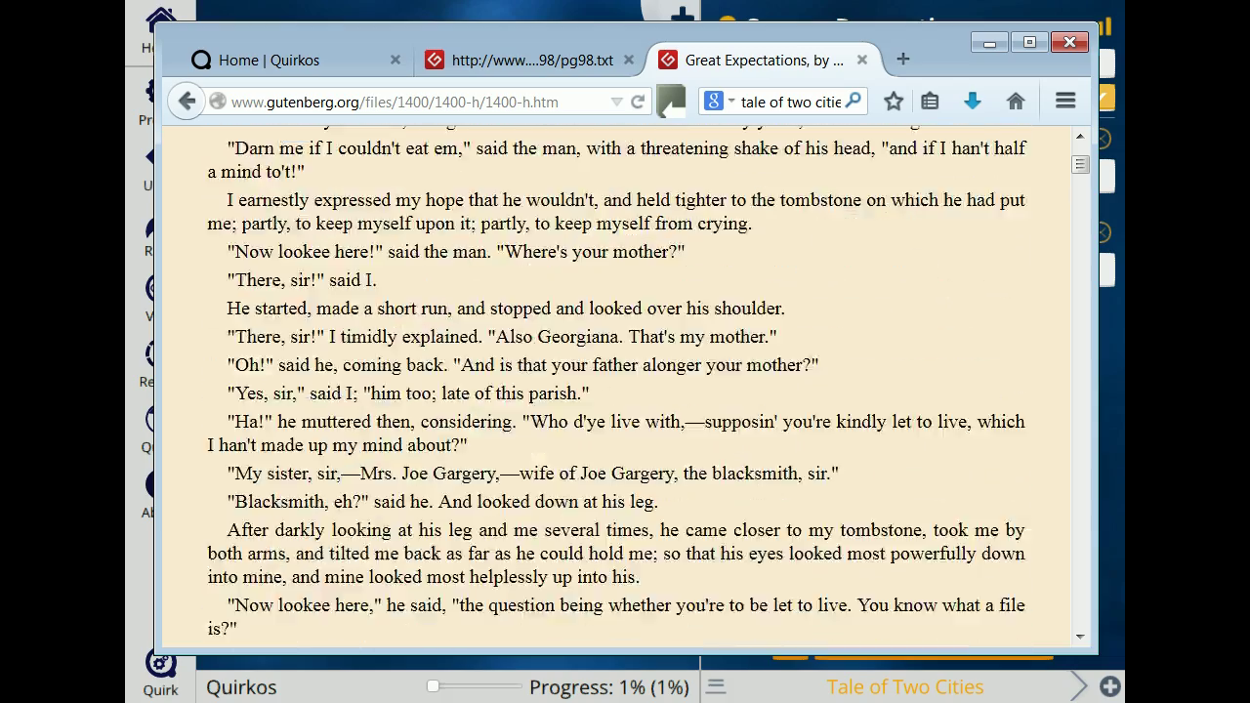
scroll(615, 391, "down", 15)
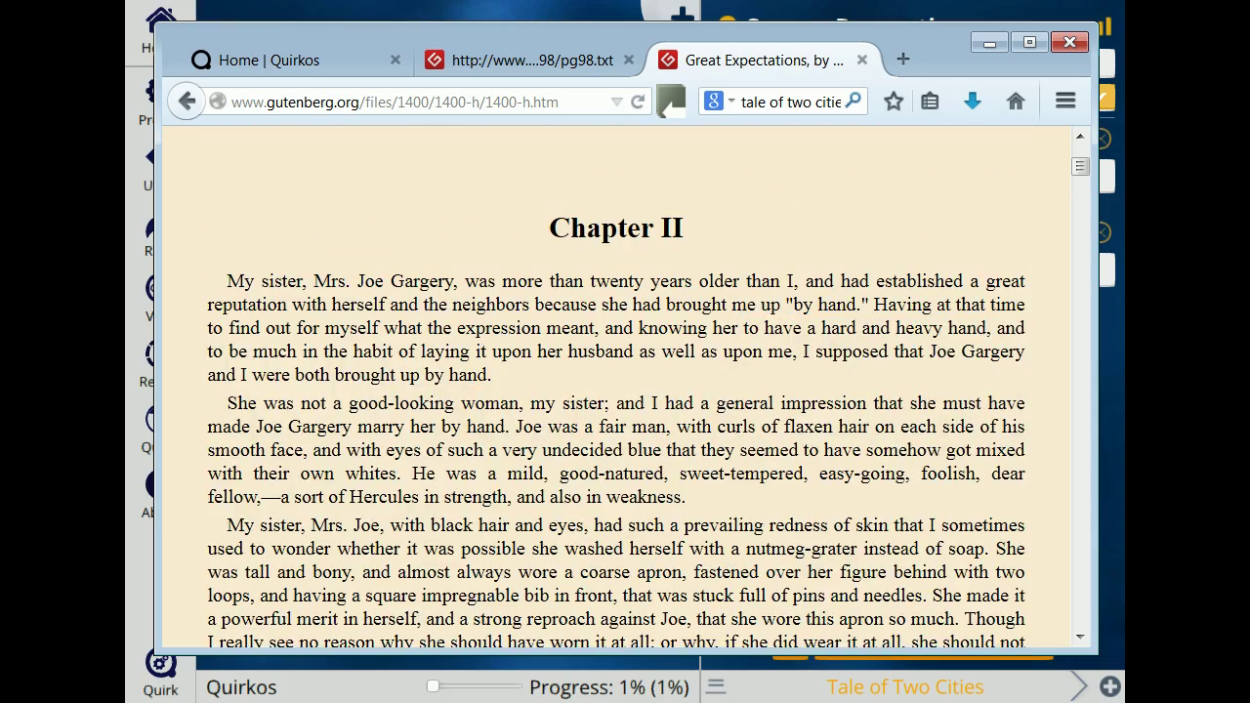
key("ctrl+a")
scroll(615, 391, "up", 5)
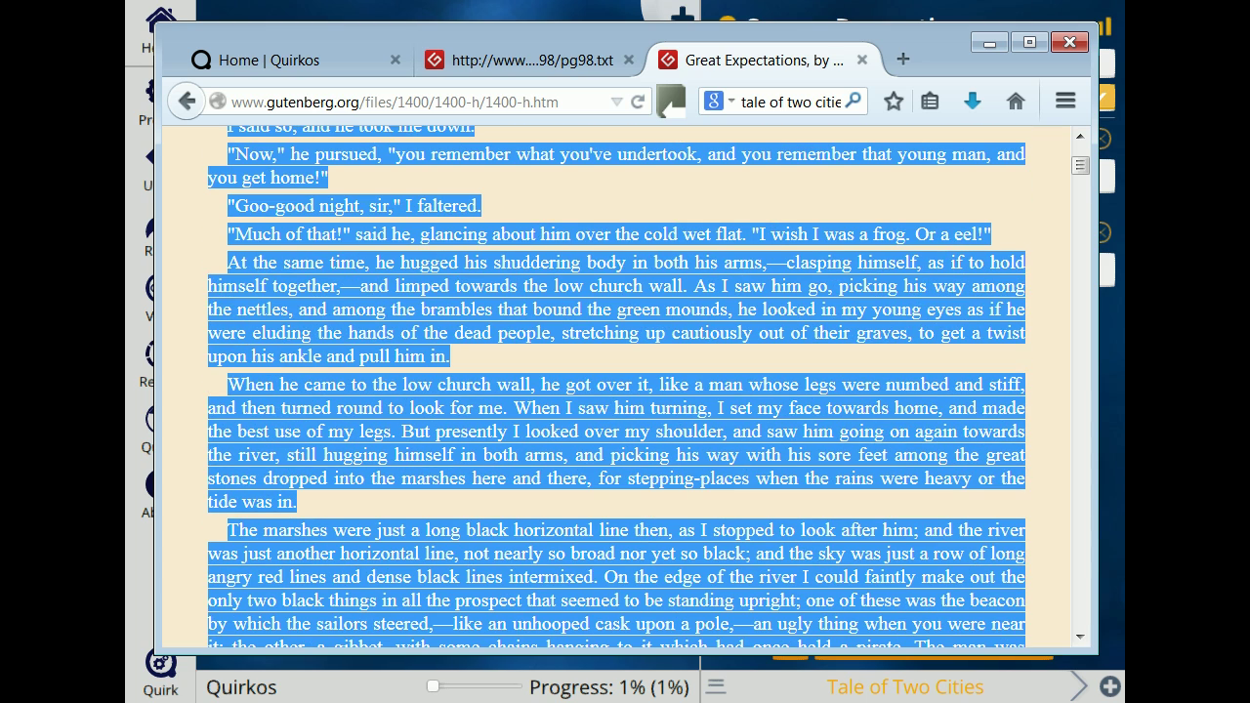
left_click(1066, 101)
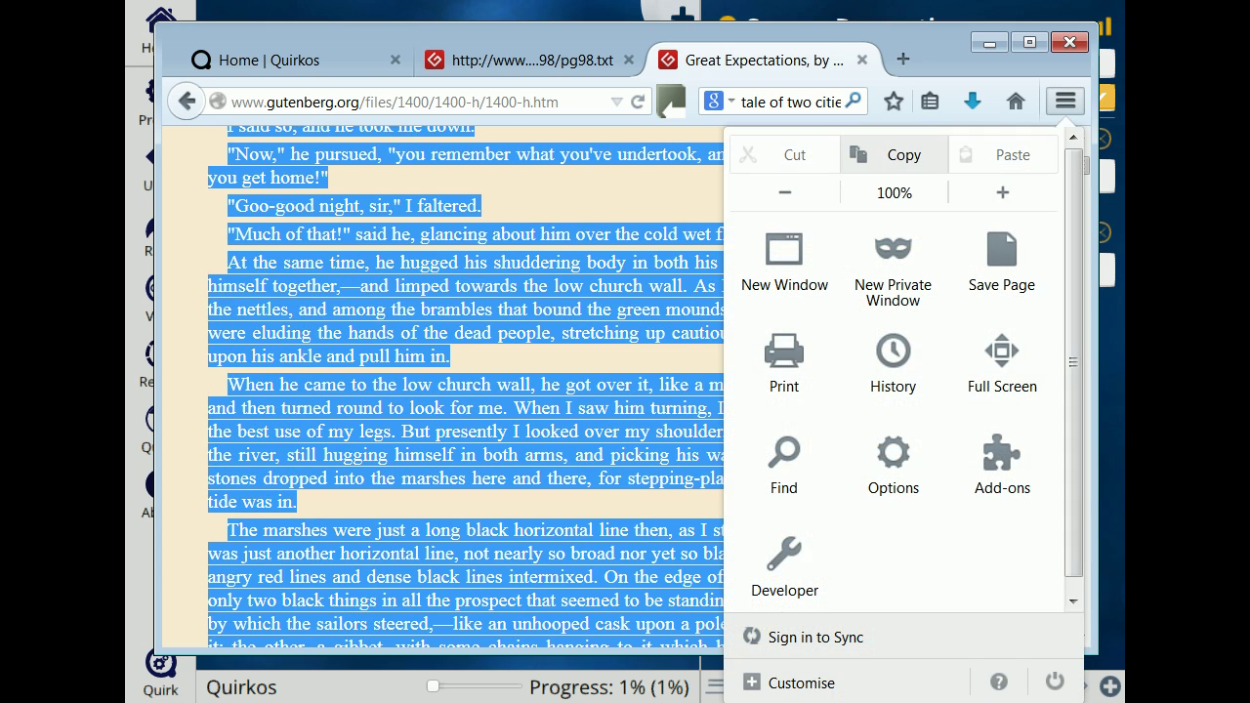
left_click(898, 156)
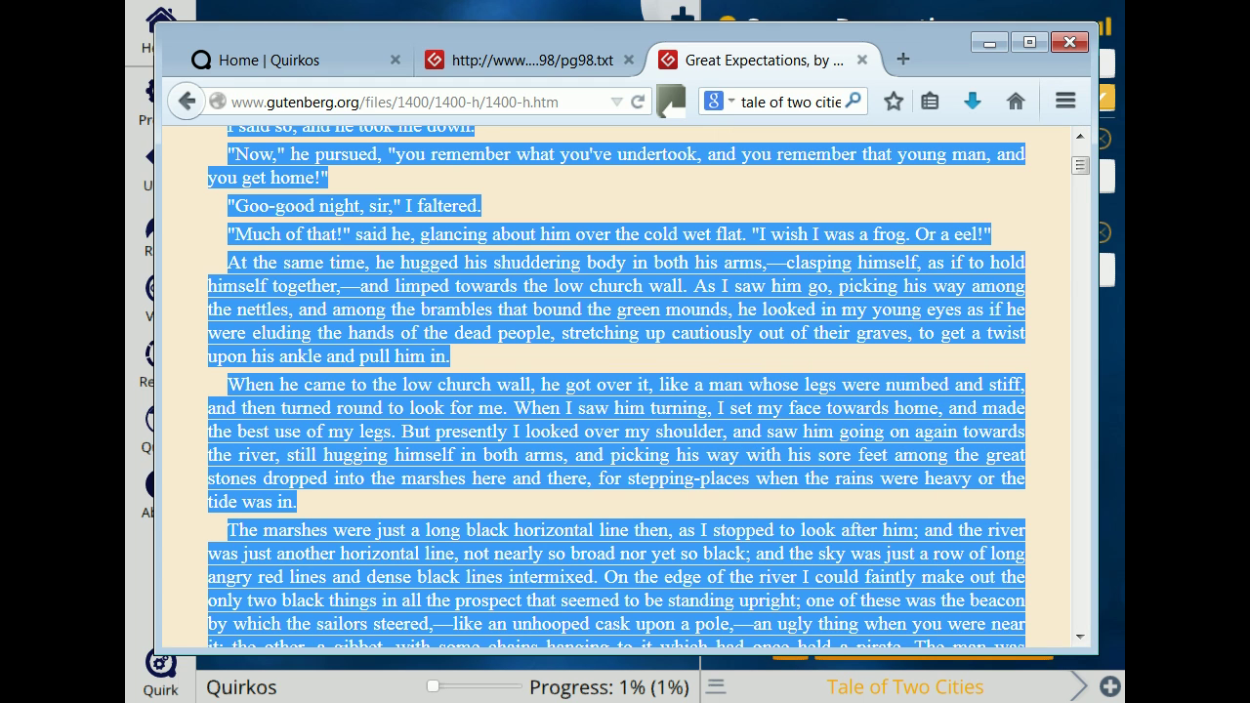
key("alt+Tab")
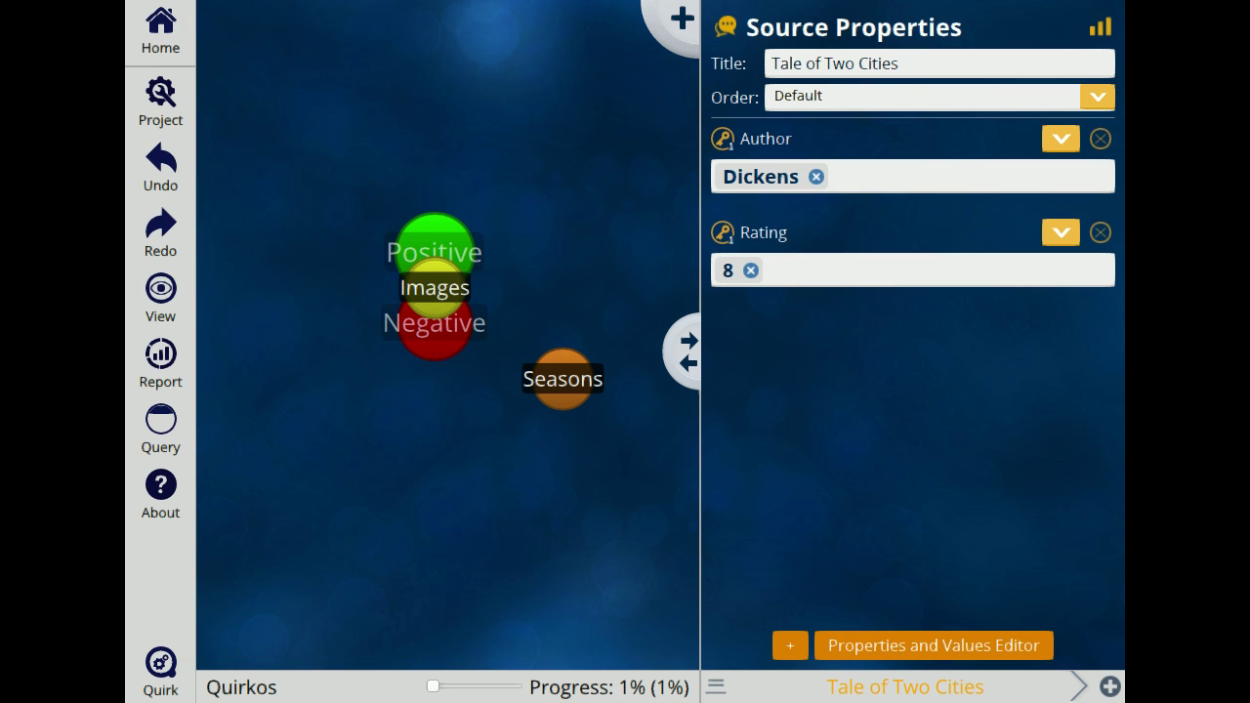
Step: Import the copied text as a new source titled 'Great Expectations' and view its empty properties
left_click(1109, 686)
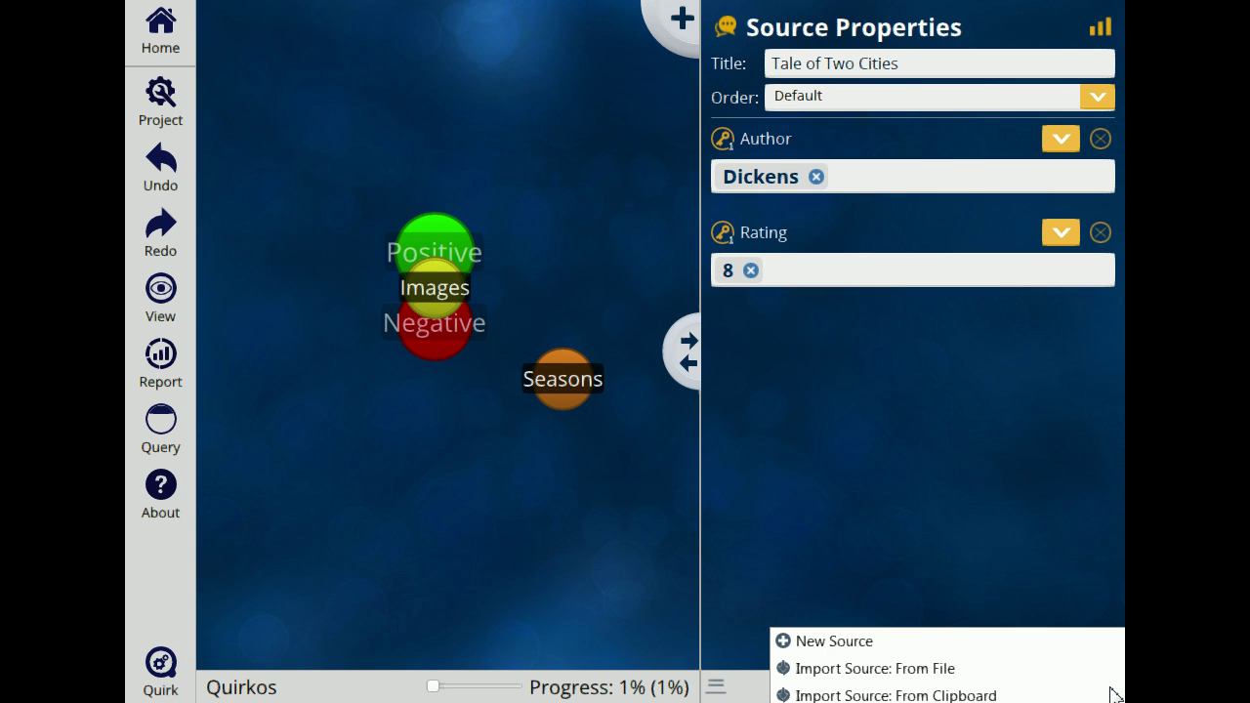
left_click(1041, 695)
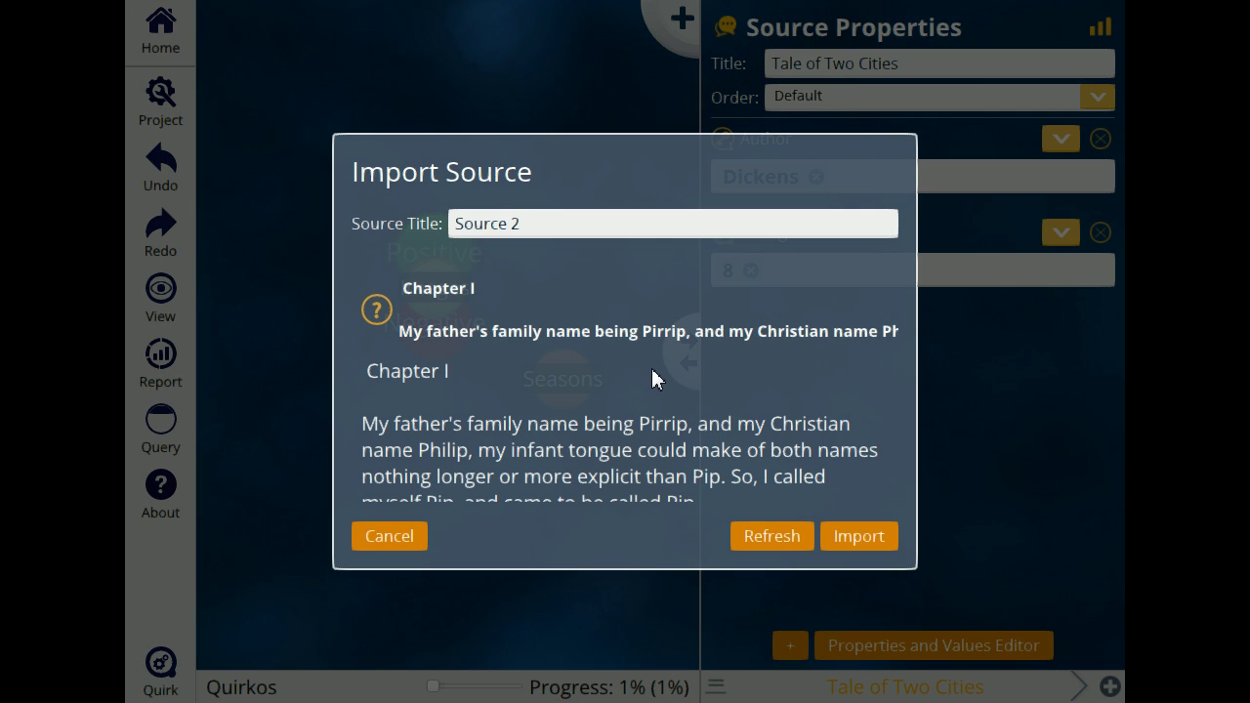
scroll(652, 371, "down", 10)
scroll(651, 369, "up", 10)
left_click(594, 224)
left_click_drag(594, 224, 382, 224)
type("Great Expectations")
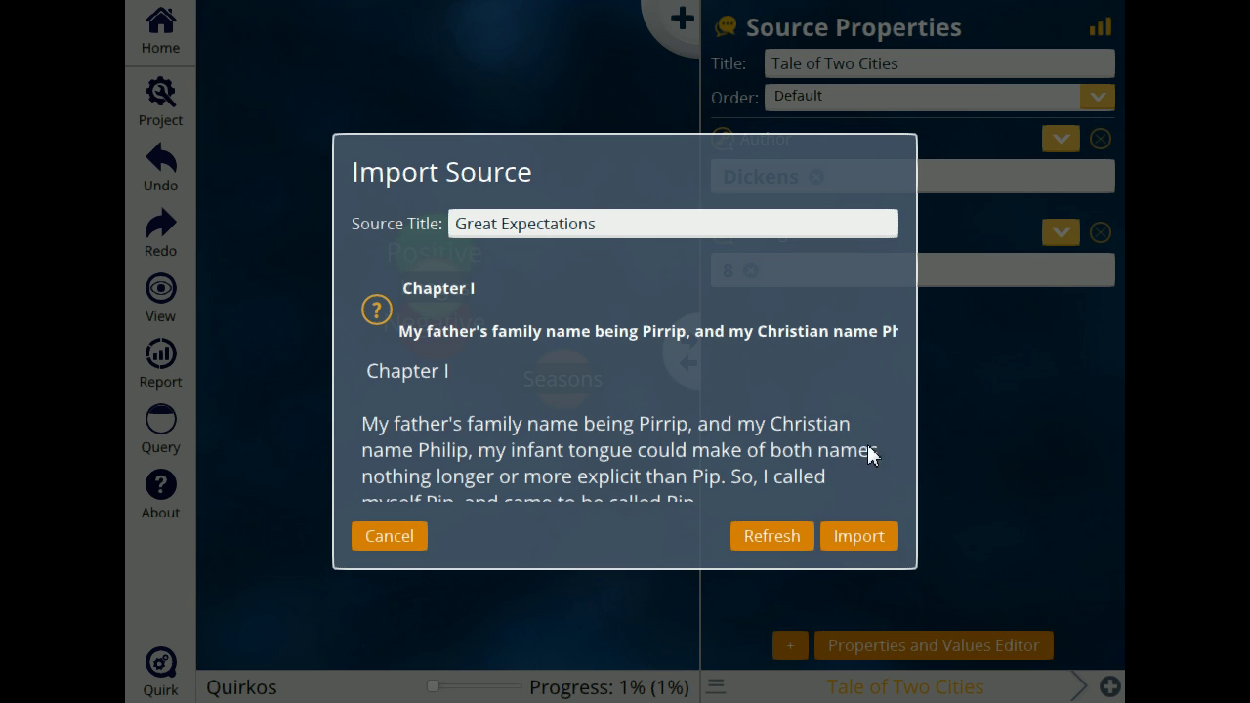
left_click(864, 537)
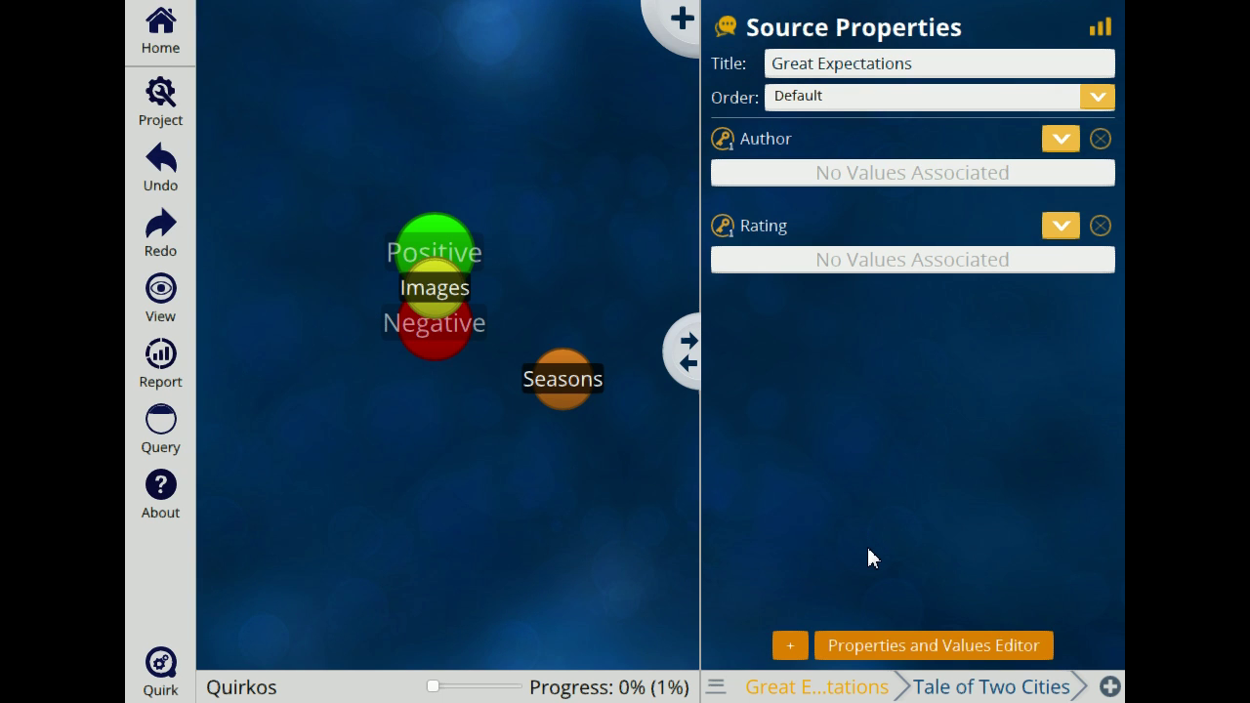
left_click(1100, 28)
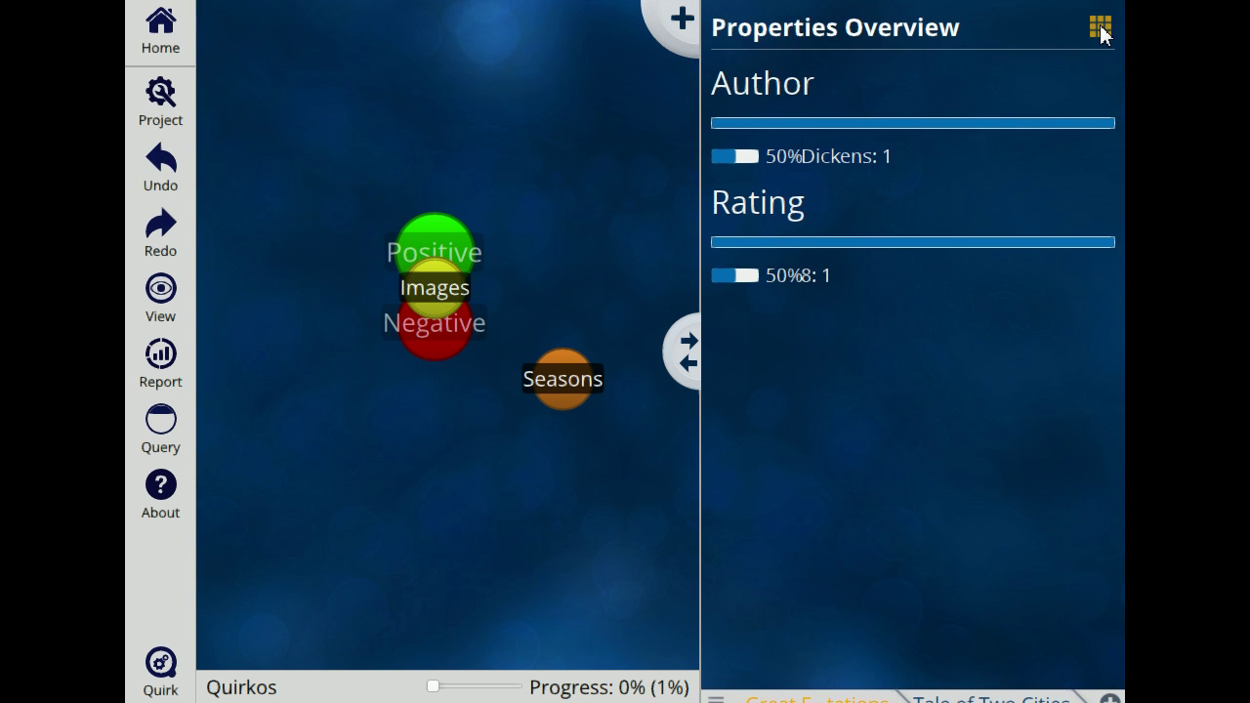
left_click(1100, 28)
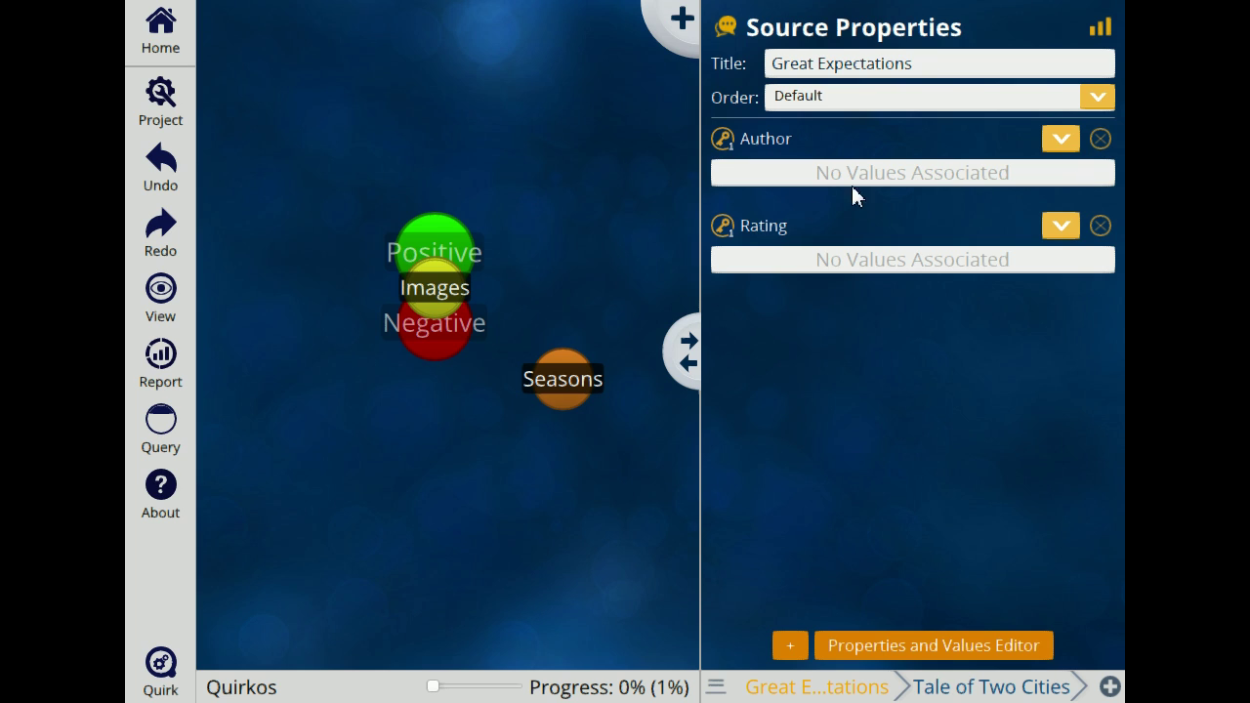
Step: Set Great Expectations' Author to Dickens and add a new Rating value of 9
left_click(1061, 140)
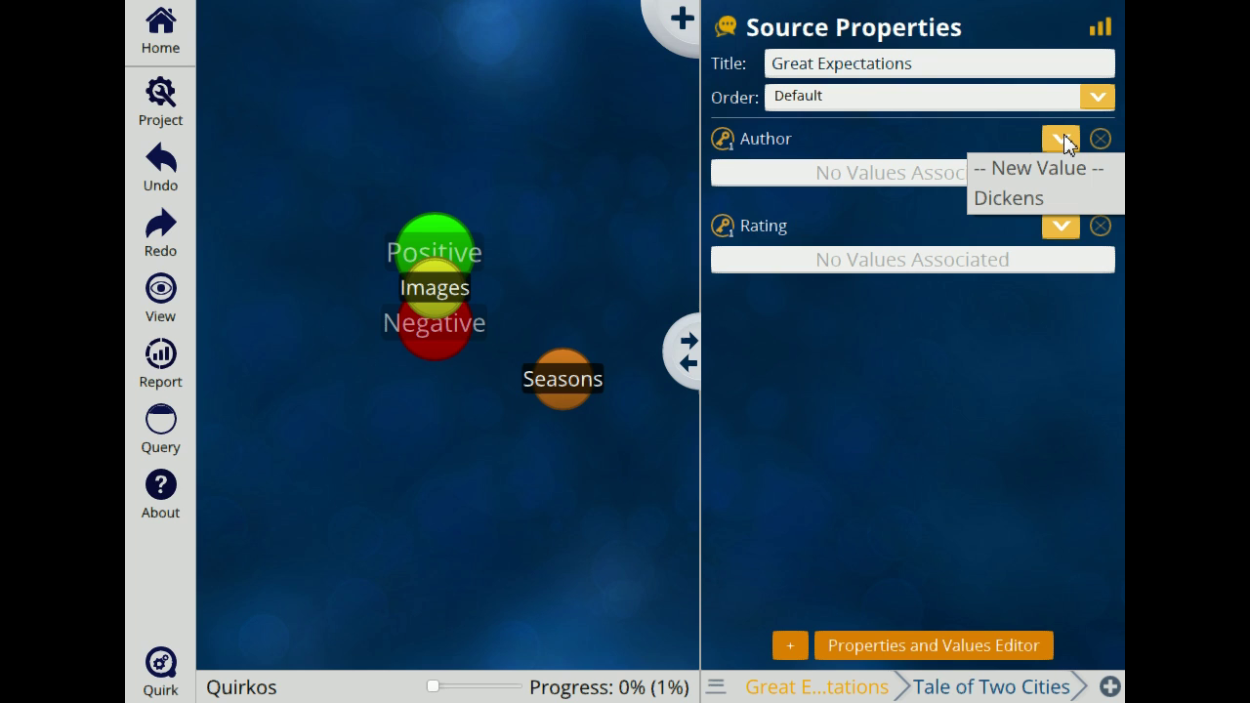
left_click(1055, 201)
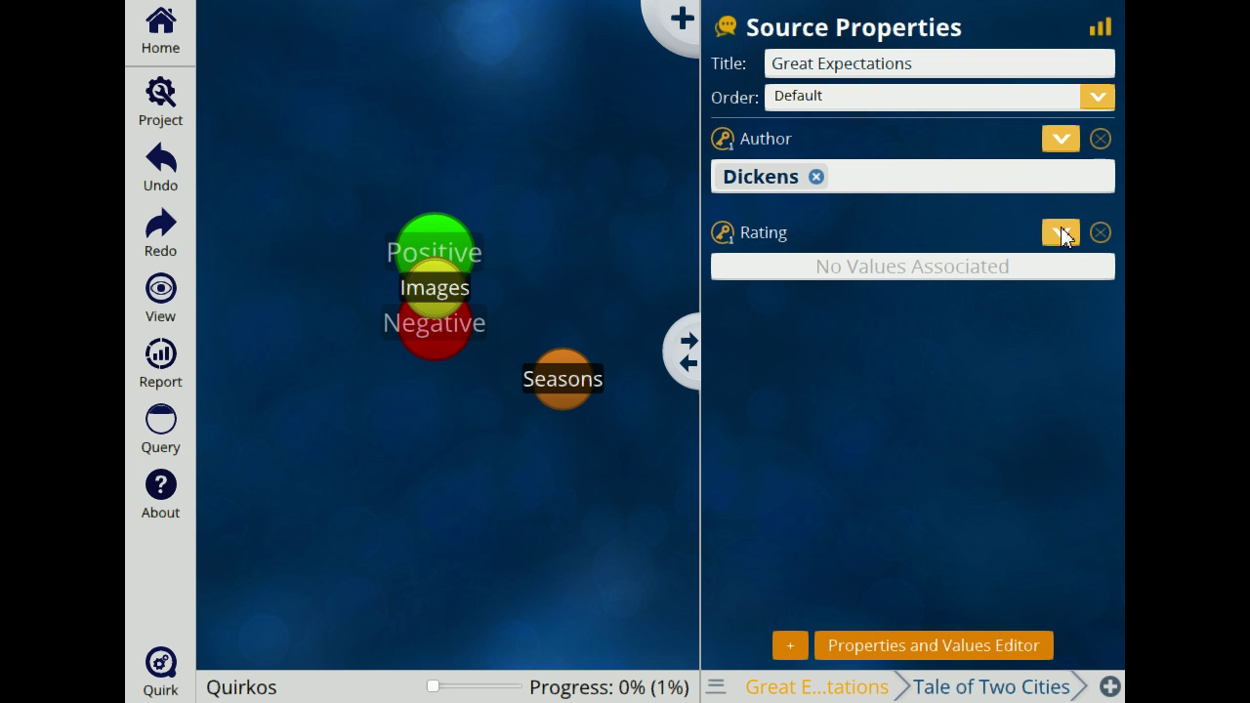
left_click(1067, 237)
left_click(1068, 259)
type("9")
left_click(850, 400)
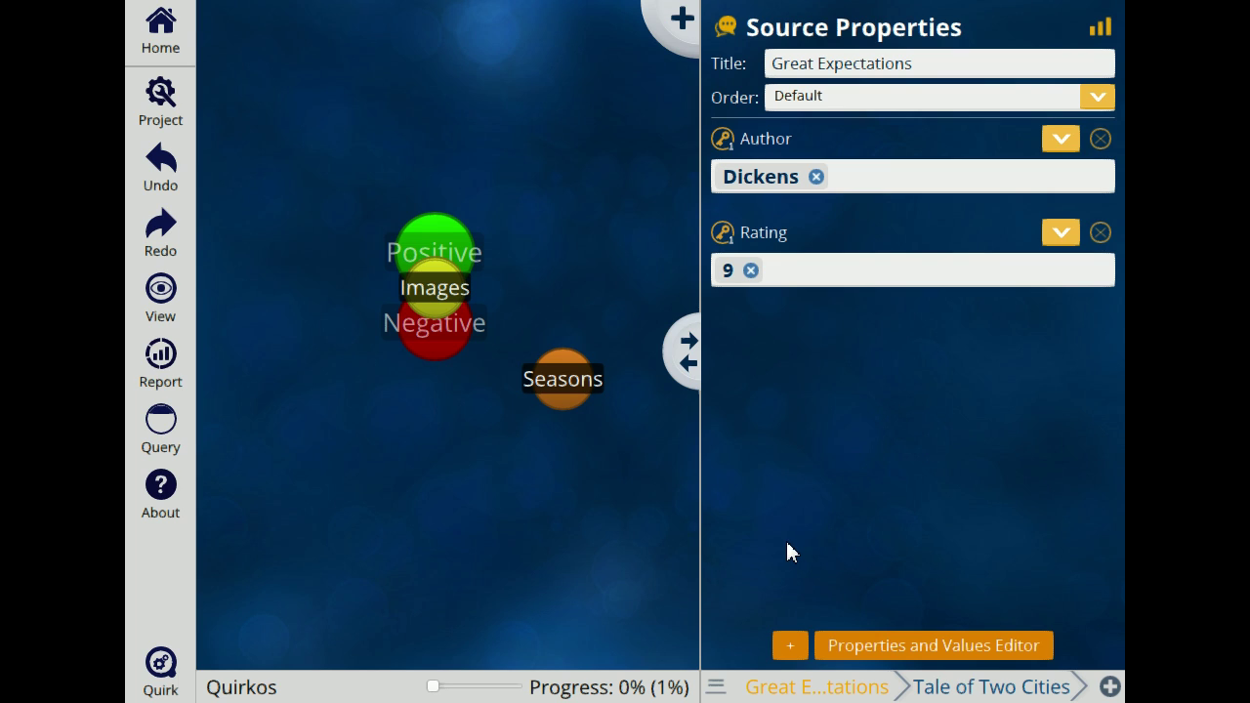
left_click(1101, 35)
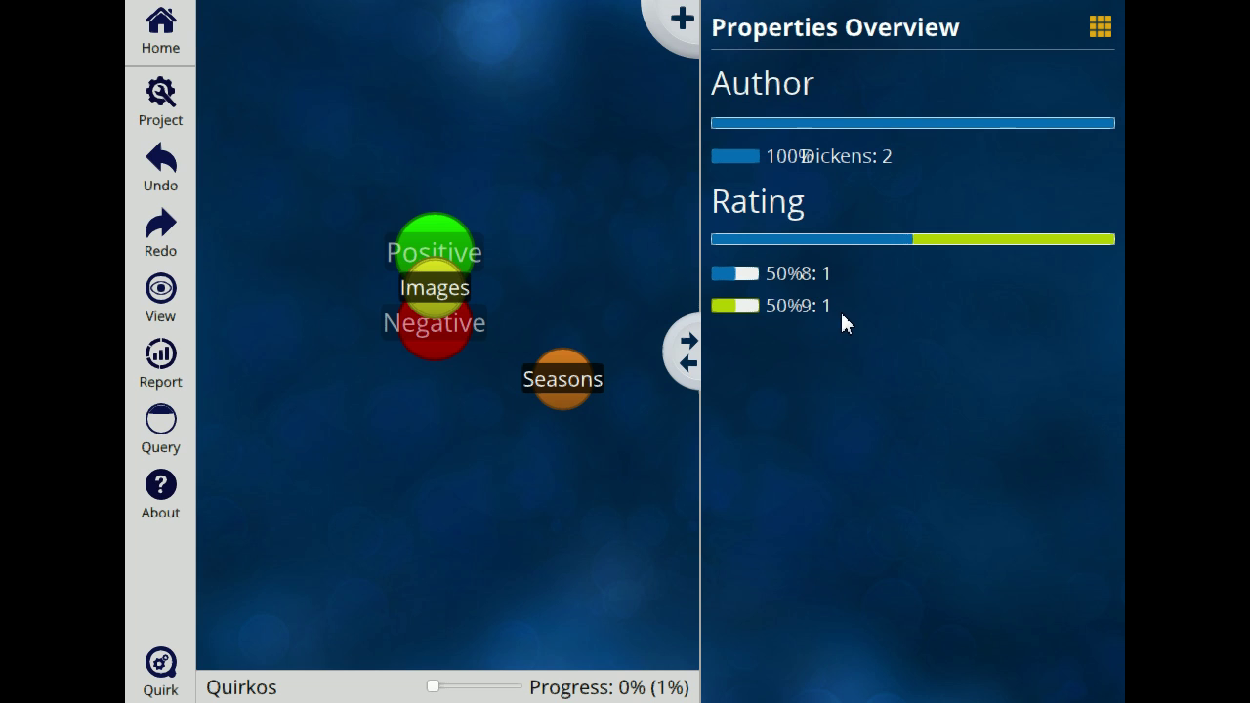
left_click(1101, 27)
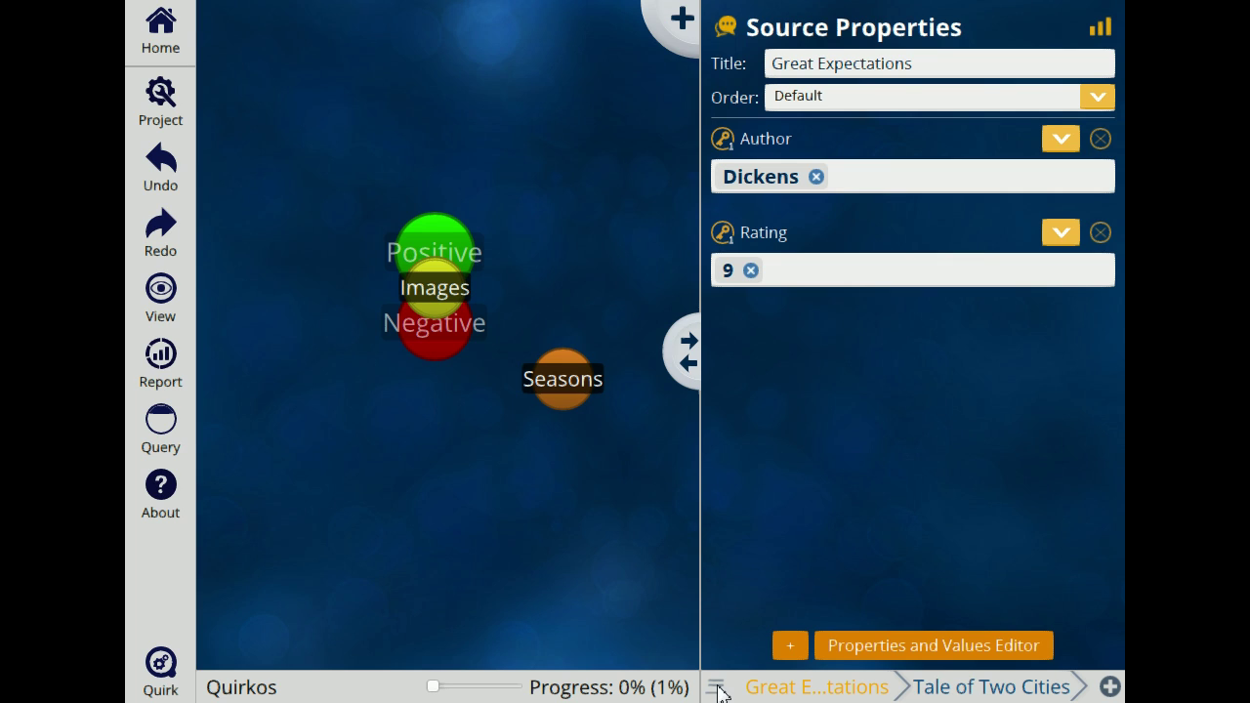
left_click(166, 46)
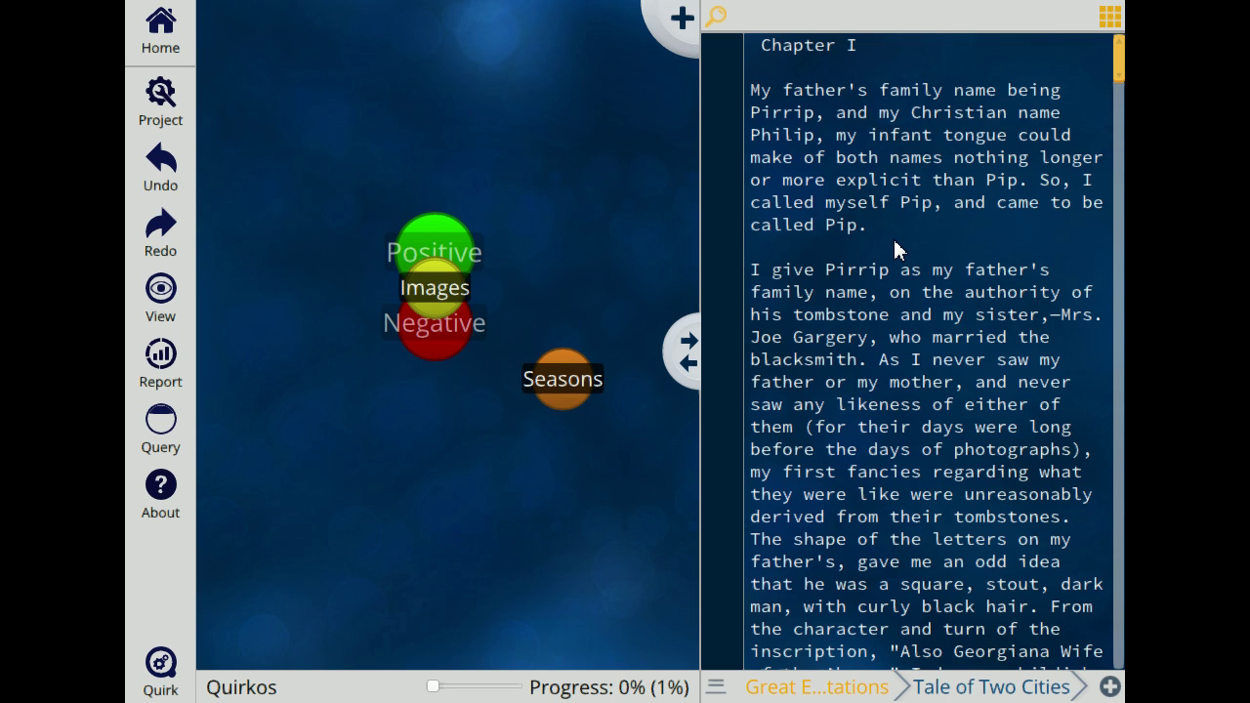
Step: Add a new quirk and rename it 'Pip' in its properties
left_click(683, 20)
right_click(479, 447)
left_click(505, 453)
right_click(494, 444)
left_click(535, 507)
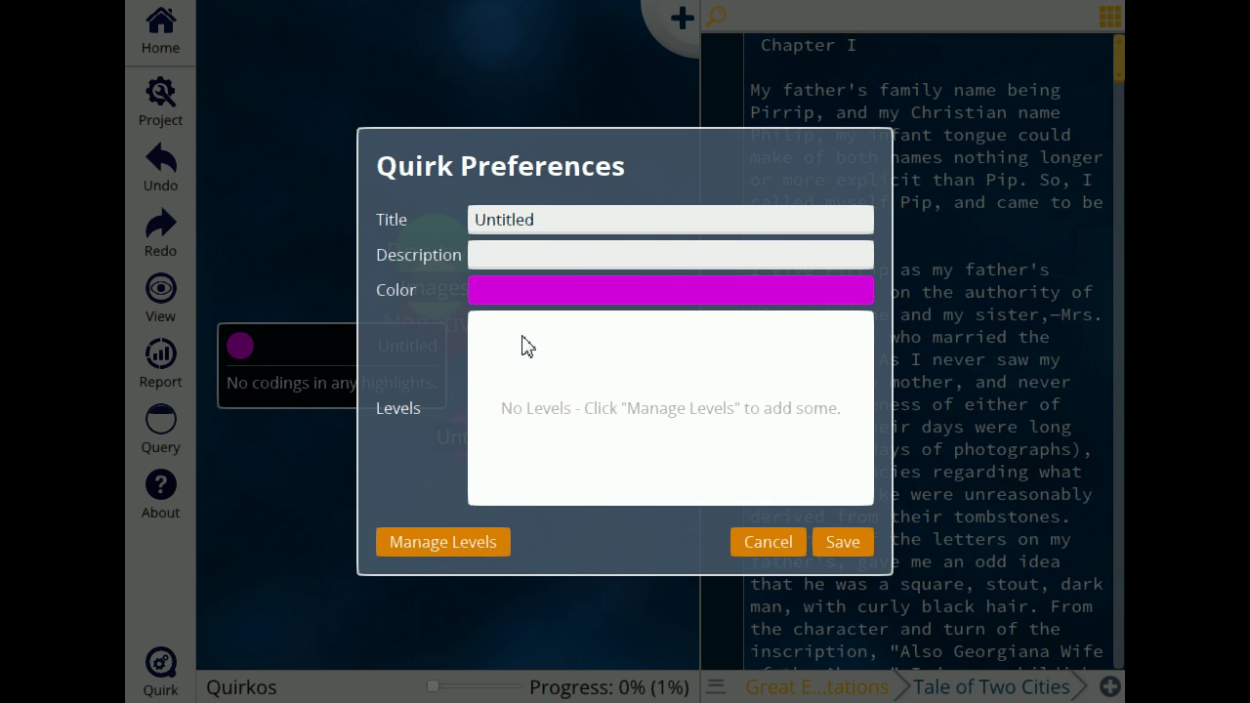
left_click_drag(572, 222, 162, 229)
type("Pip")
left_click(839, 546)
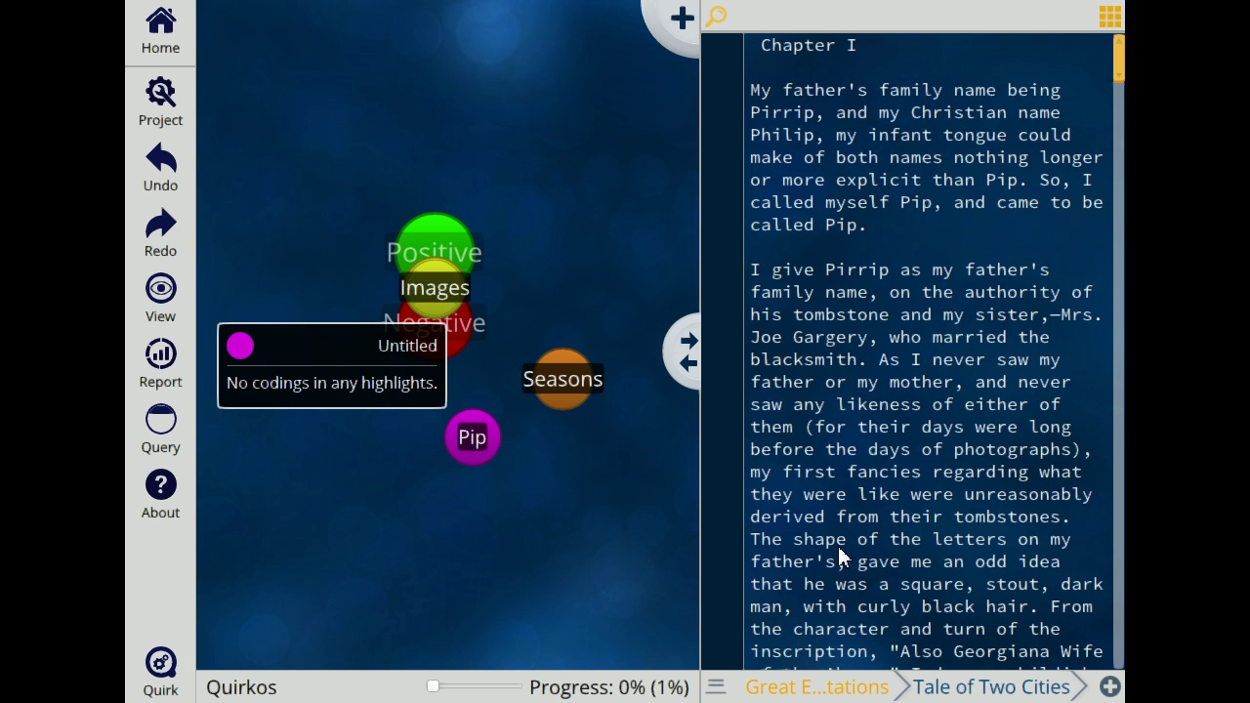
Step: Code the first paragraph of Great Expectations' Chapter I to the Pip quirk
left_click_drag(884, 223, 754, 90)
left_click_drag(722, 217, 469, 446)
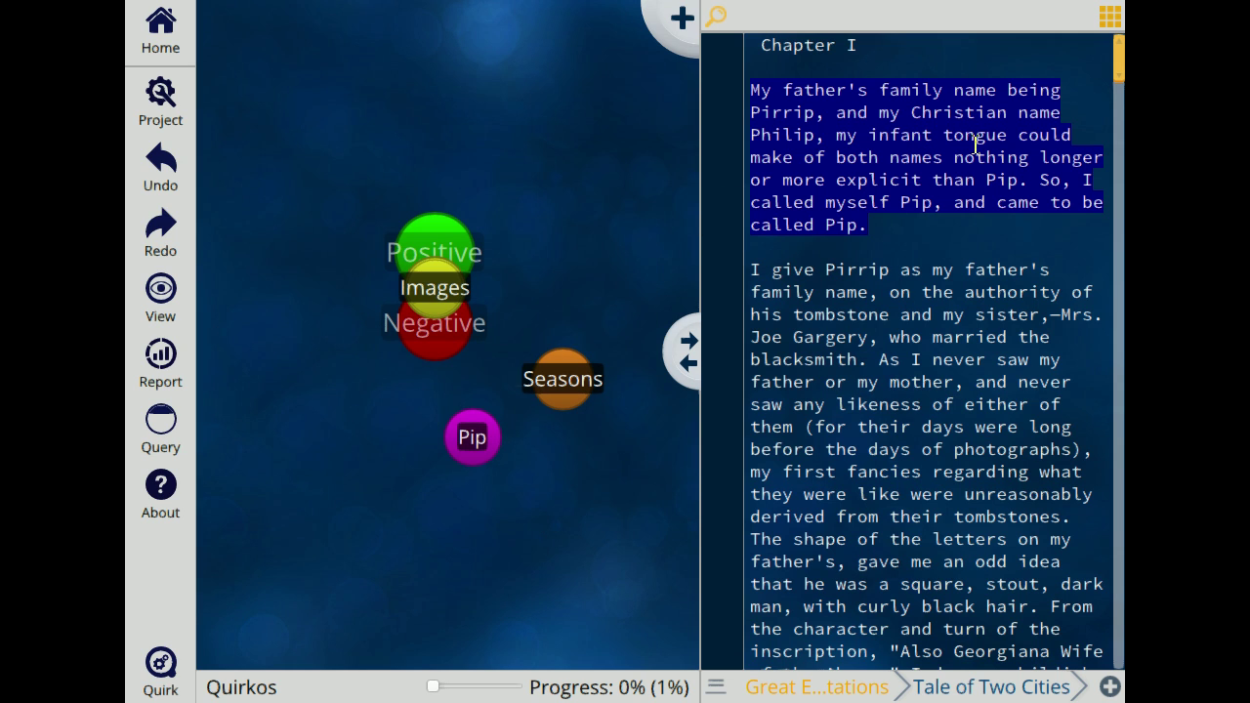
left_click_drag(463, 463, 469, 467)
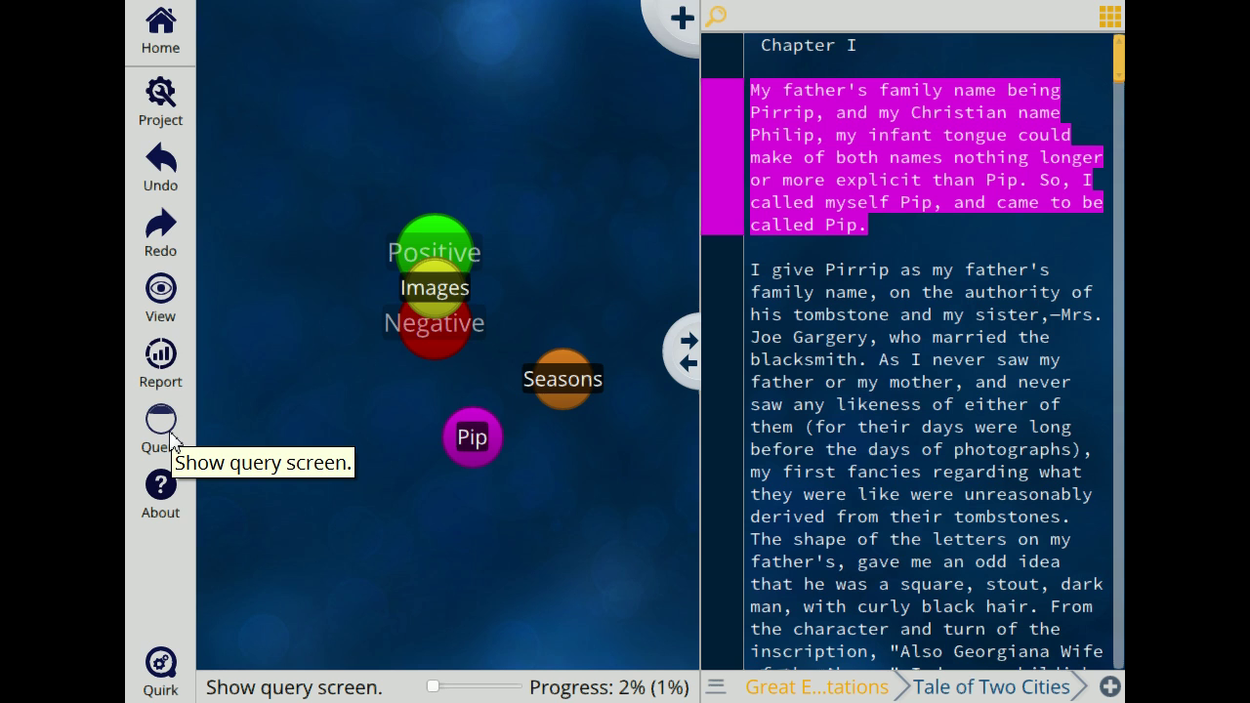
Step: Run an Author = Dickens query and browse its Positive and Negative quotes
left_click(169, 442)
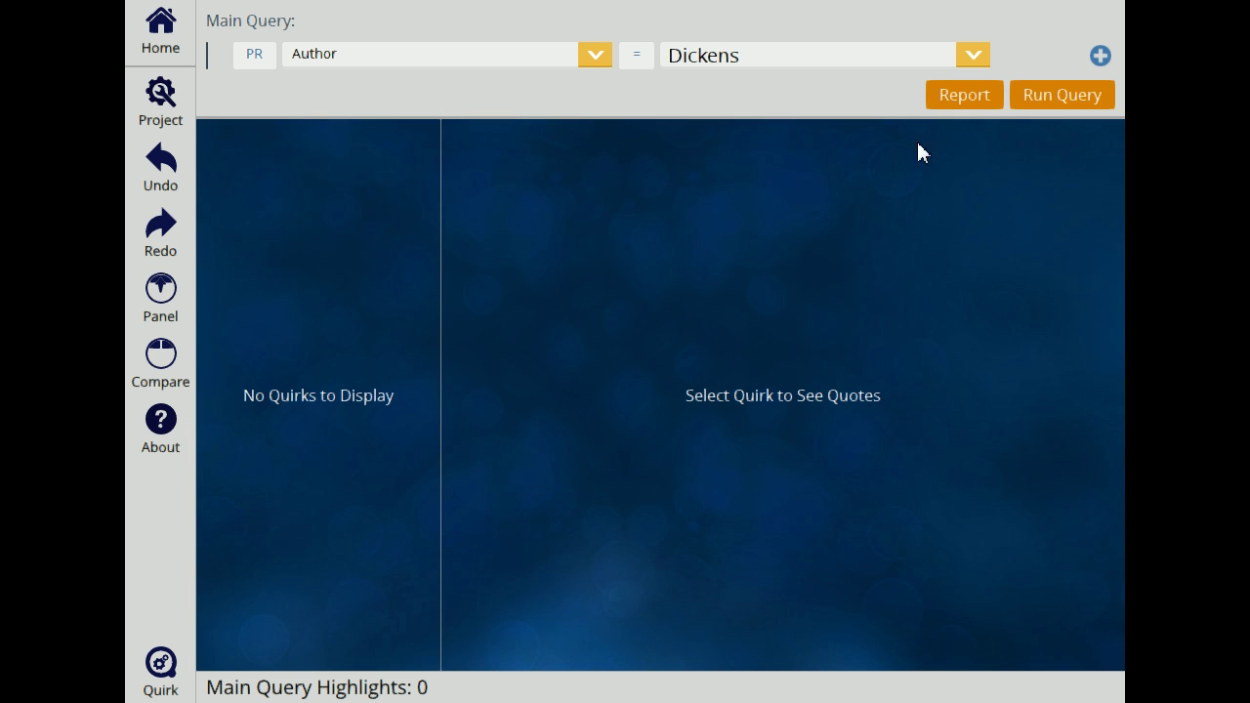
left_click(256, 55)
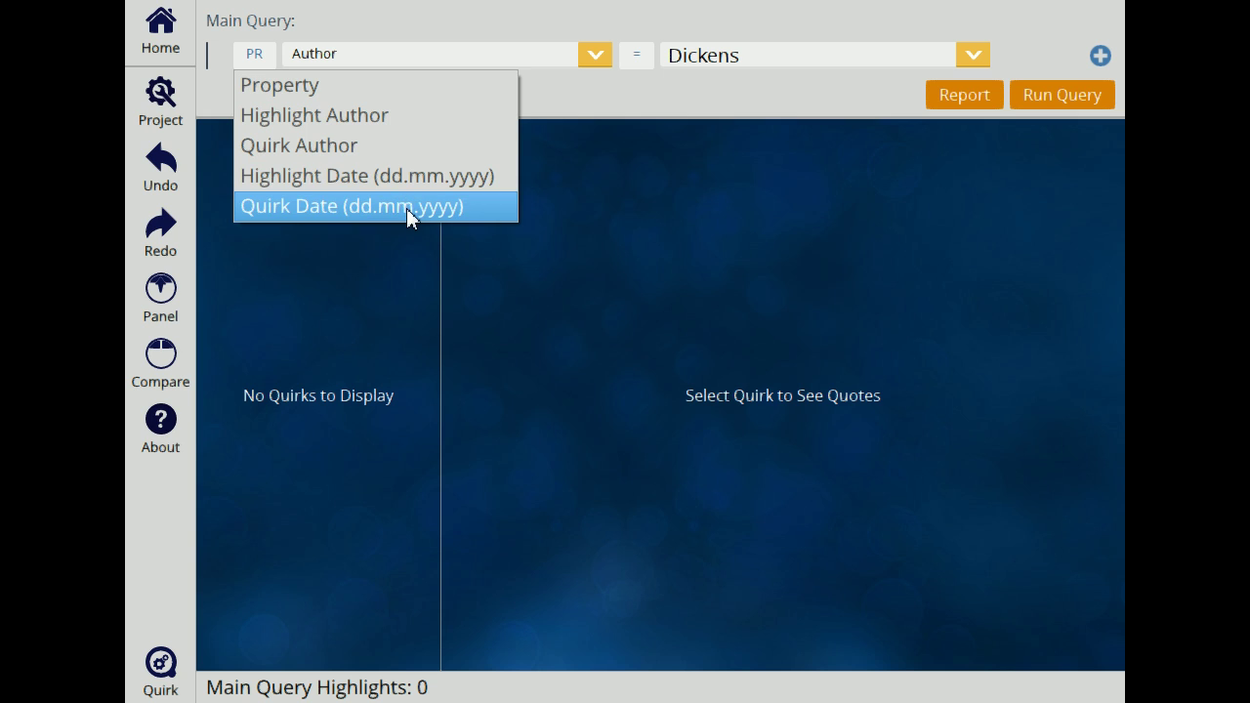
left_click(352, 86)
left_click(597, 57)
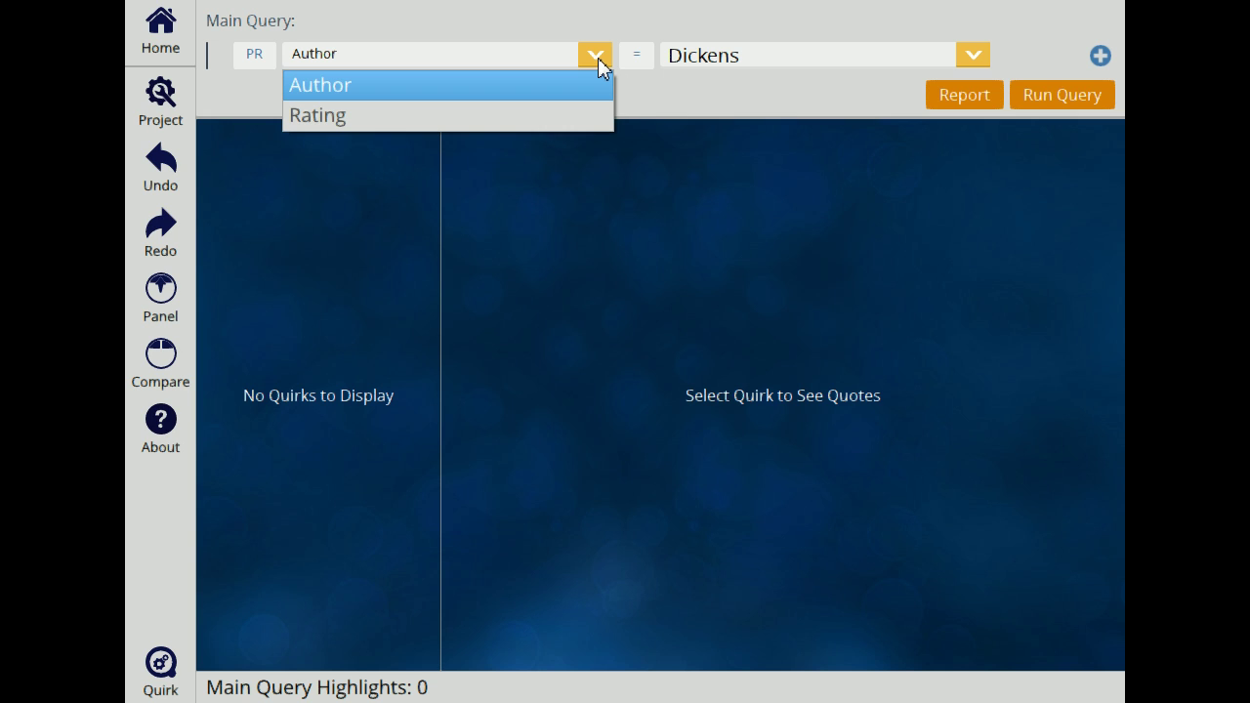
left_click(597, 58)
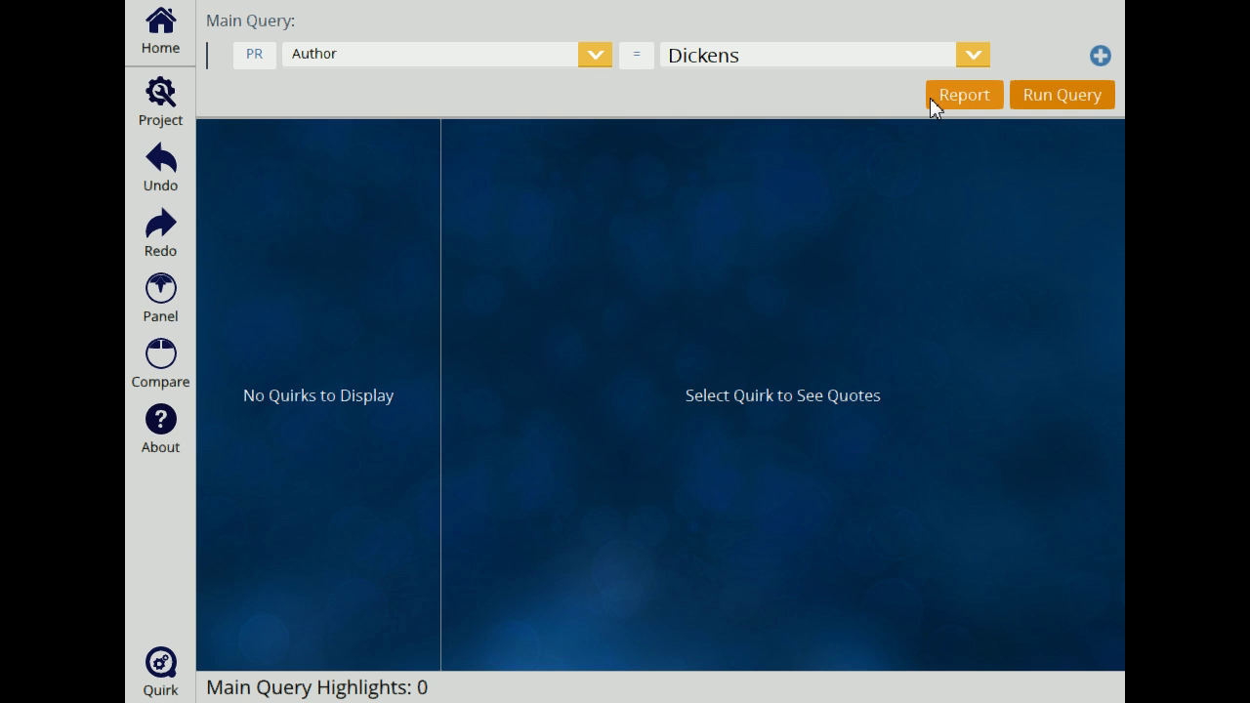
left_click(1061, 97)
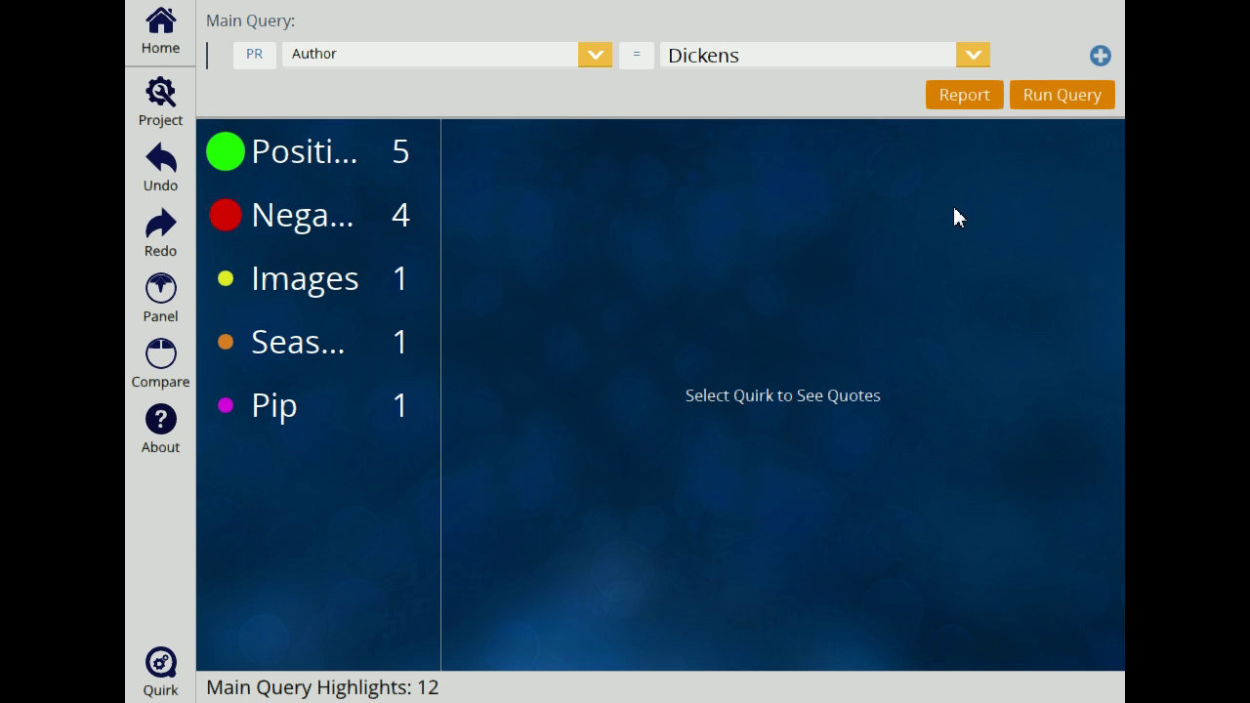
left_click_drag(445, 200, 539, 210)
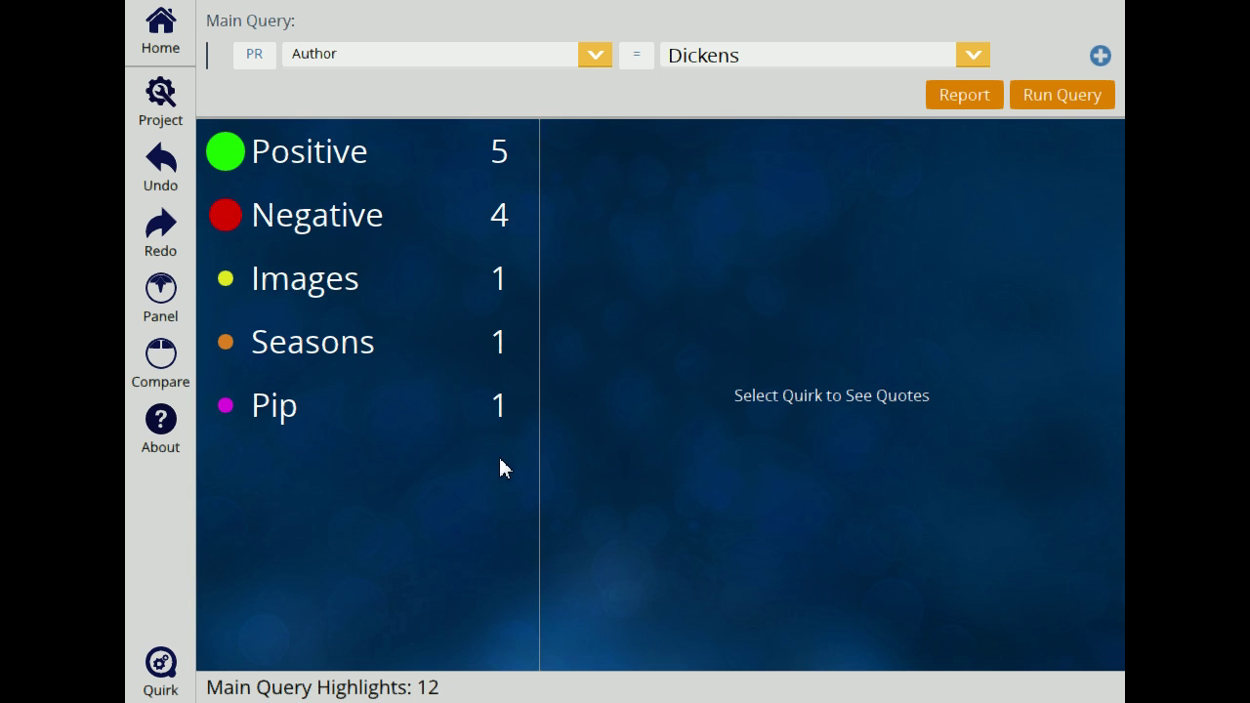
left_click(308, 171)
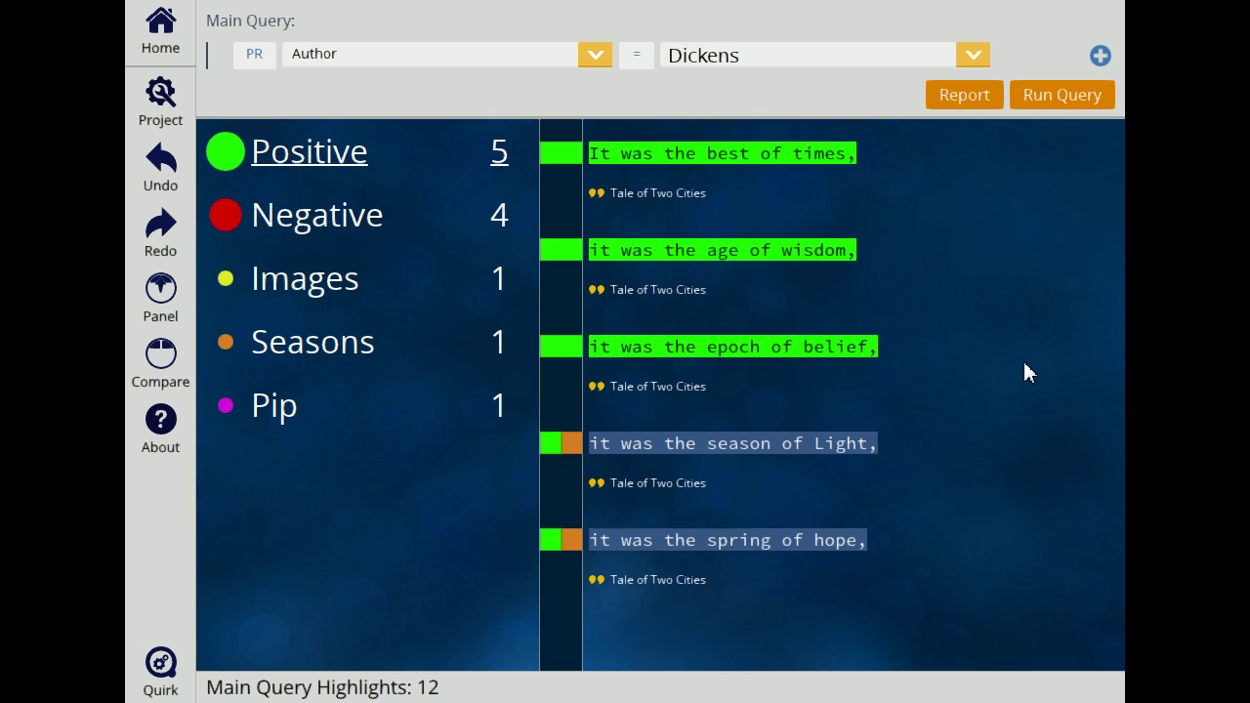
left_click(366, 221)
left_click(313, 161)
Step: Change the query to Rating = 8, rerun it, and check Pip's quotes
left_click(597, 56)
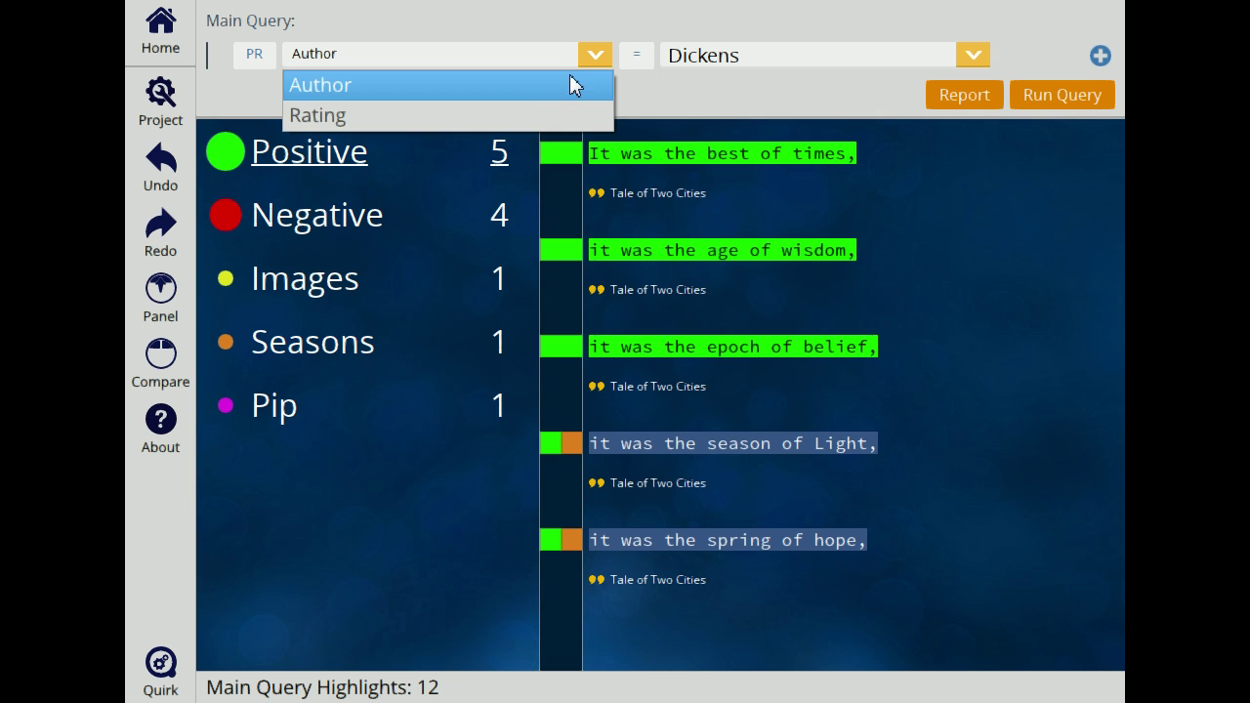
left_click(527, 118)
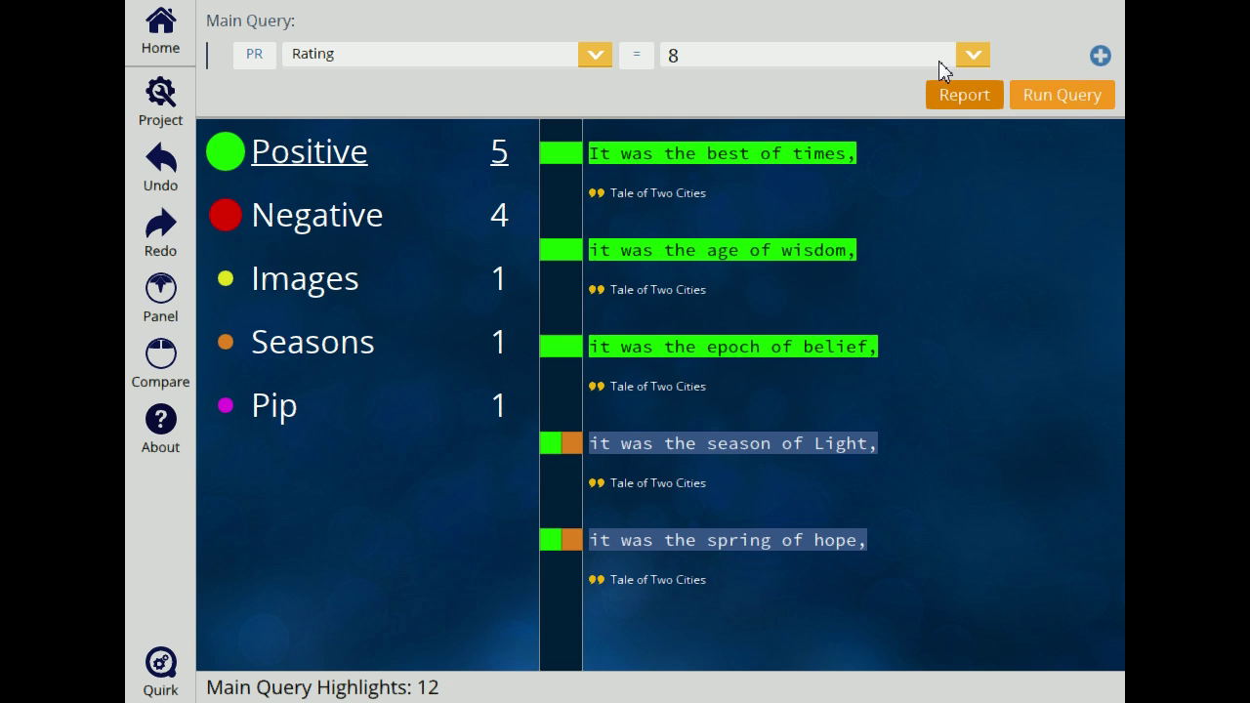
left_click(1044, 95)
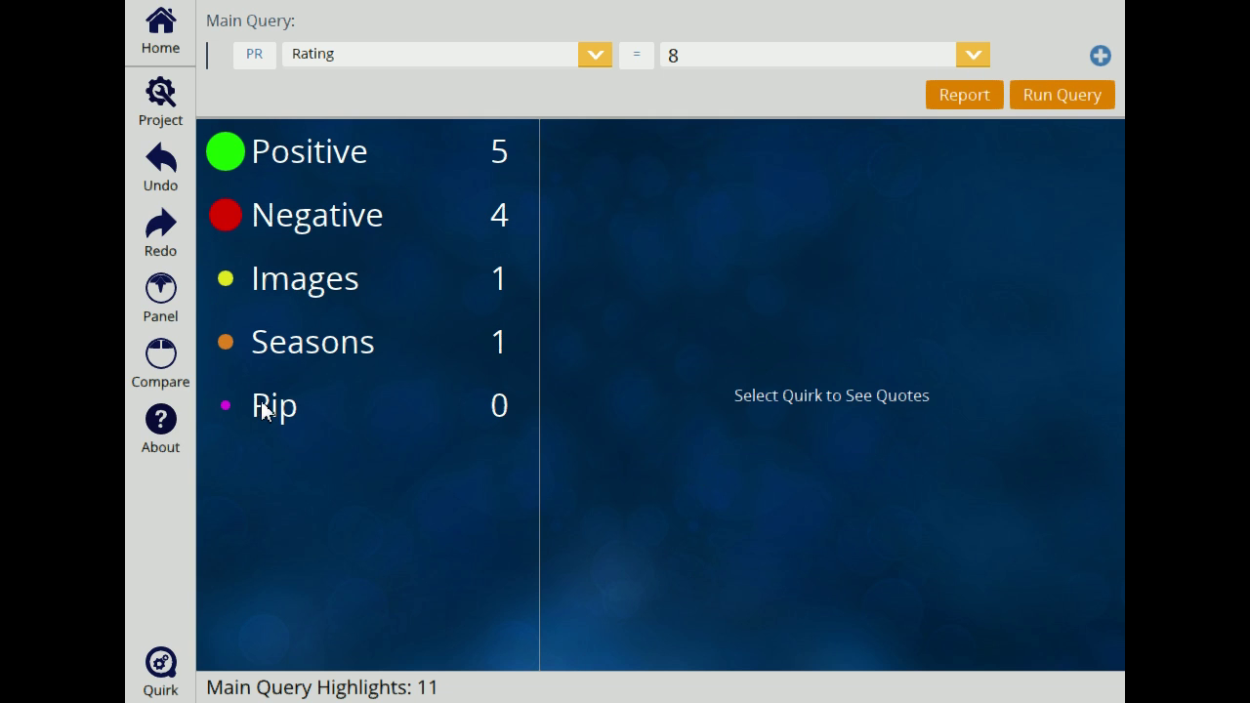
left_click(495, 407)
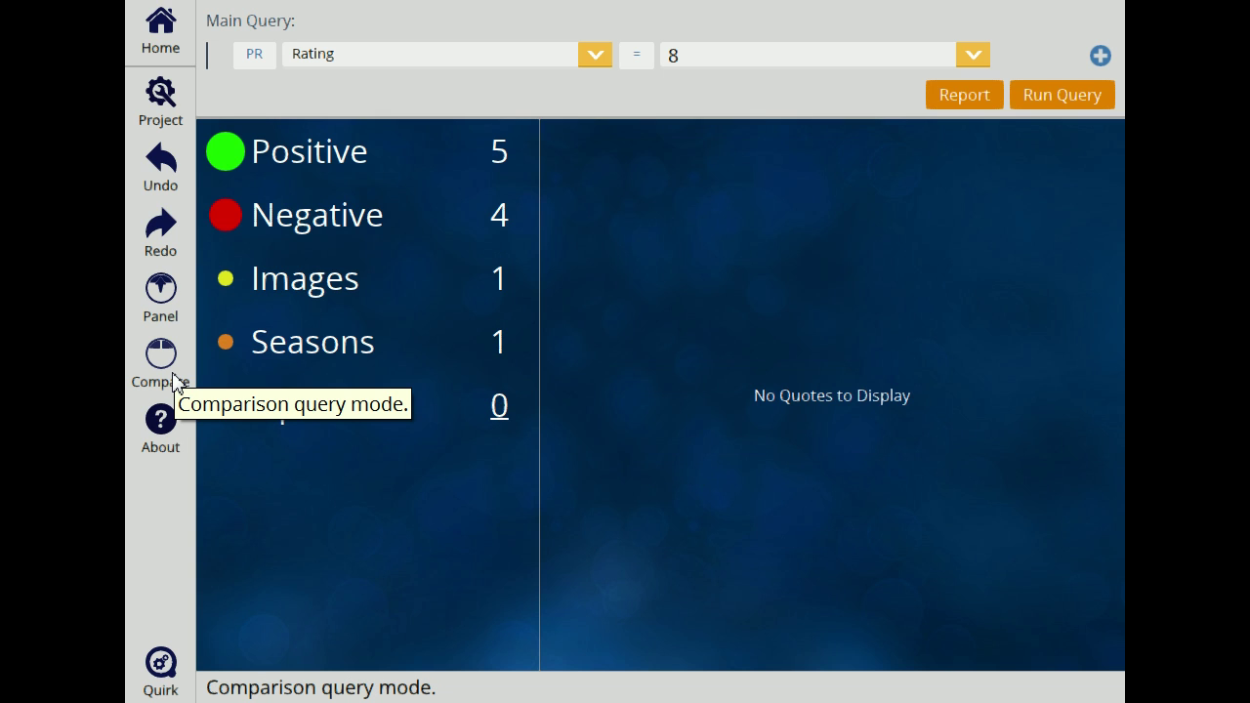
Step: Compare queries with the right side set to Rating = 9, showing Pip's single quote
left_click(173, 381)
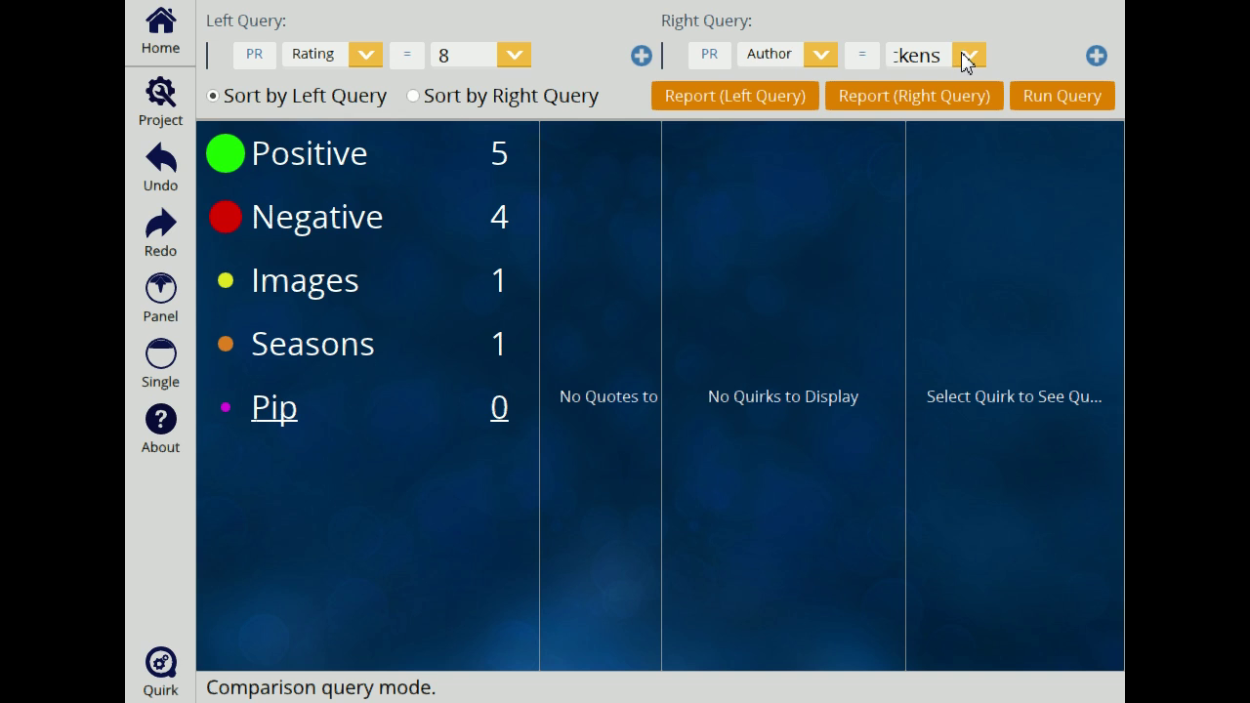
left_click(820, 55)
left_click(810, 115)
left_click(969, 59)
left_click(951, 114)
left_click(1061, 98)
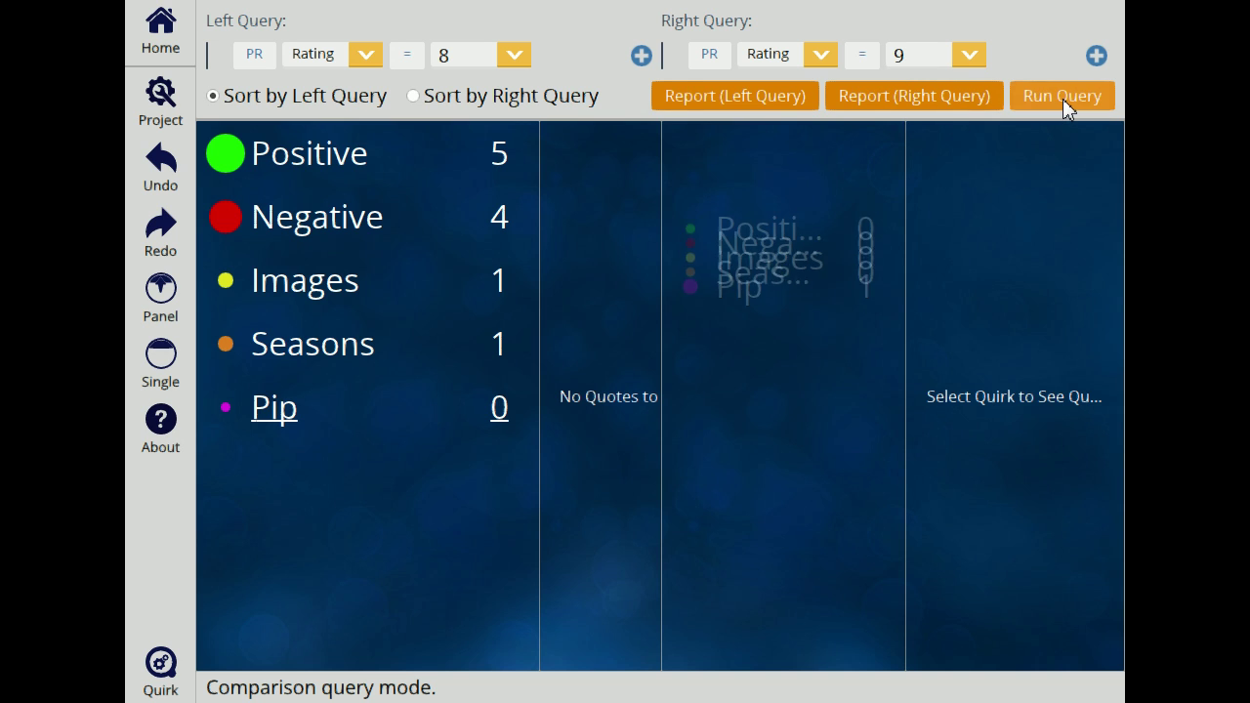
left_click(740, 405)
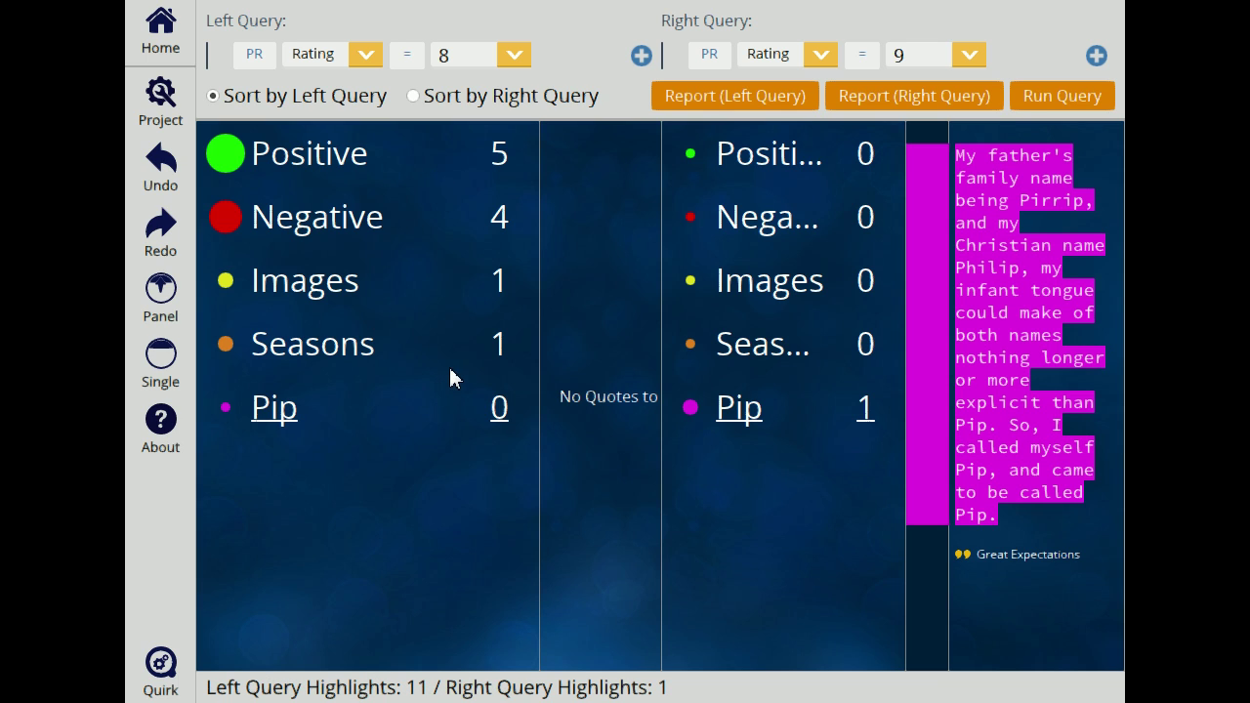
left_click(641, 56)
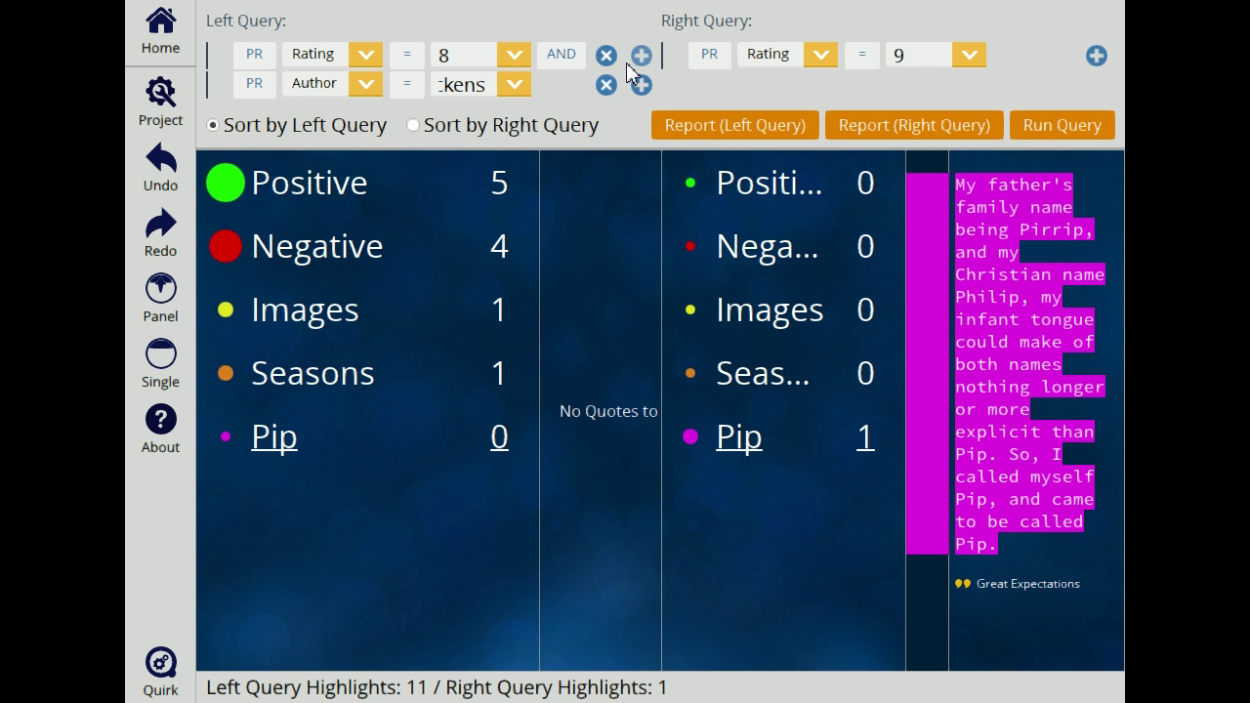
Step: Add a left condition Rating = 9, run Rating 8 AND 9, then remove that condition
left_click(369, 88)
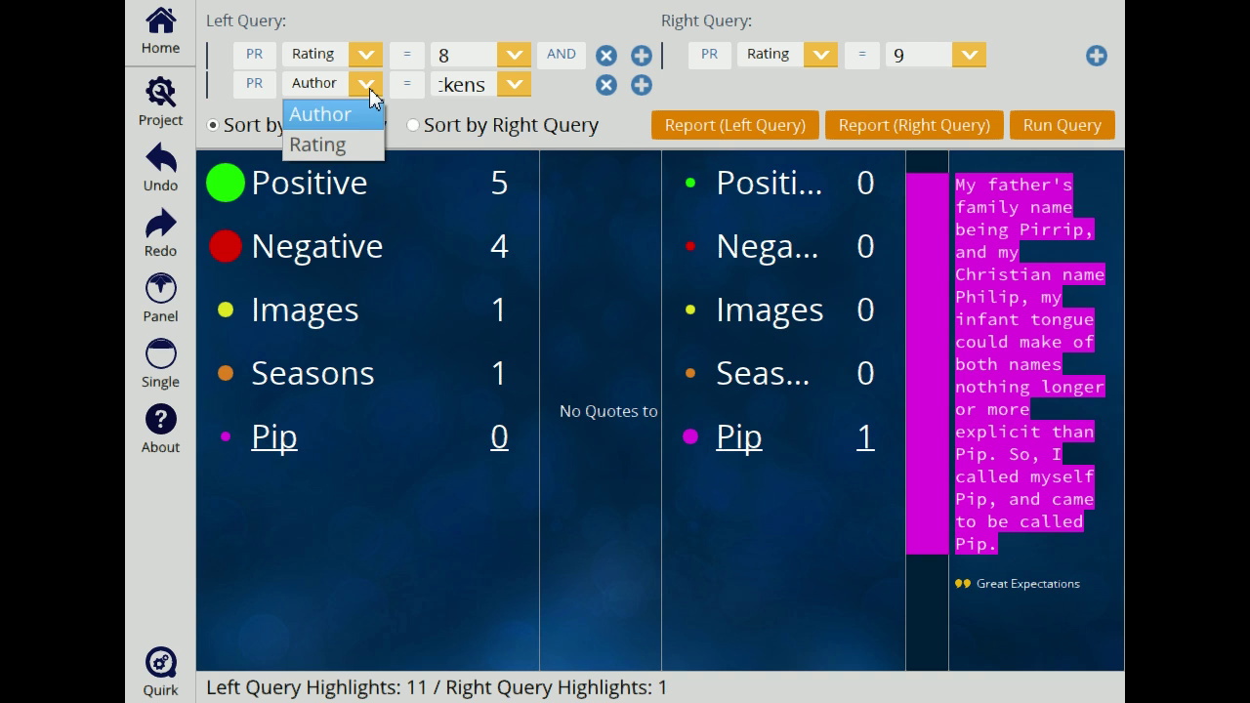
left_click(342, 119)
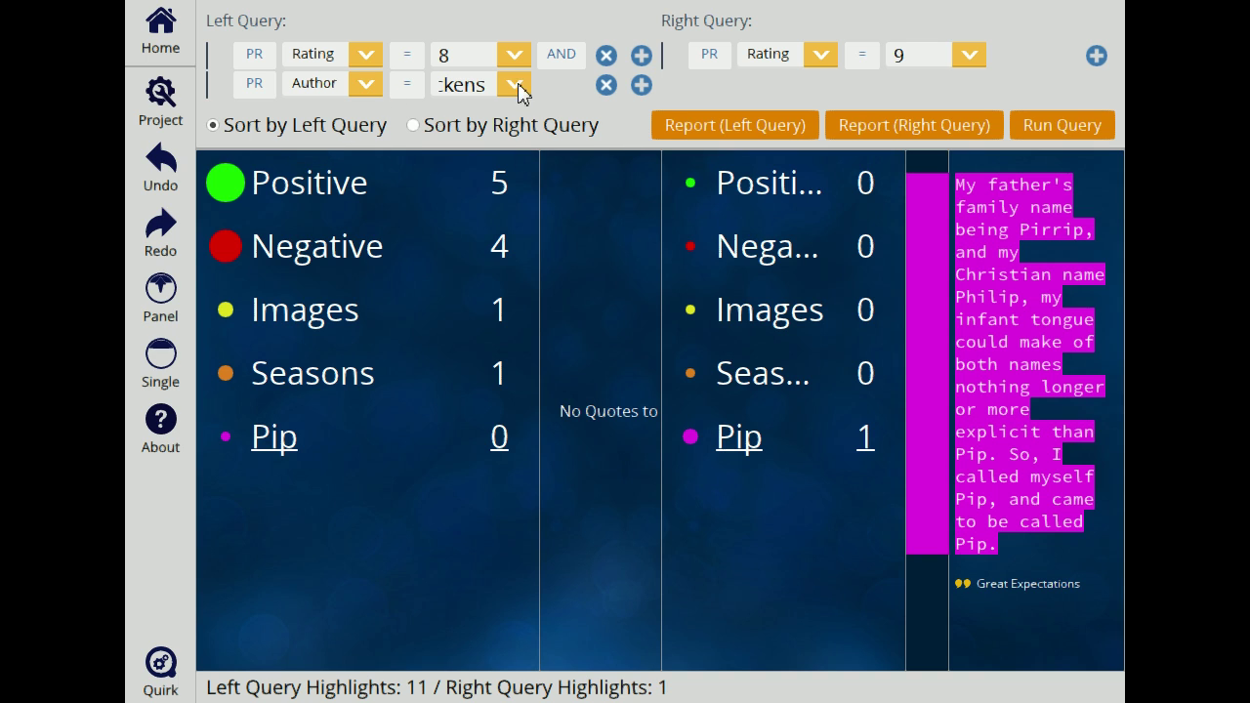
left_click(368, 86)
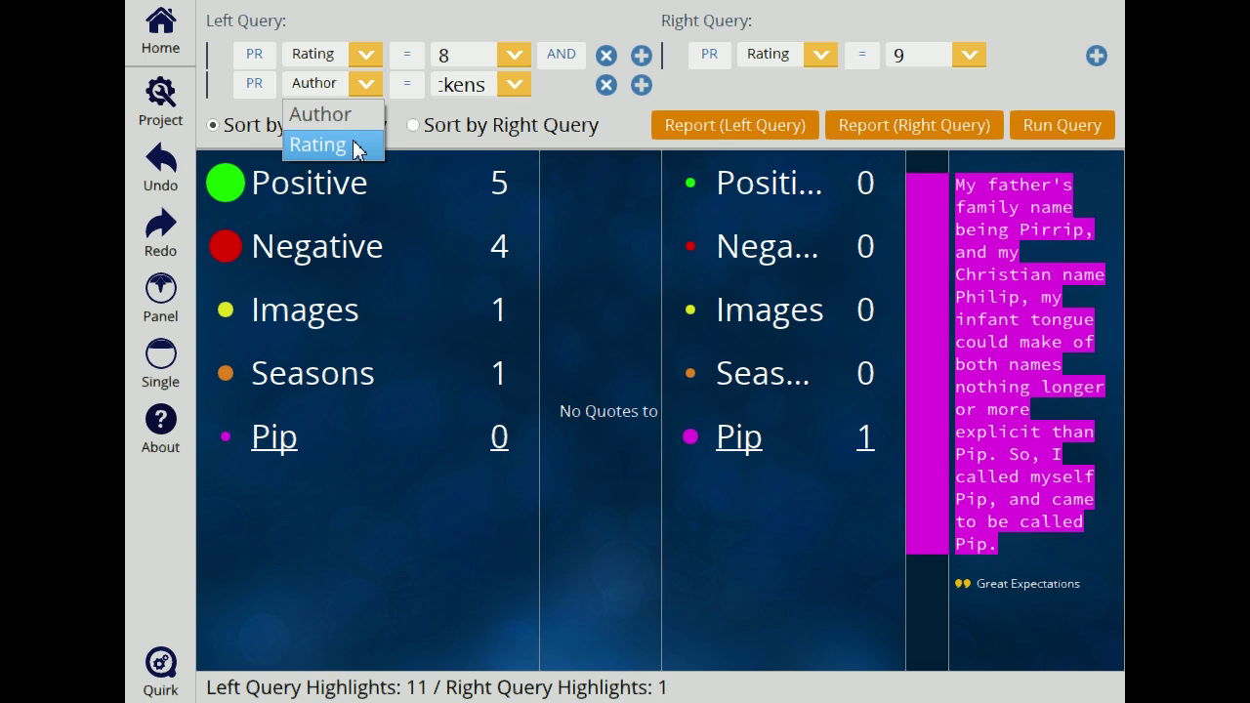
left_click(355, 147)
left_click(512, 86)
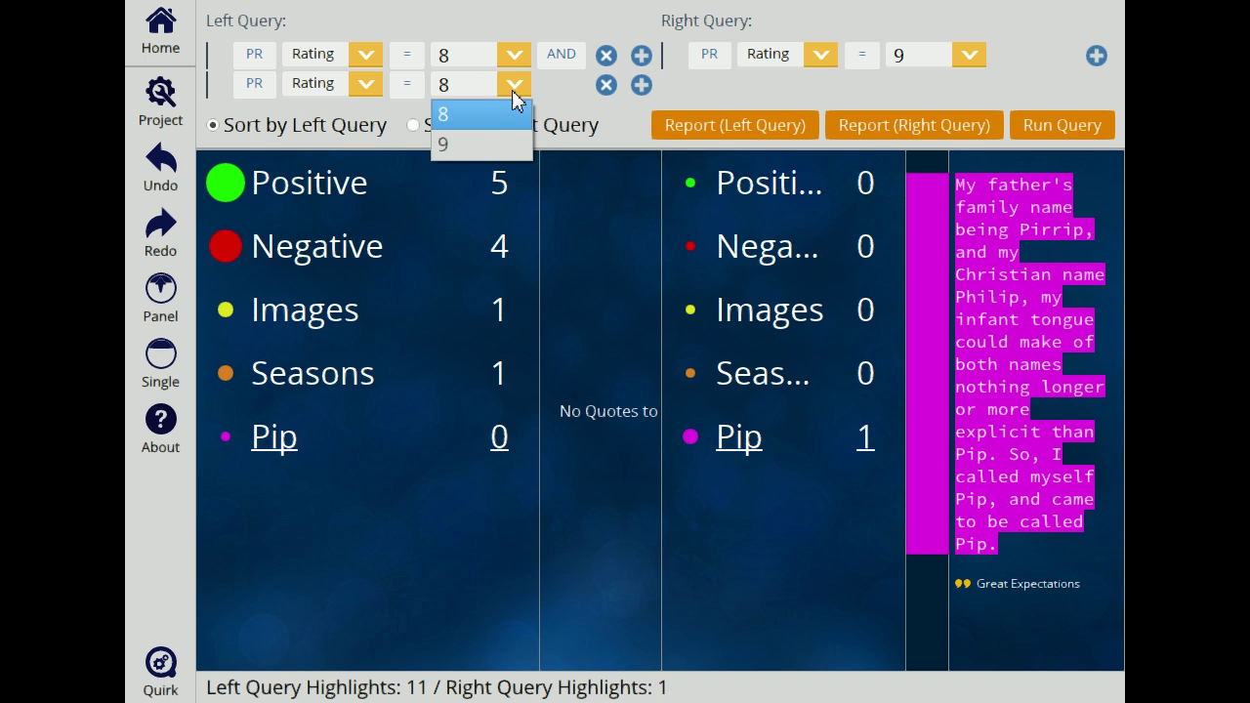
left_click(502, 145)
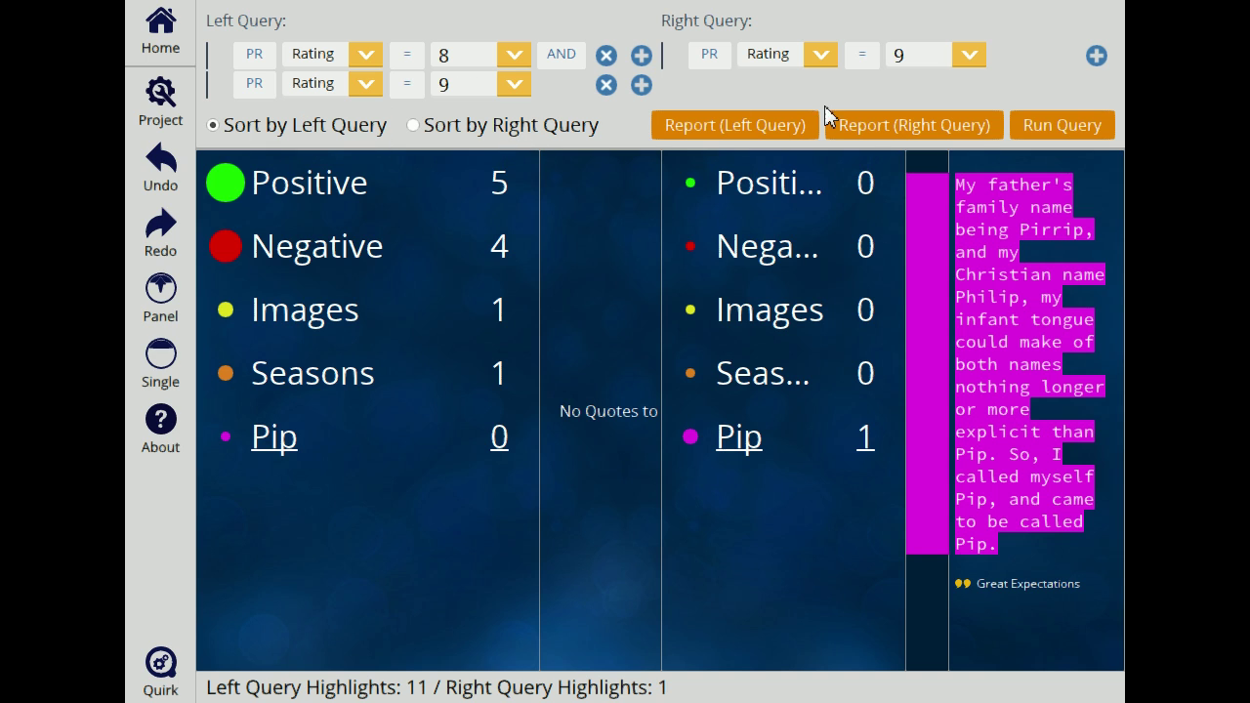
left_click(1091, 119)
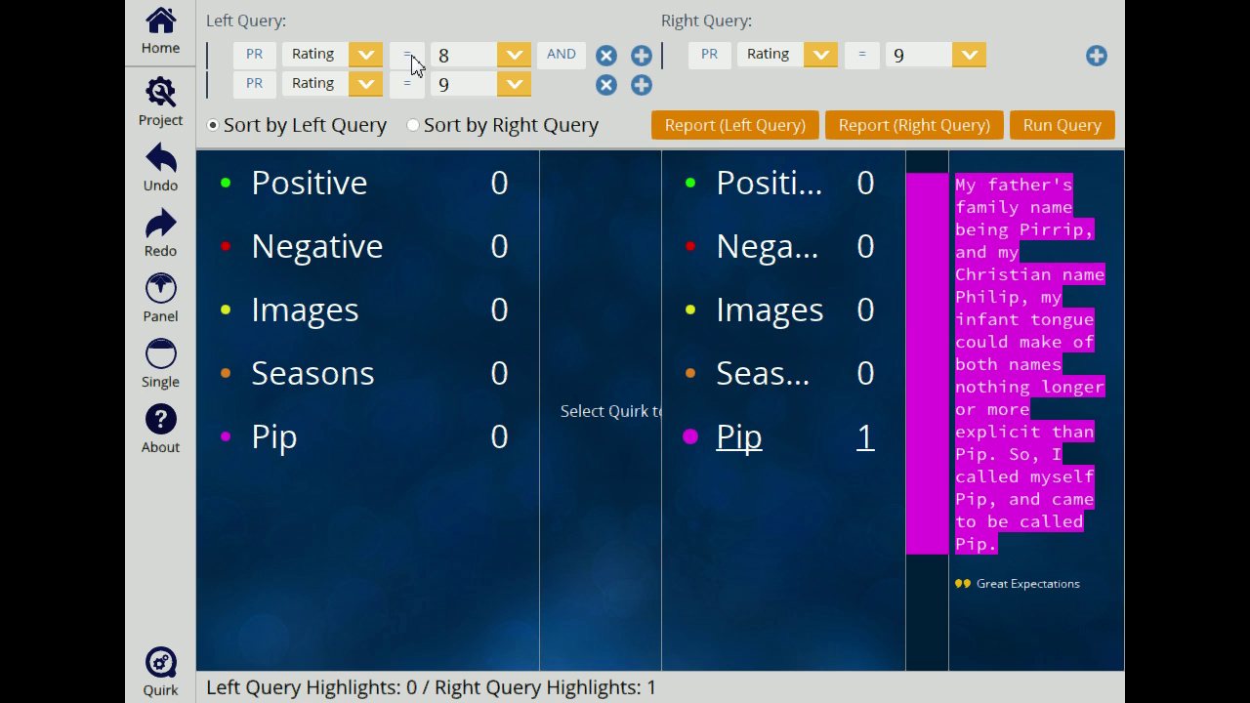
left_click(607, 85)
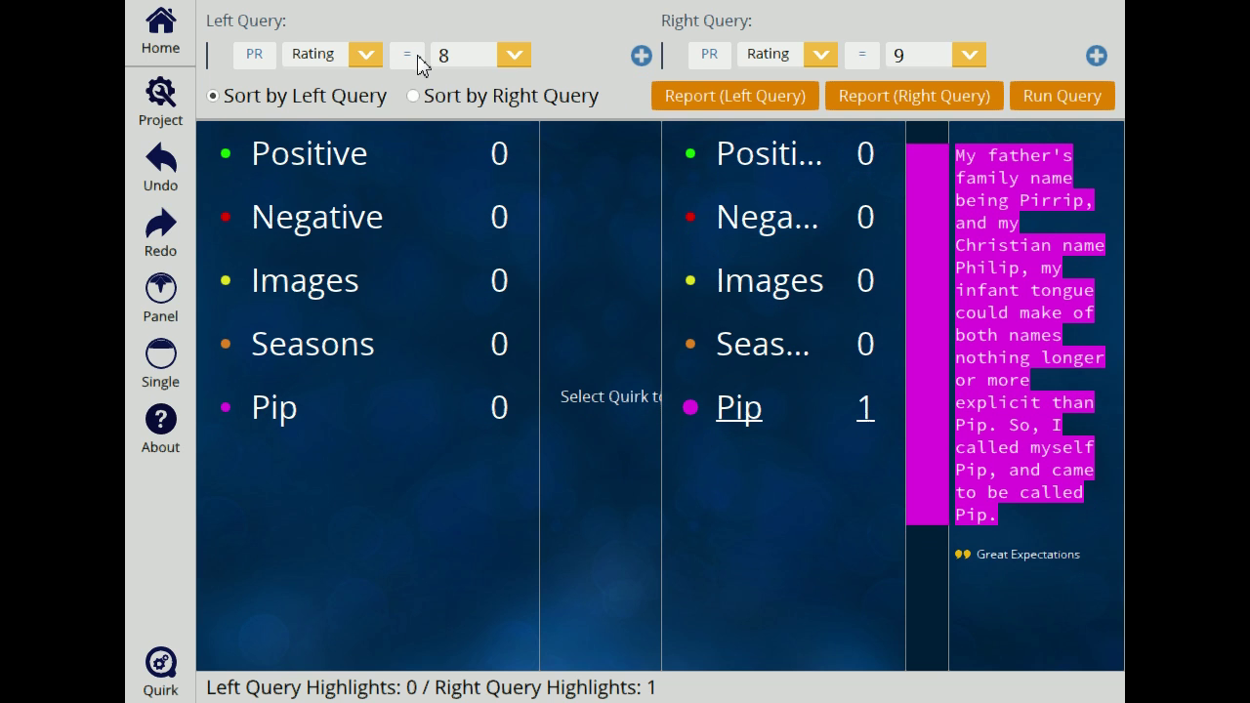
Step: Change the left query to Rating < 2 and go back to the home canvas
left_click(417, 56)
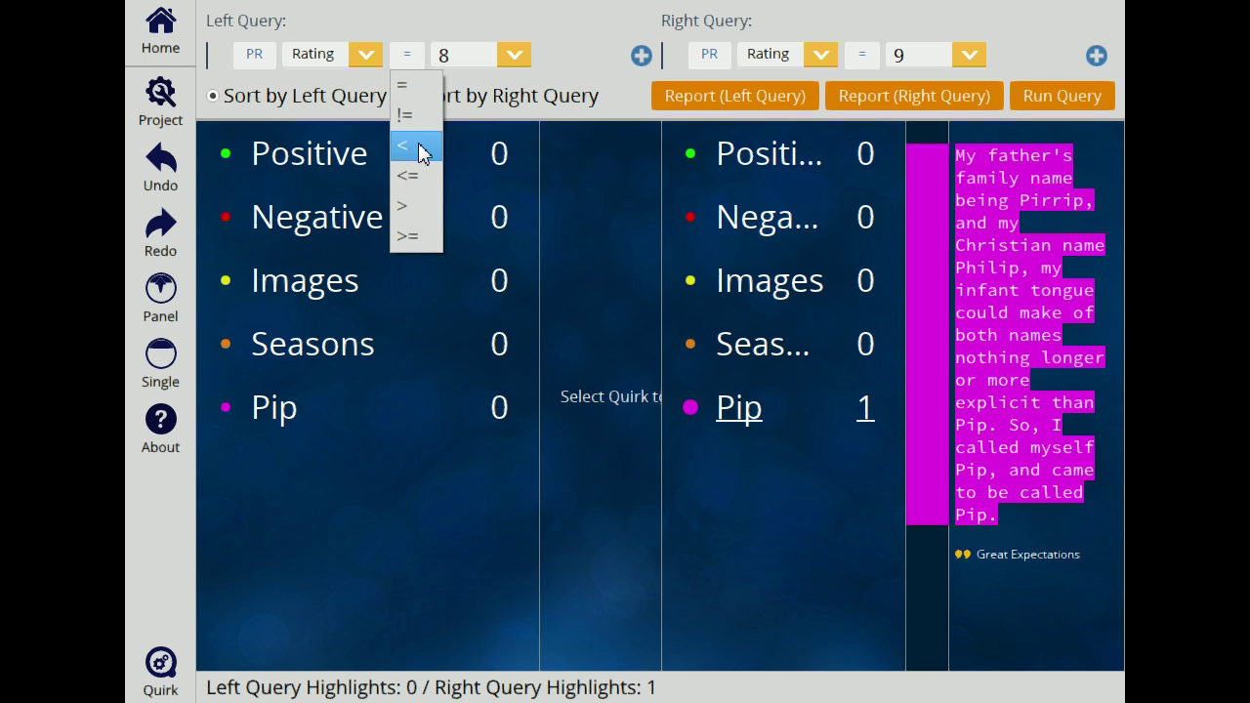
left_click(418, 146)
left_click_drag(469, 55, 422, 48)
type("2")
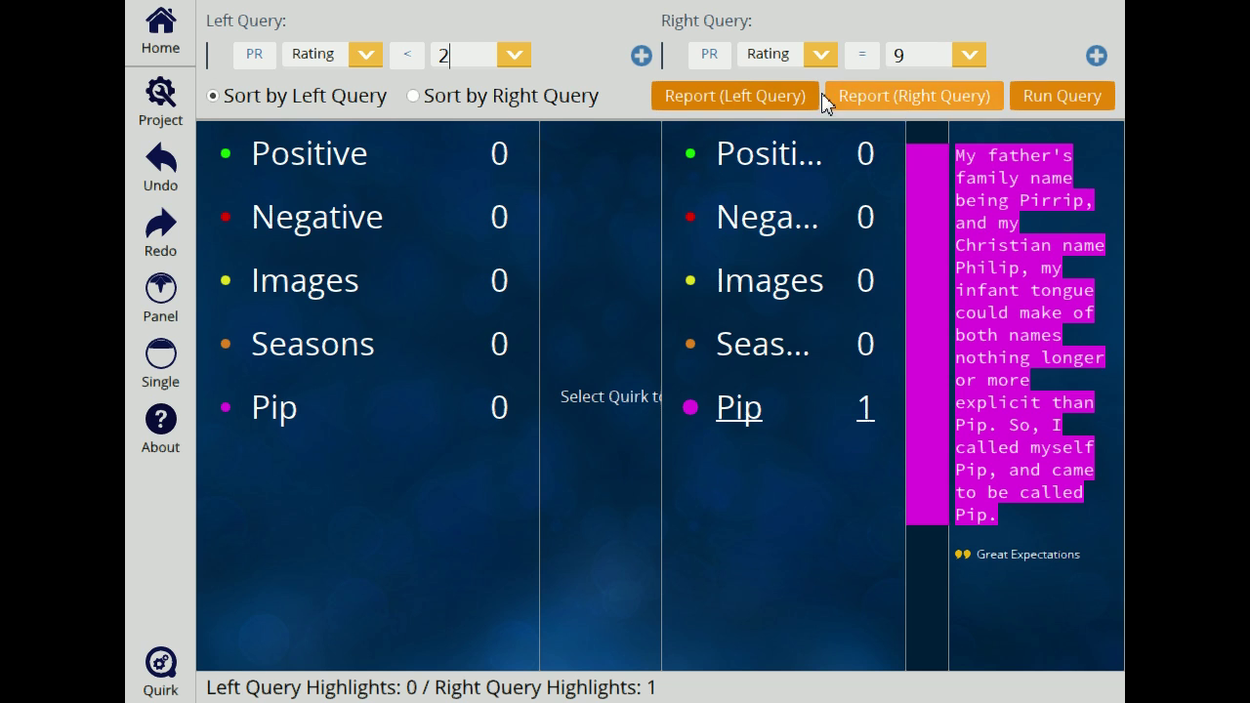
left_click(176, 50)
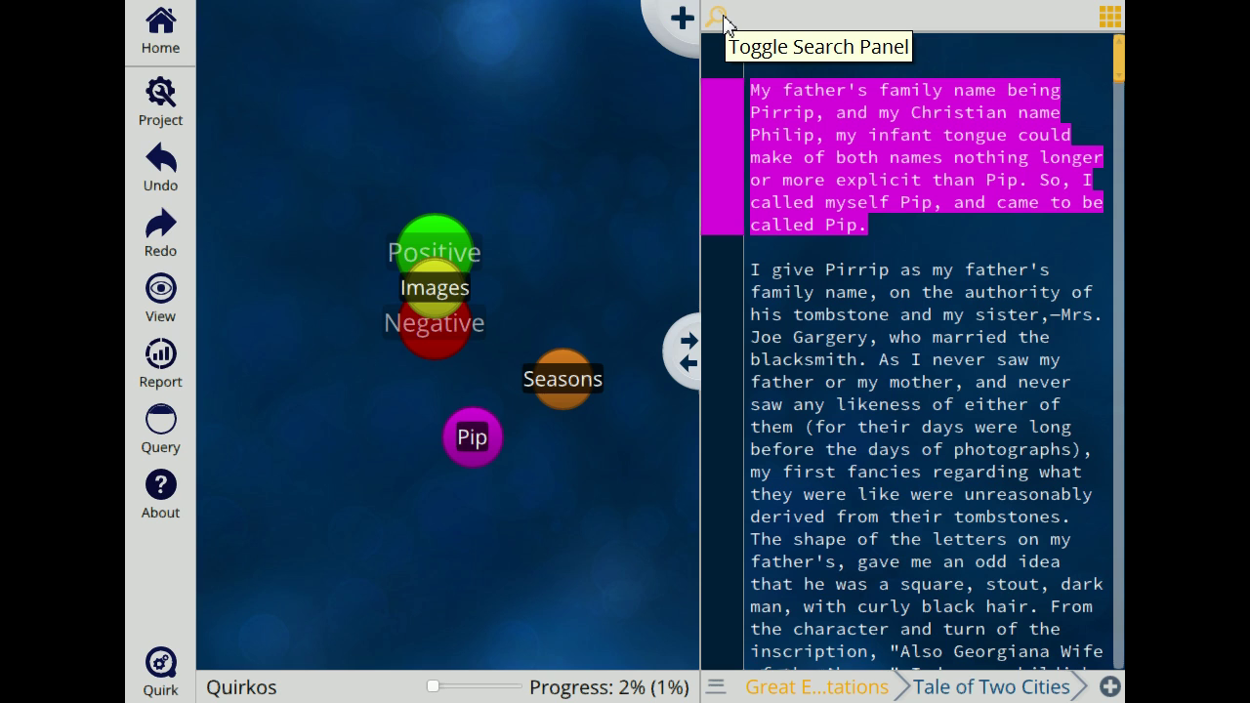
left_click(722, 20)
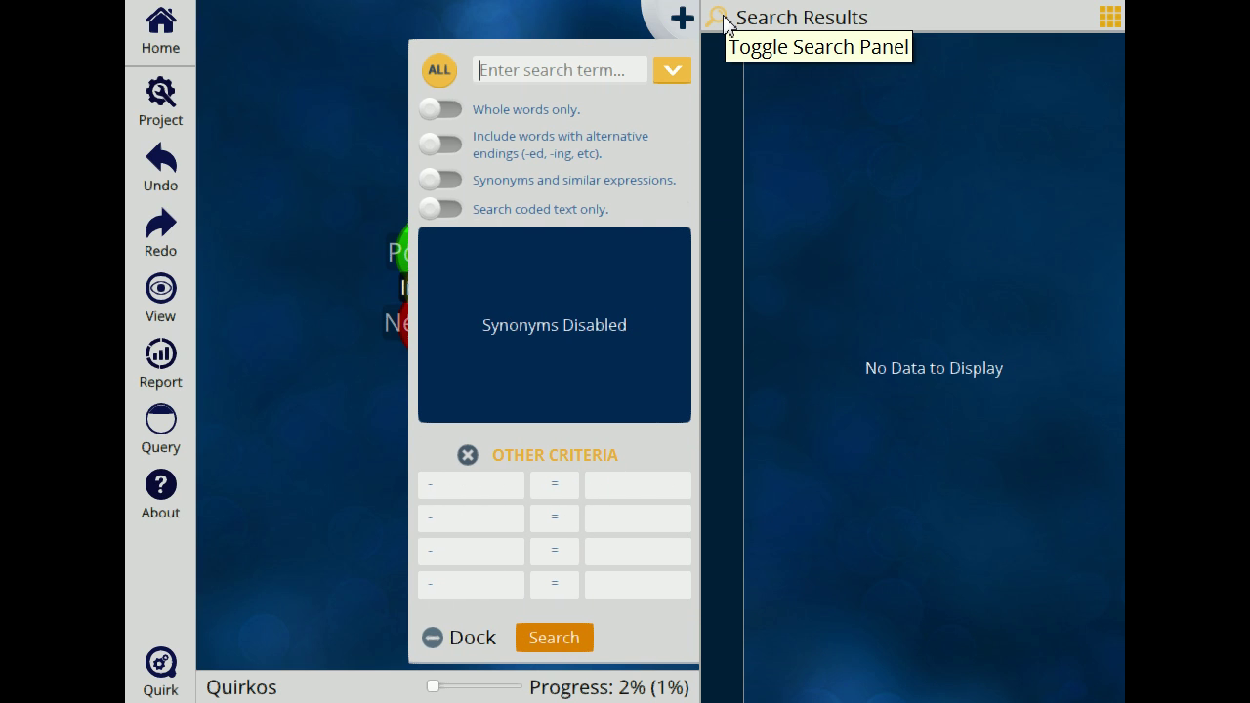
Step: Search the sources for 'pip' and switch on synonyms and similar expressions
left_click(622, 82)
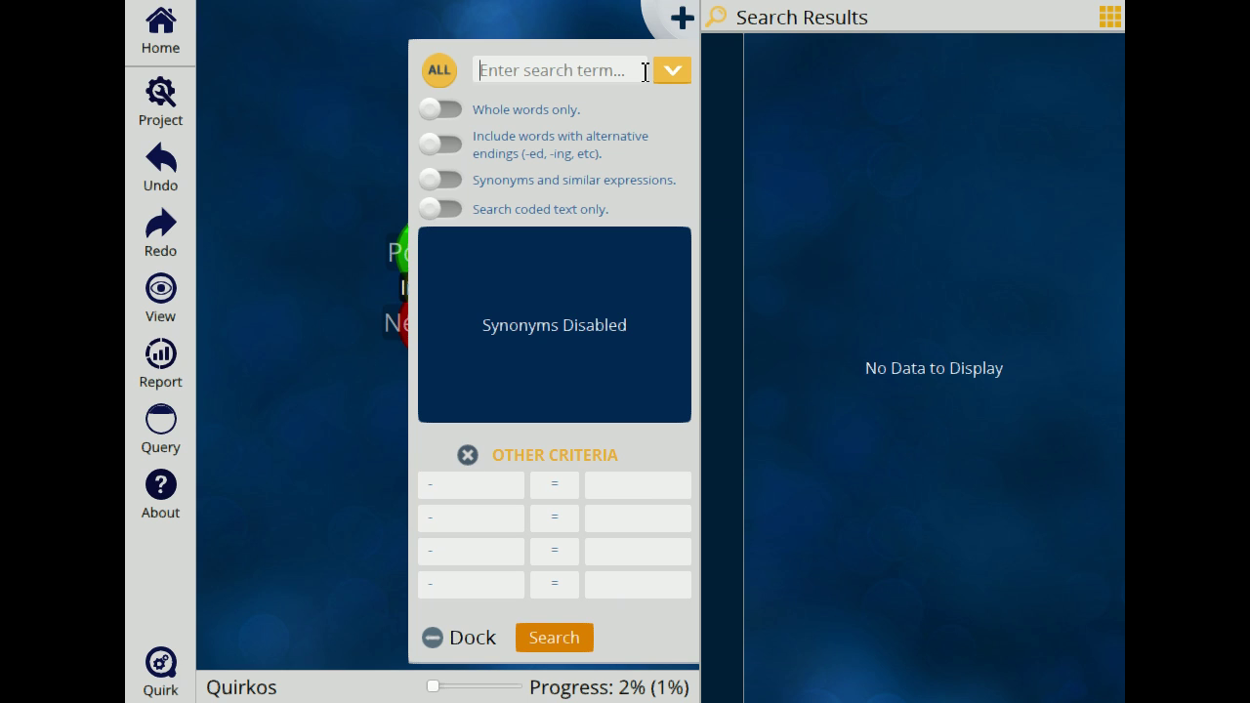
type("pip")
key("Return")
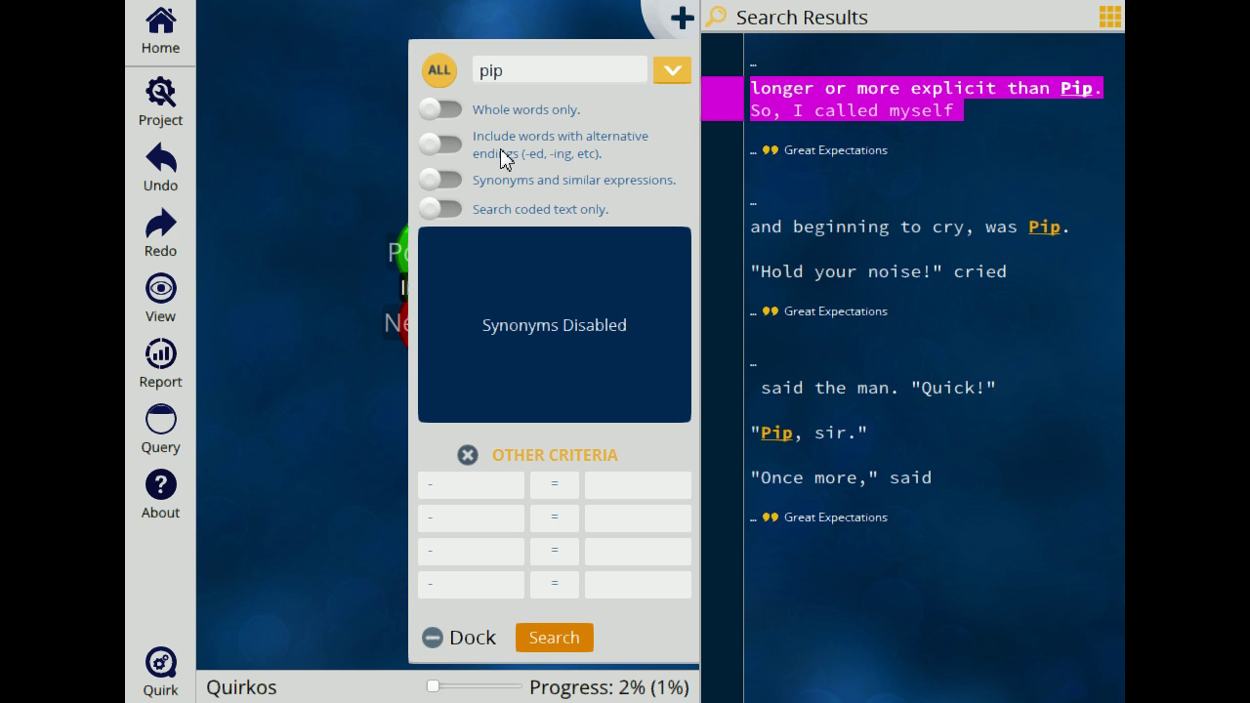
left_click(457, 180)
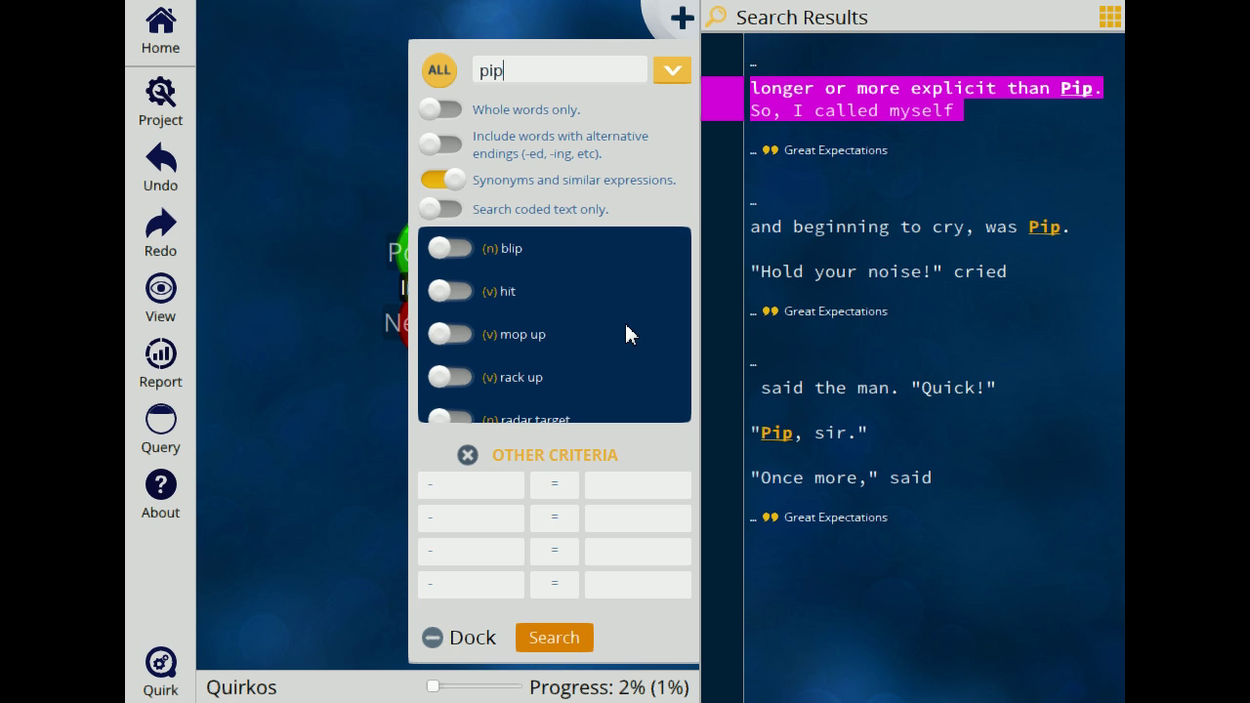
Step: Add the synonyms hit, blip, shoot and spot and rerun the pip search
scroll(626, 327, "down", 3)
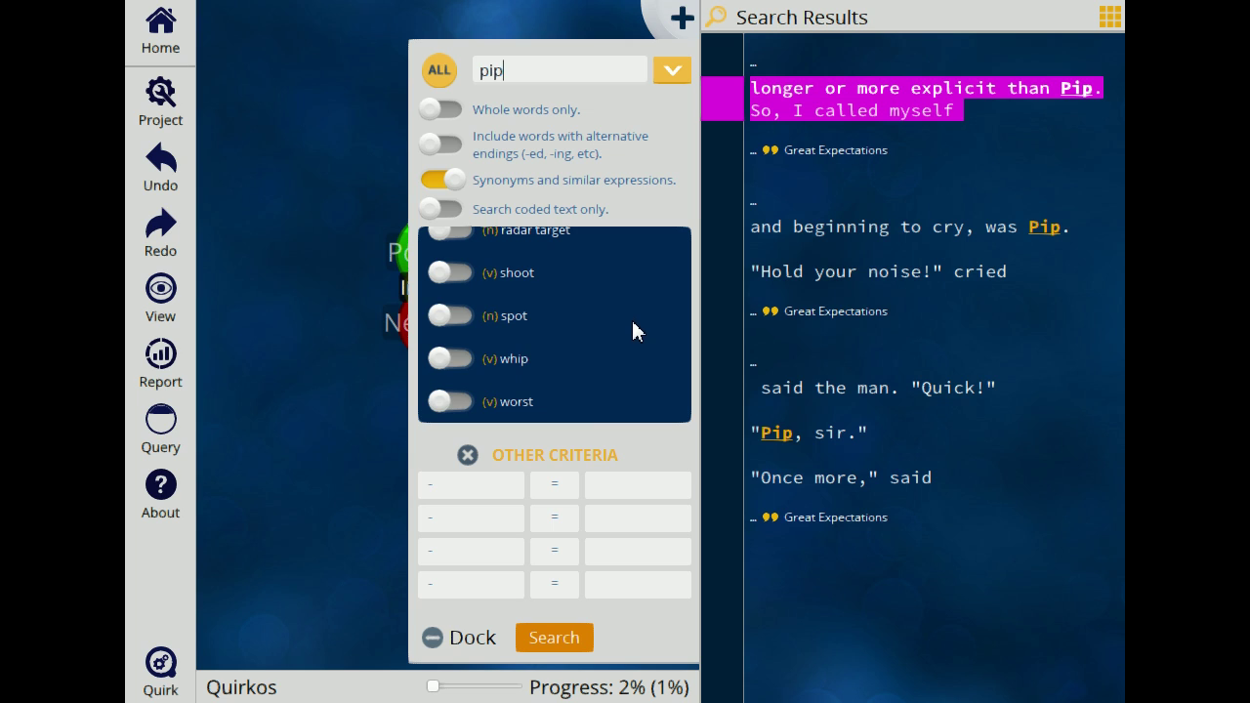
scroll(631, 317, "up", 3)
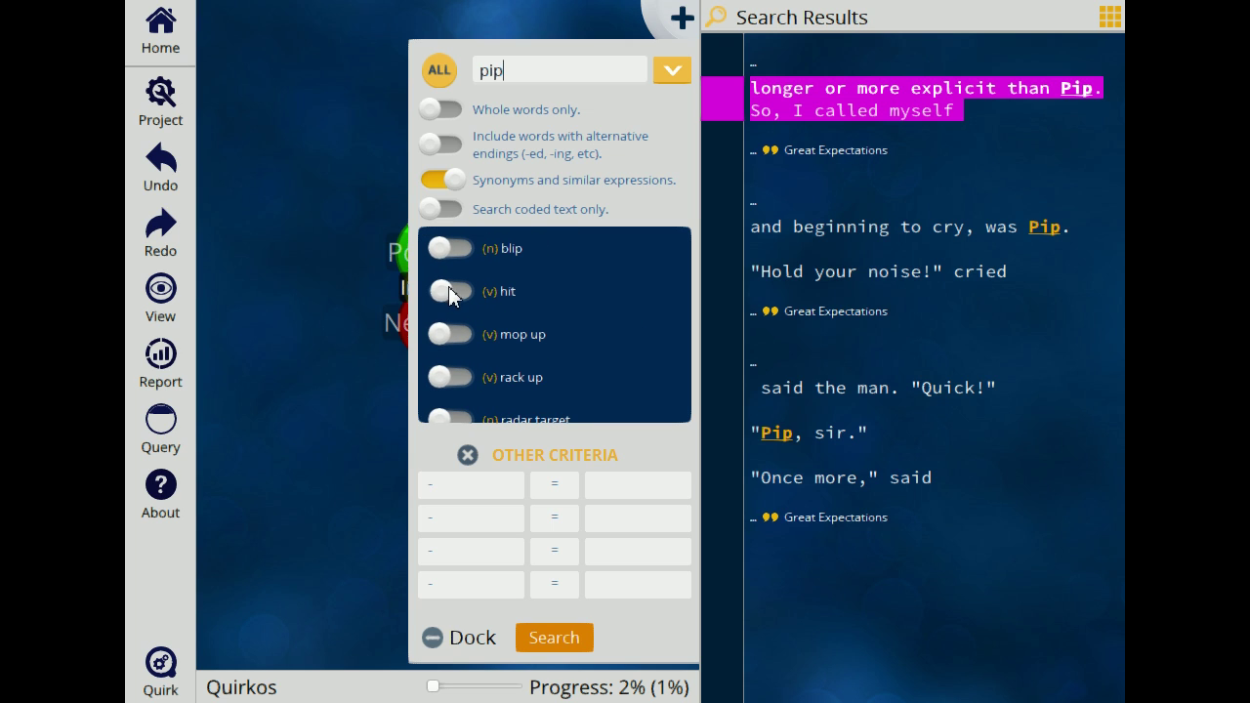
left_click(497, 296)
left_click(443, 252)
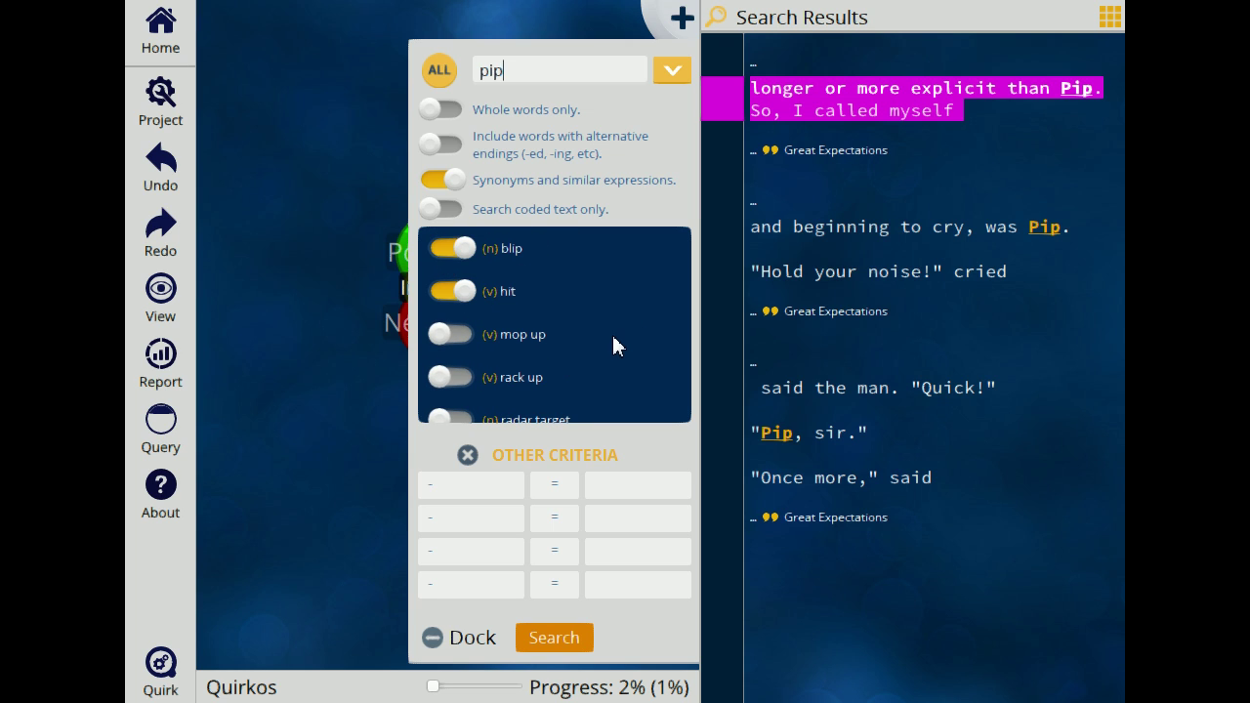
scroll(613, 332, "down", 3)
left_click(457, 274)
left_click(520, 312)
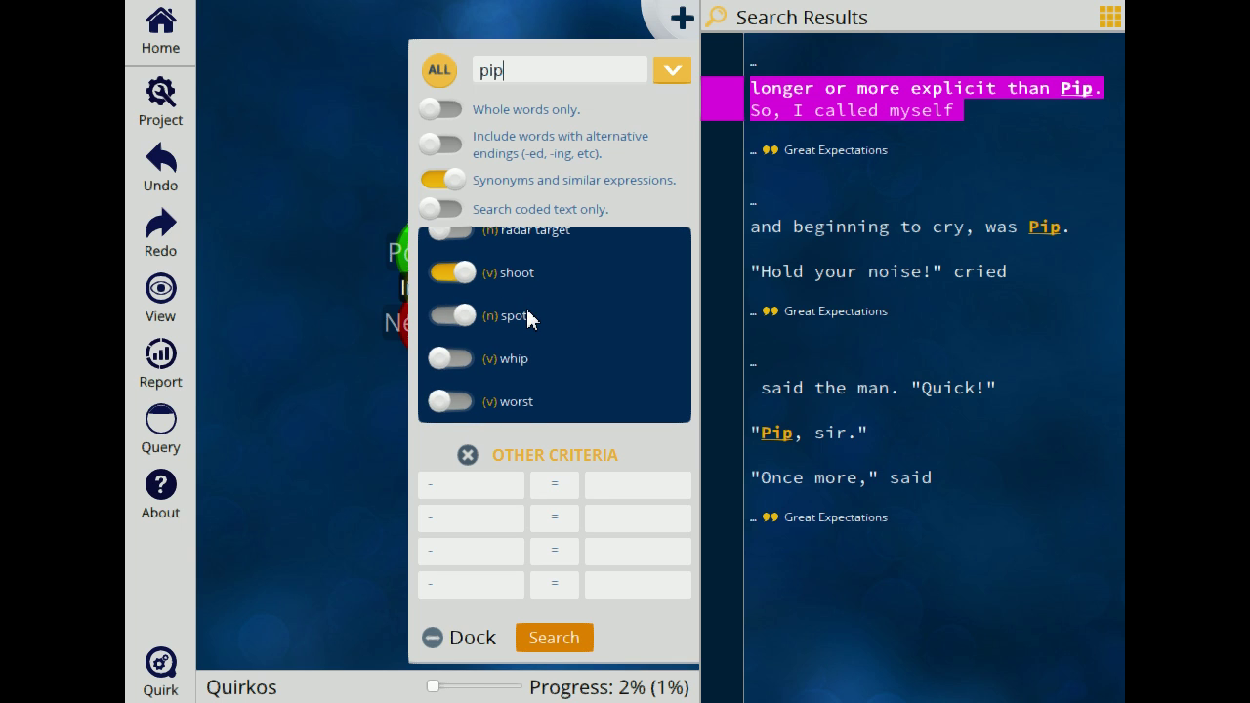
left_click(584, 640)
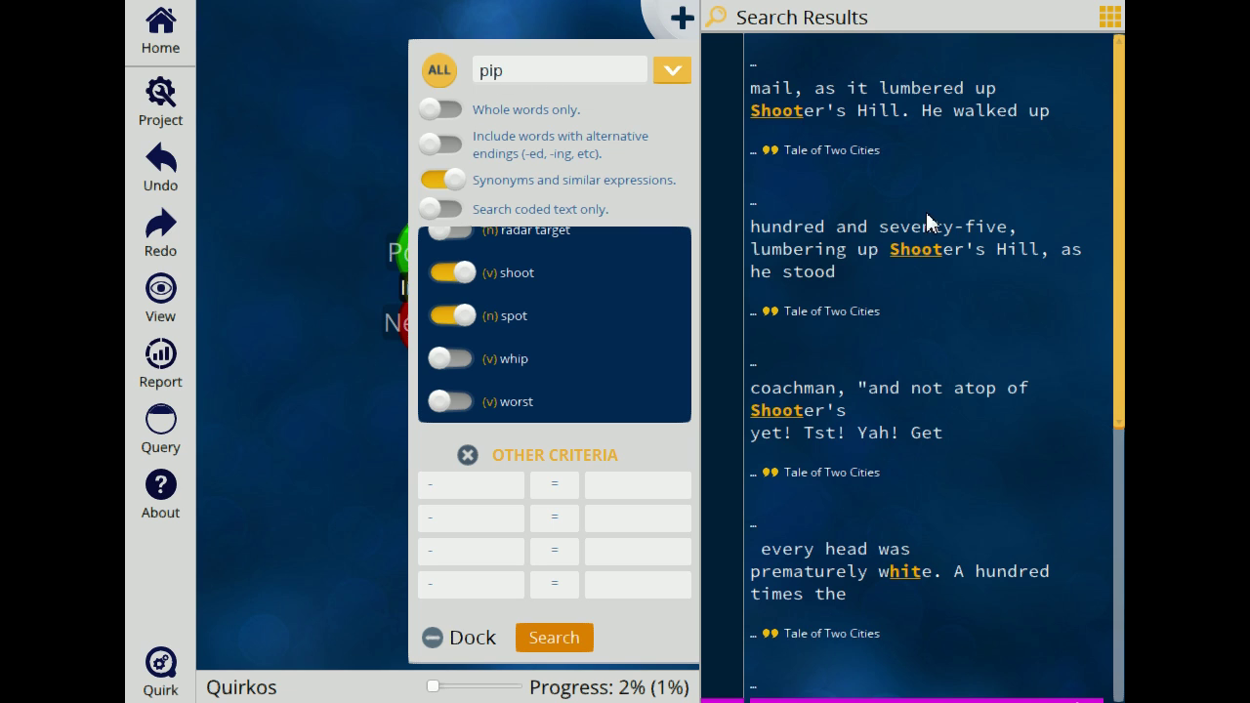
Step: Code the Shooter's Hill, coachman and 'beginning to cry' snippets to the Pip quirk
left_click(446, 644)
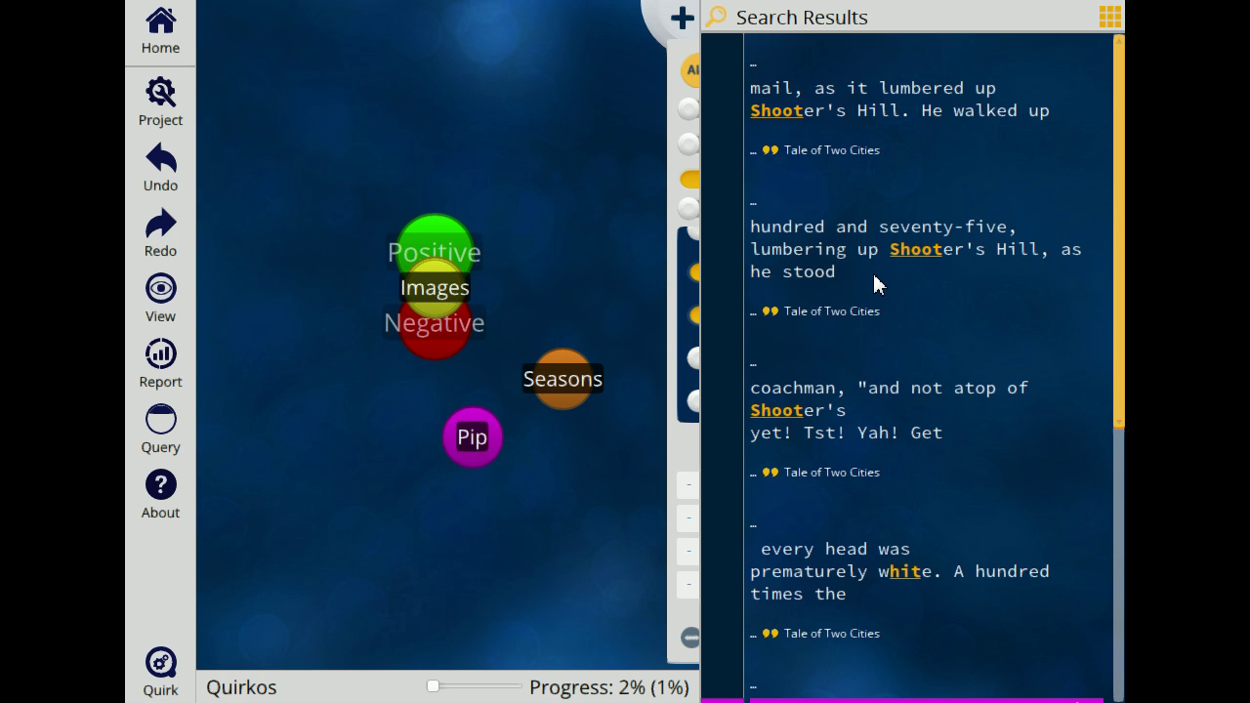
left_click_drag(847, 277, 750, 227)
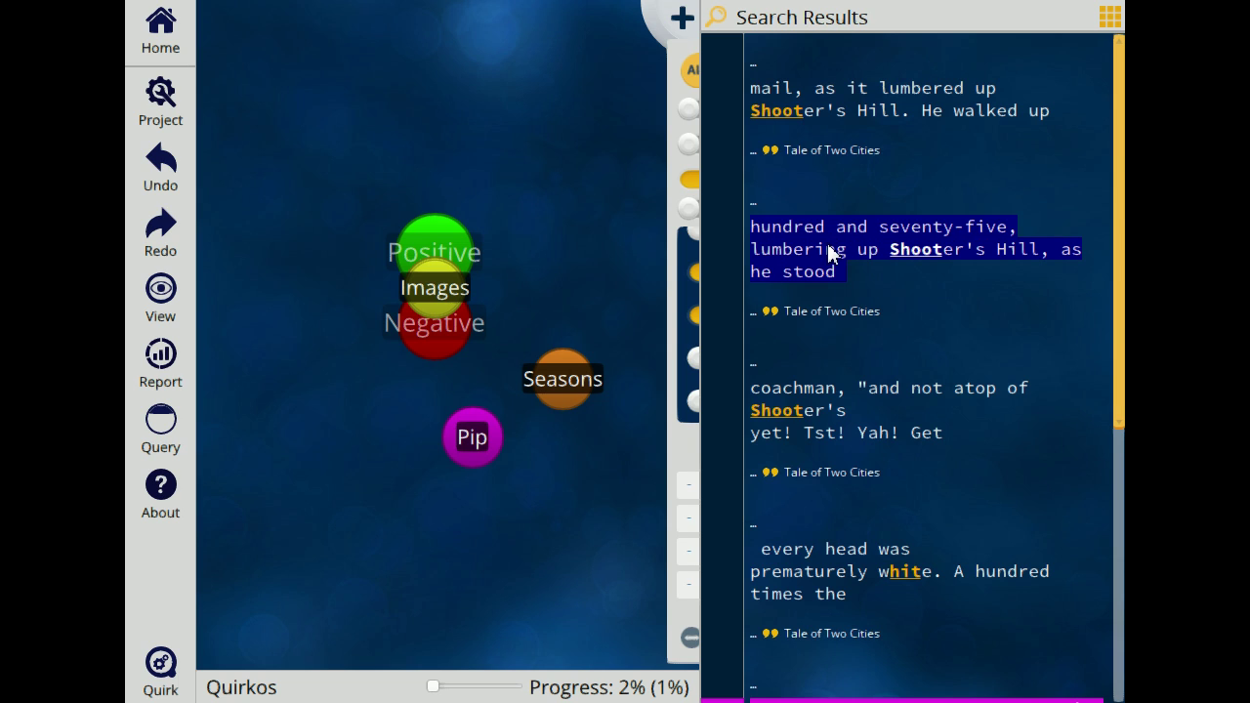
left_click_drag(835, 252, 464, 447)
left_click_drag(938, 429, 474, 446)
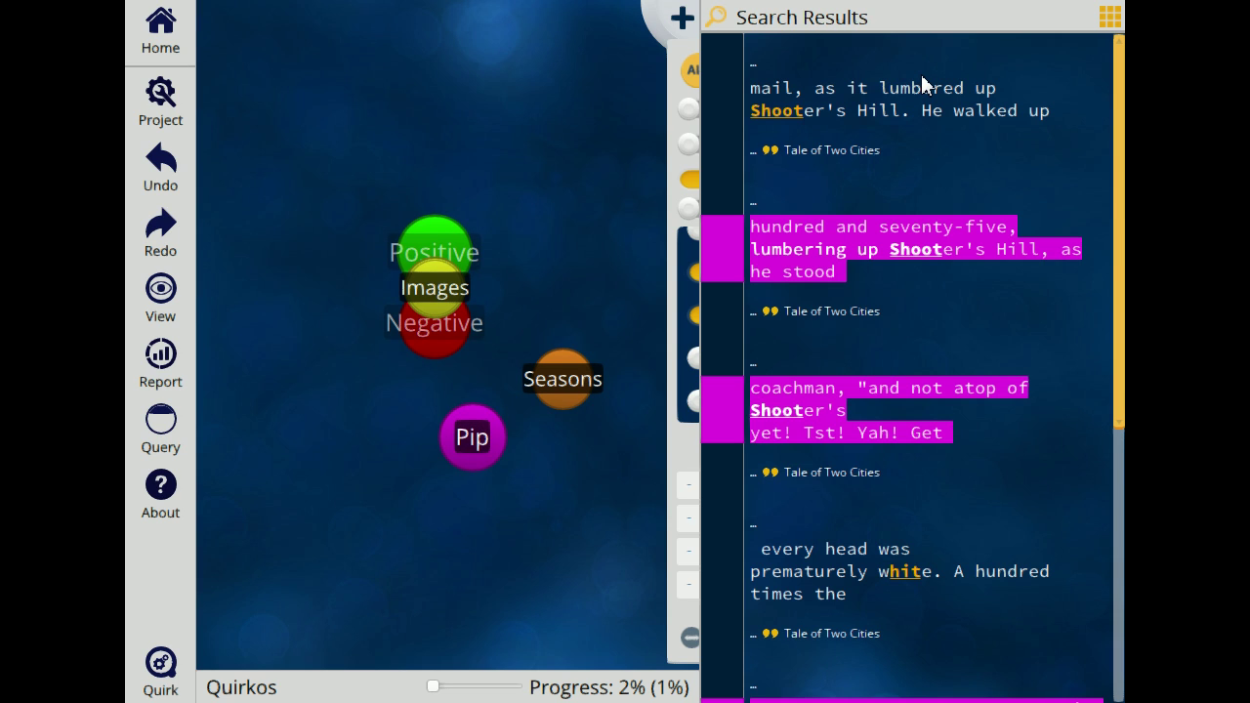
scroll(908, 195, "down", 5)
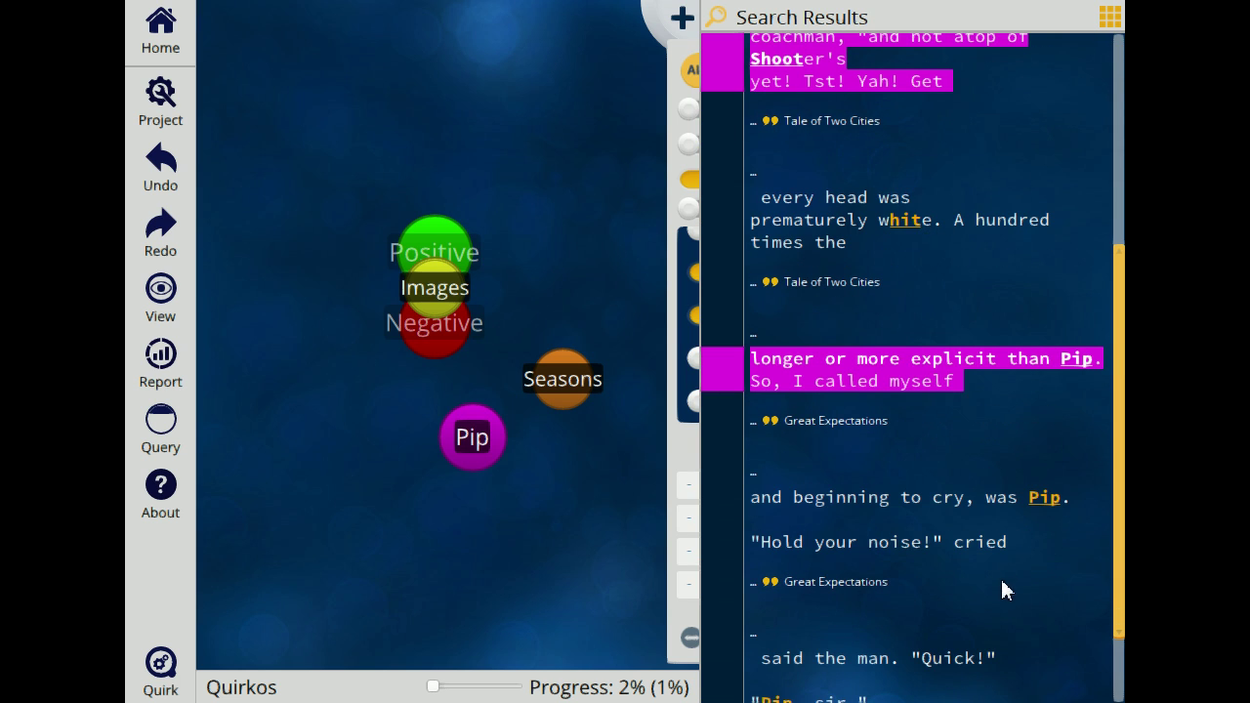
left_click_drag(1018, 547, 475, 438)
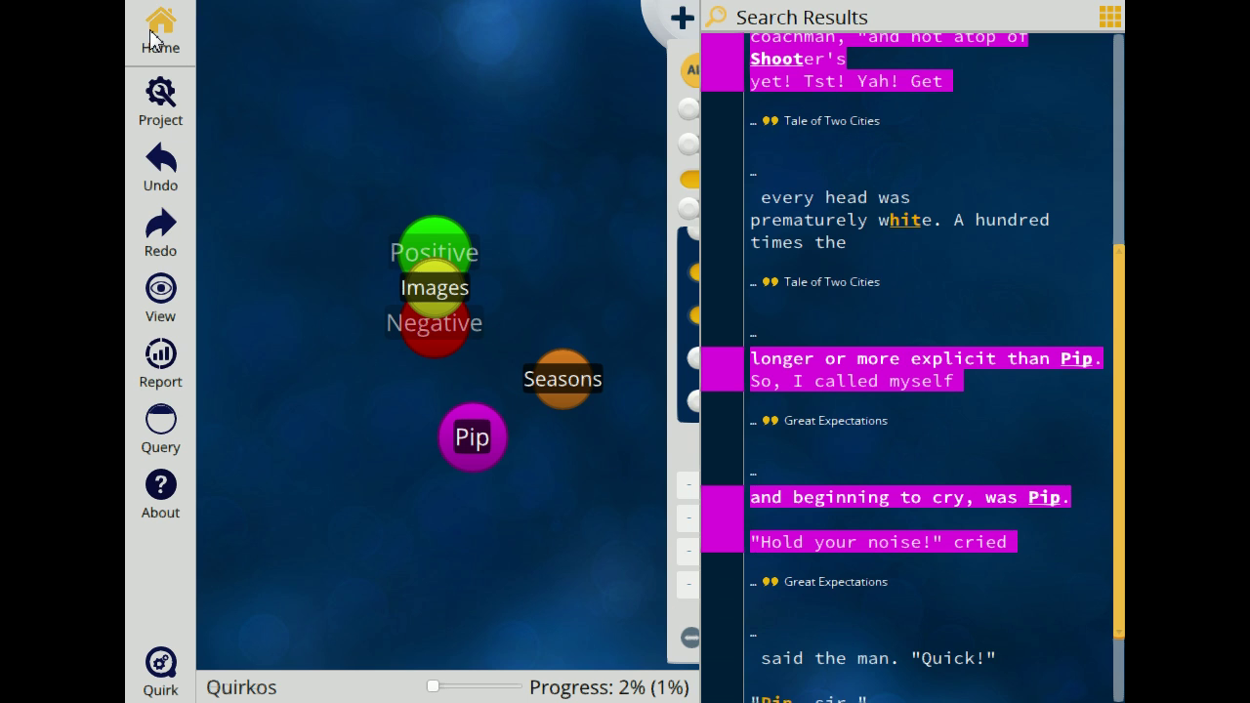
Step: Arrange the bubbles by number of quotes, then by title, then restore Default
left_click(160, 29)
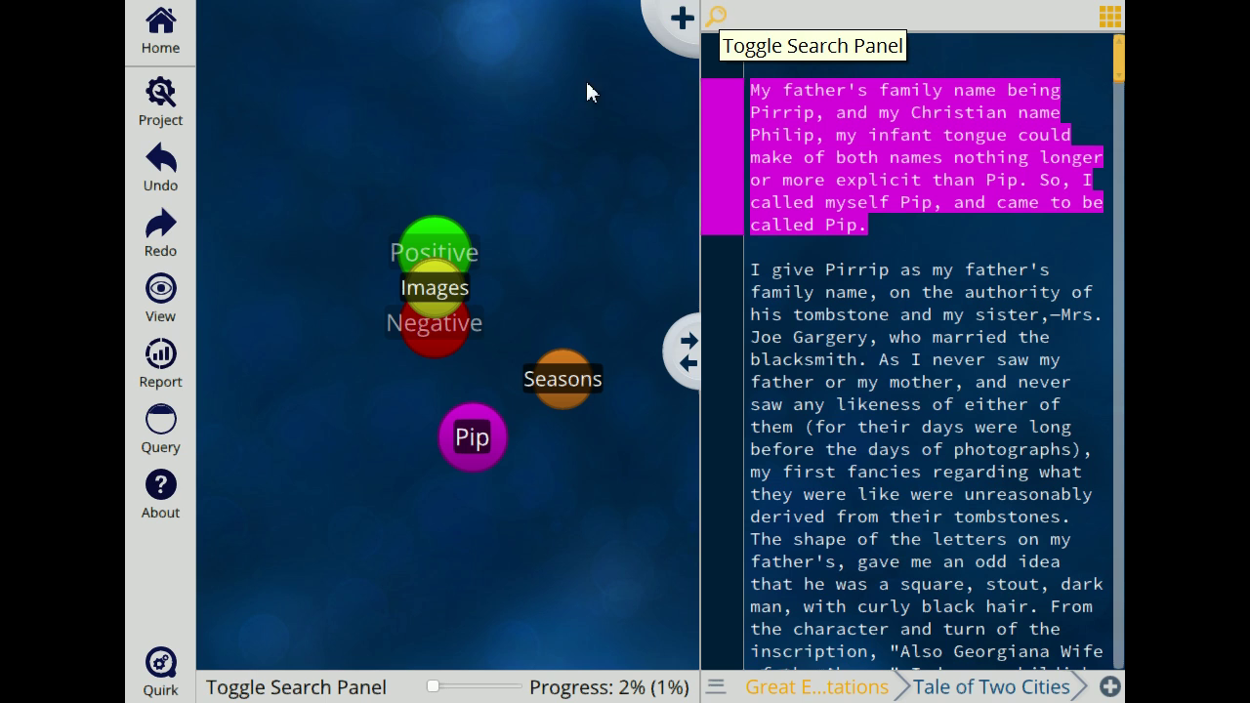
left_click(161, 293)
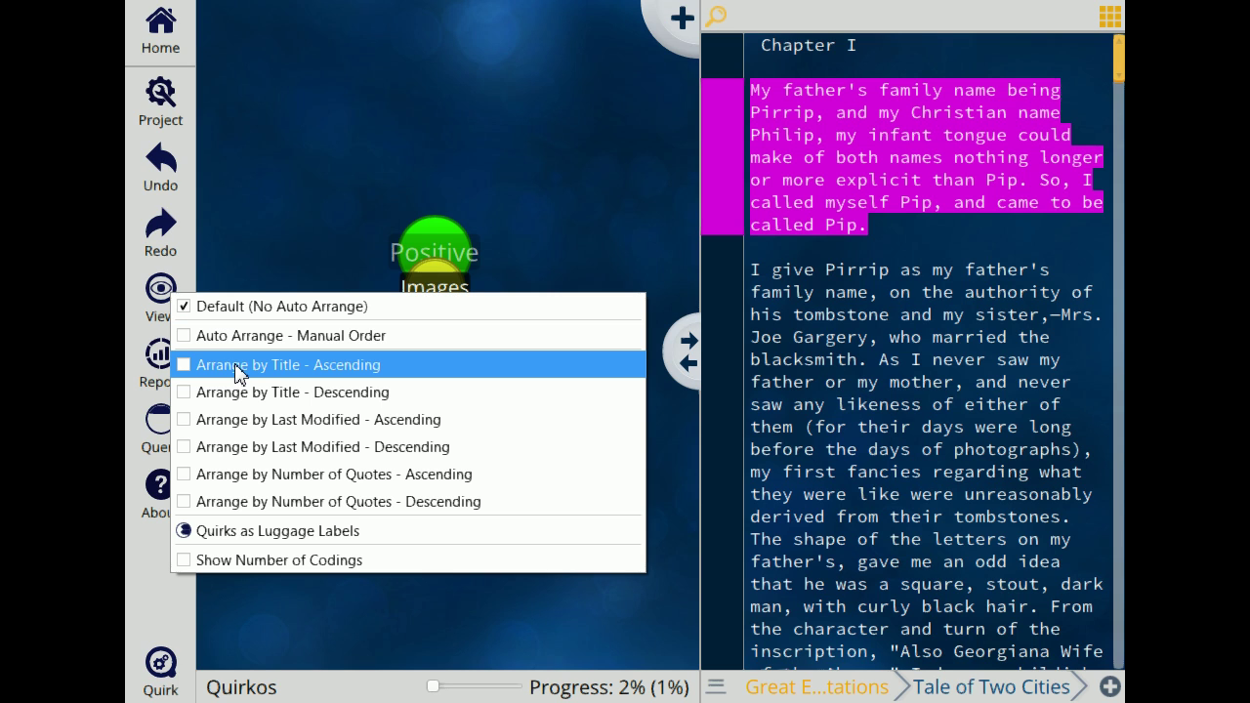
left_click(327, 476)
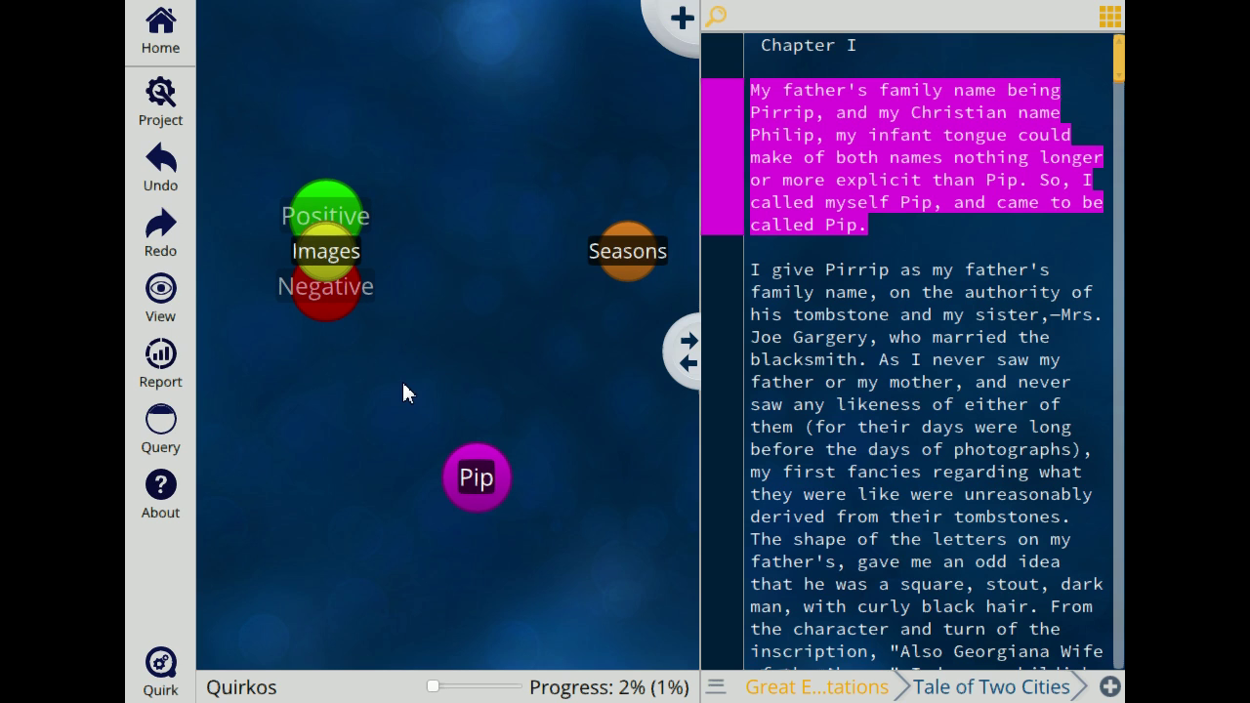
left_click(162, 293)
left_click(168, 297)
left_click(168, 297)
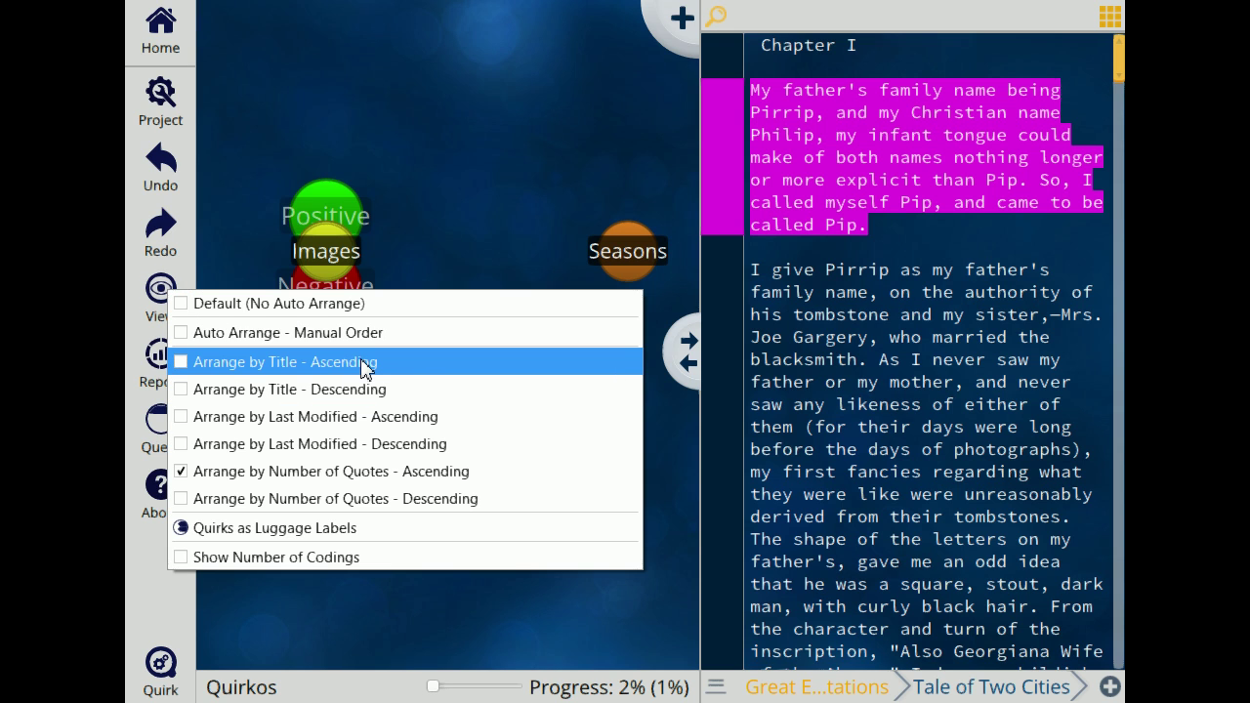
left_click(363, 363)
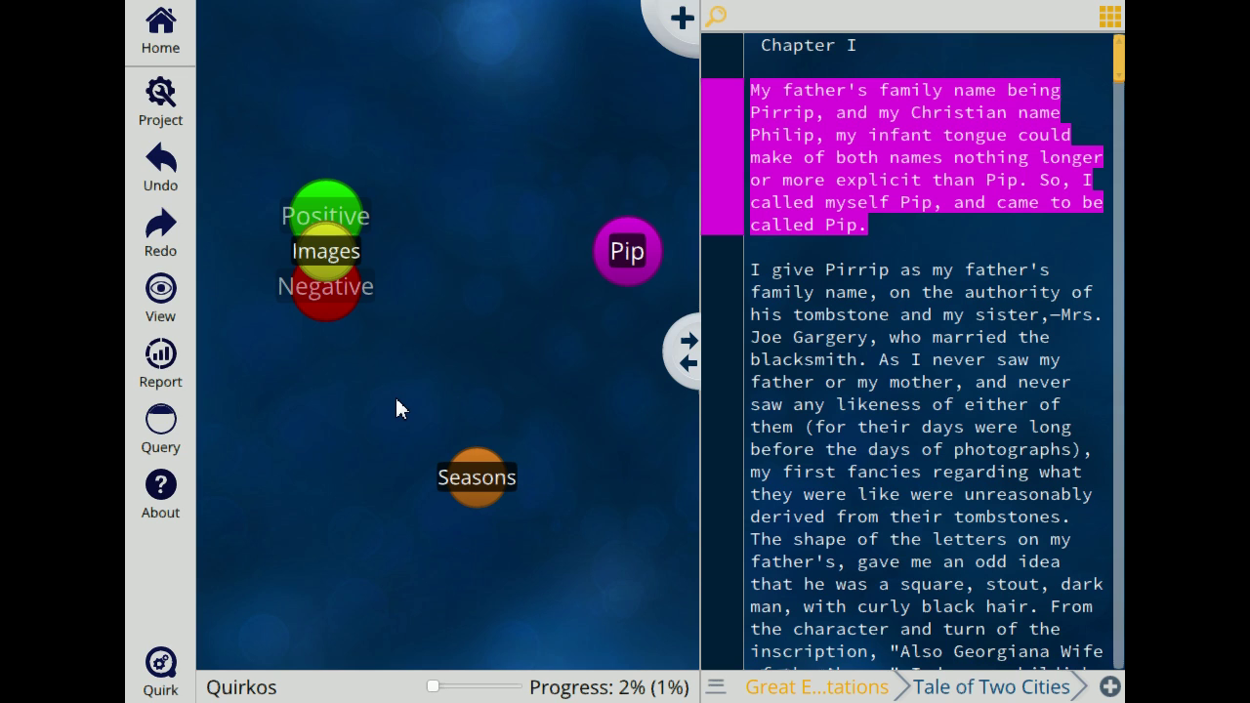
left_click(161, 297)
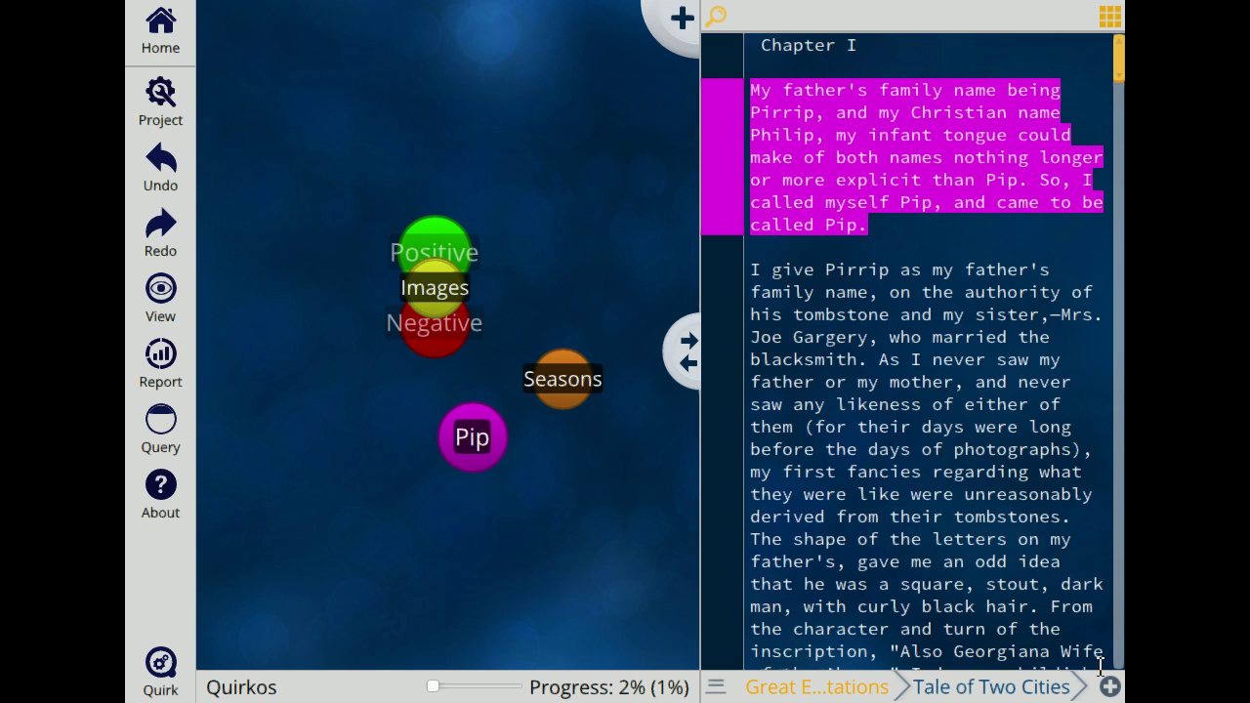
left_click(726, 690)
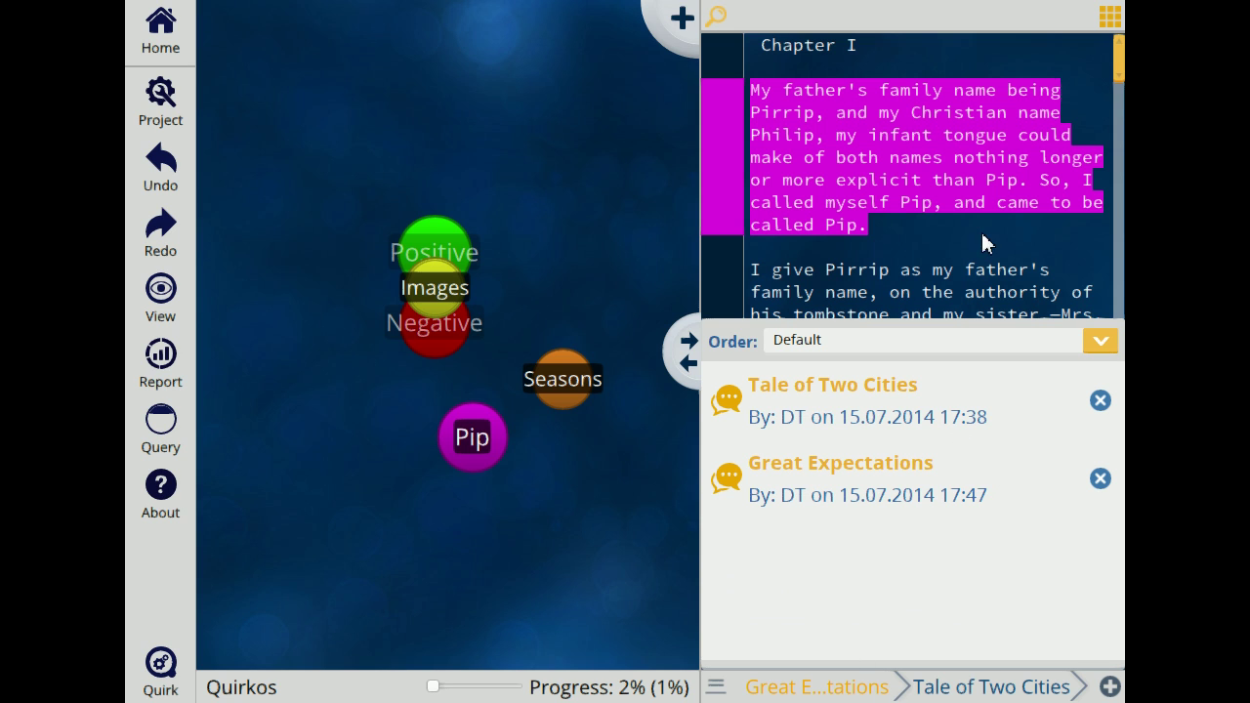
Step: Show the Tale of Two Cities source, and open then close the Project menu
left_click(932, 688)
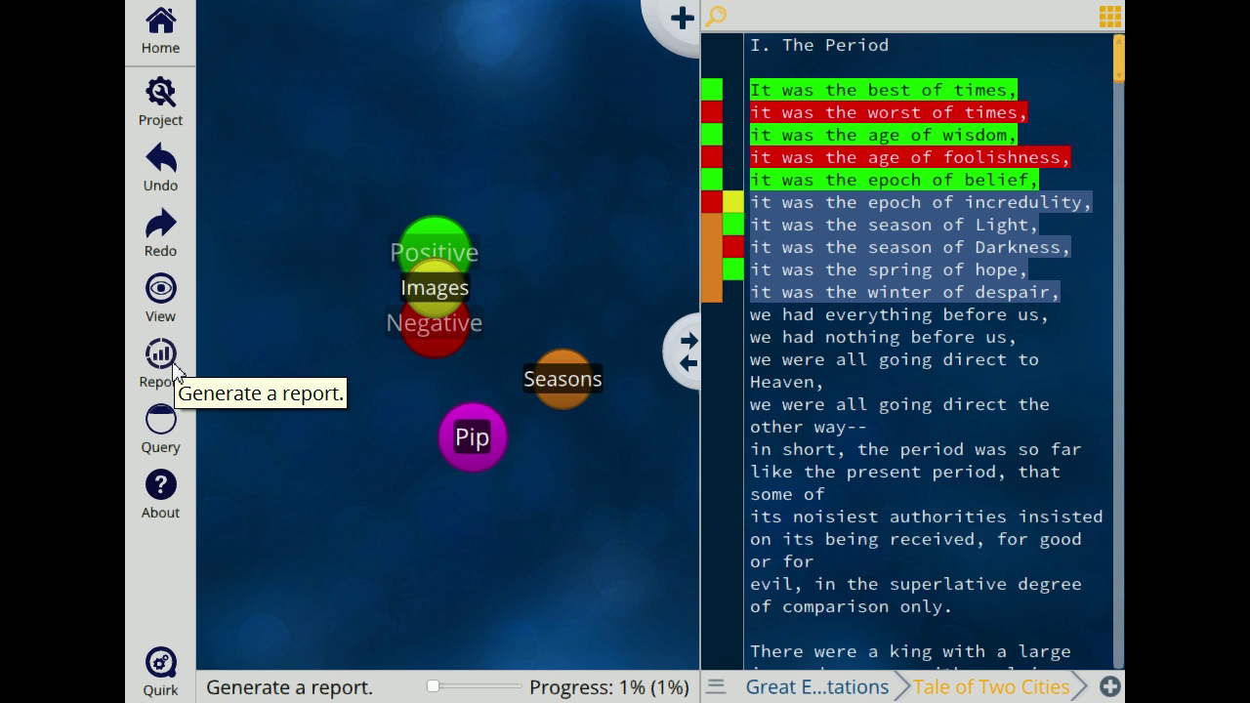
left_click(171, 122)
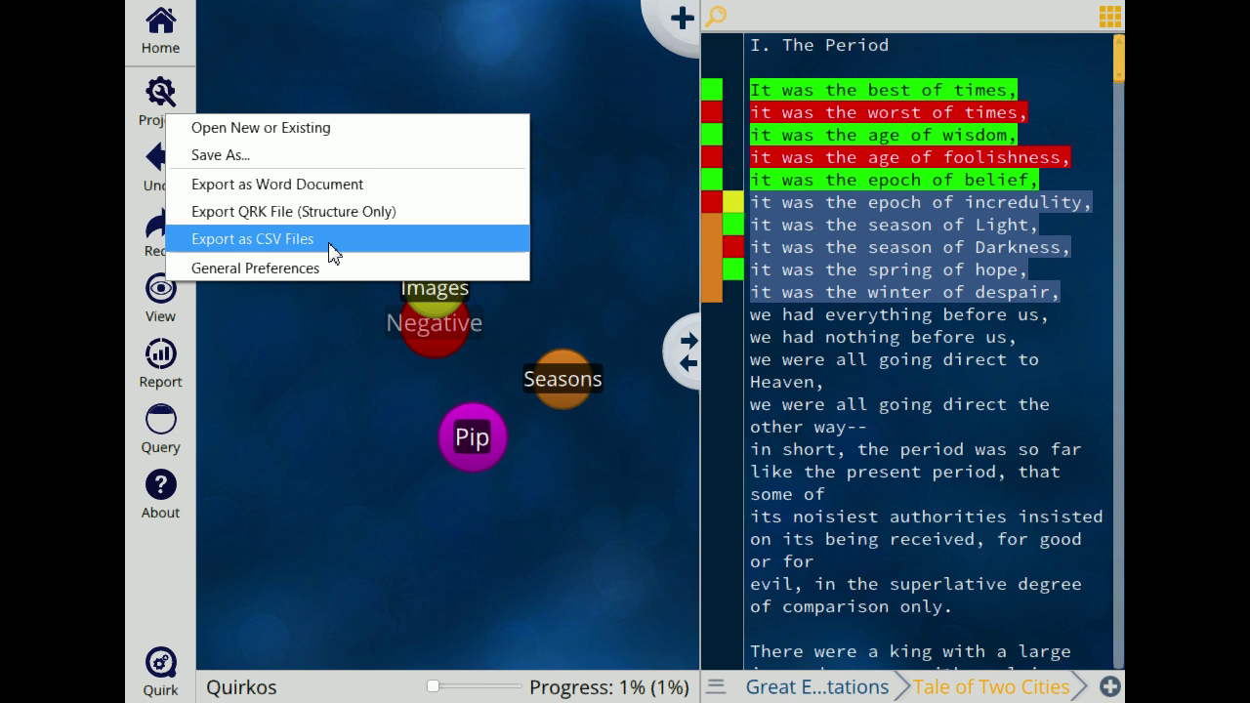
left_click(293, 289)
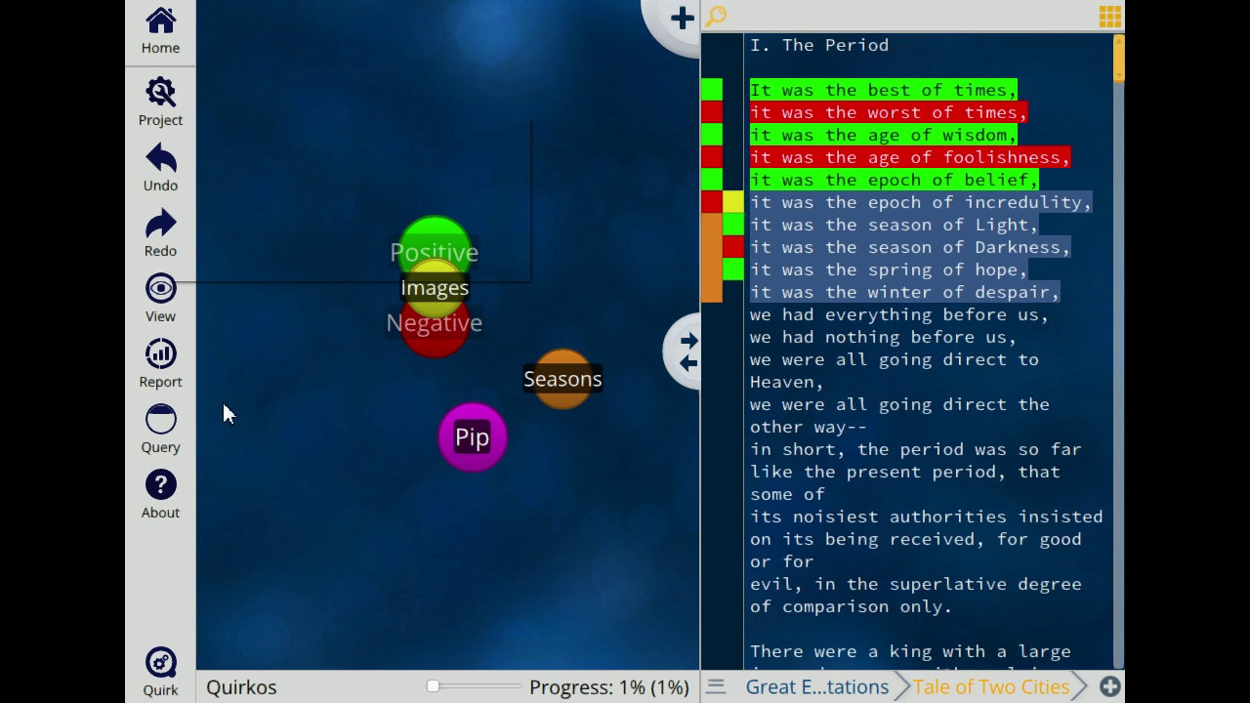
Step: Generate a Quirkos report into the Downloads folder
left_click(172, 379)
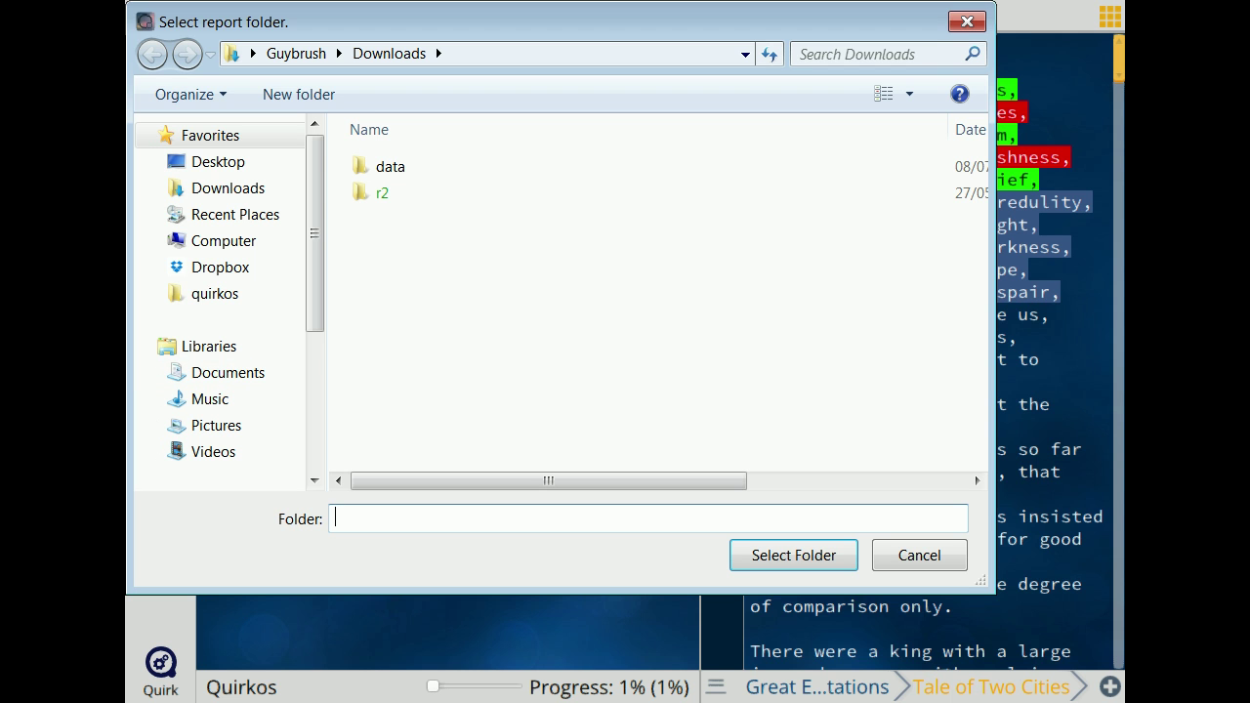
left_click(815, 553)
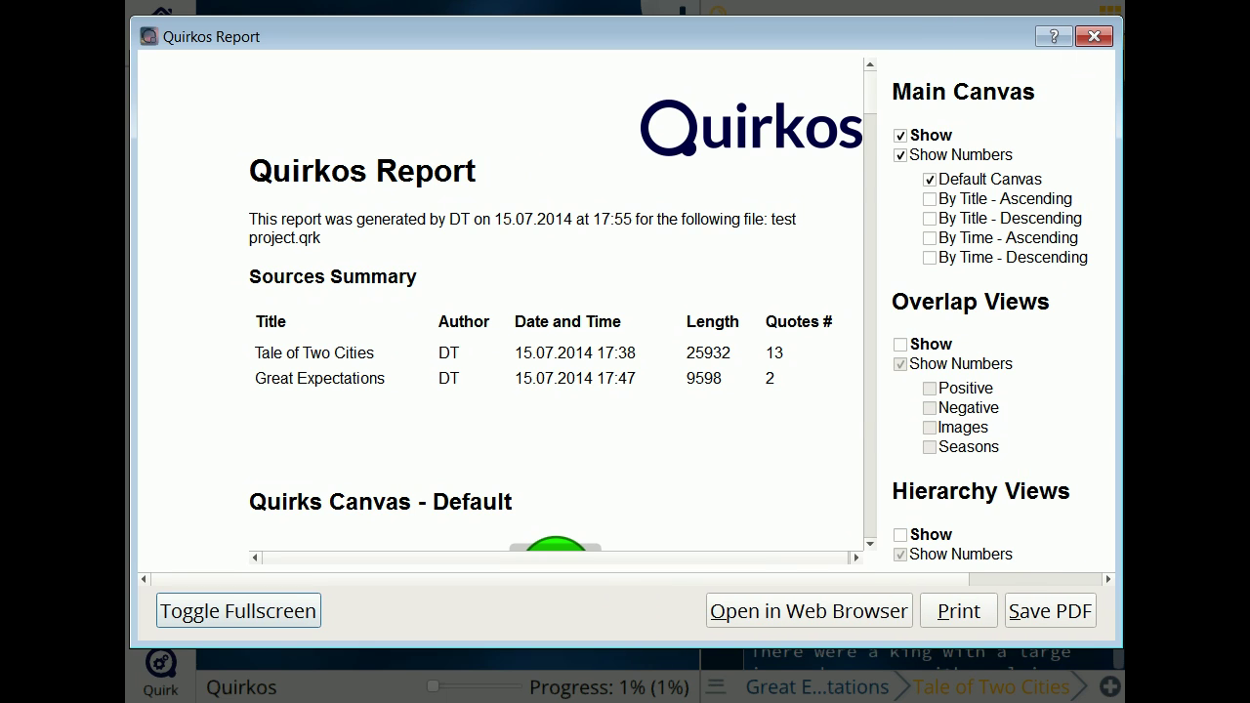
scroll(555, 320, "down", 10)
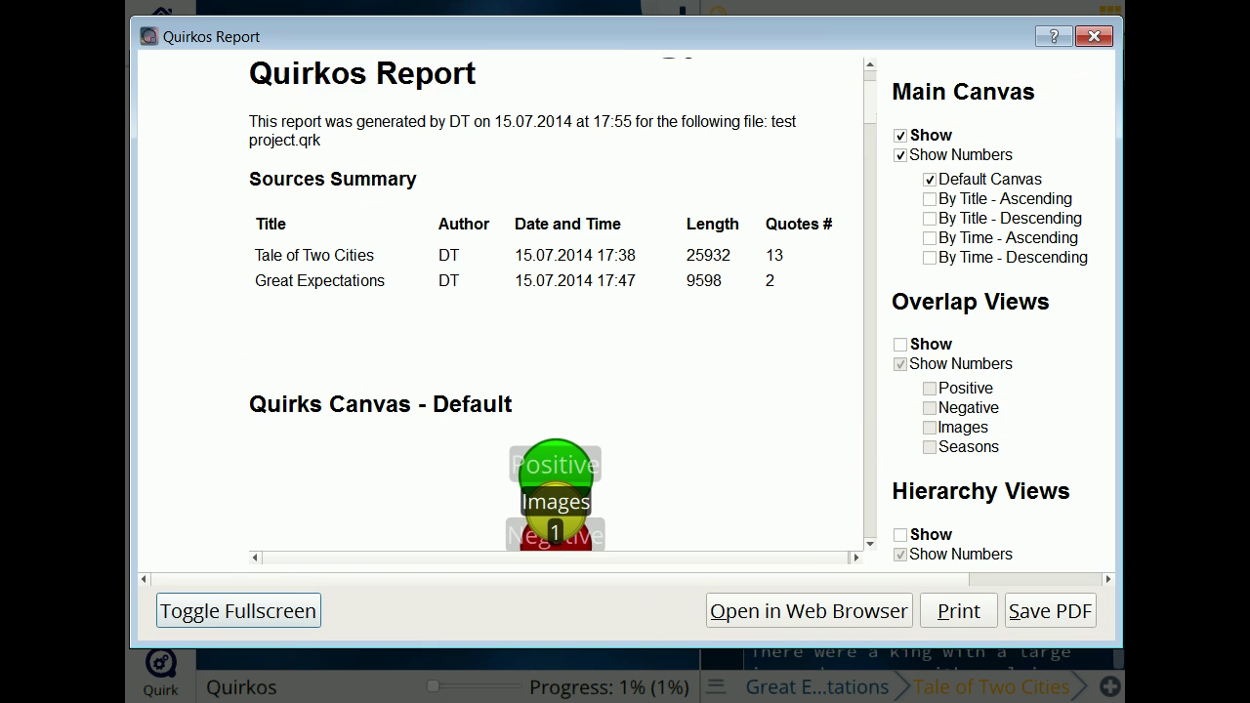
scroll(556, 321, "down", 20)
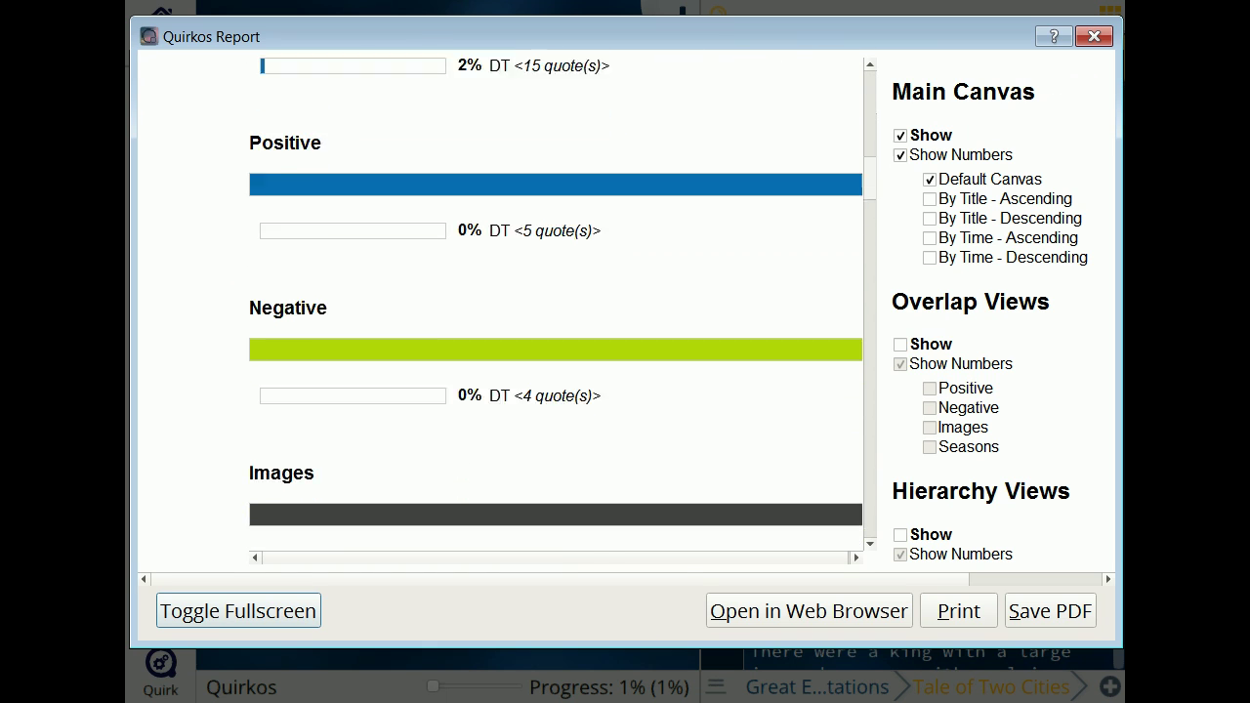
scroll(555, 320, "down", 7)
scroll(555, 320, "up", 3)
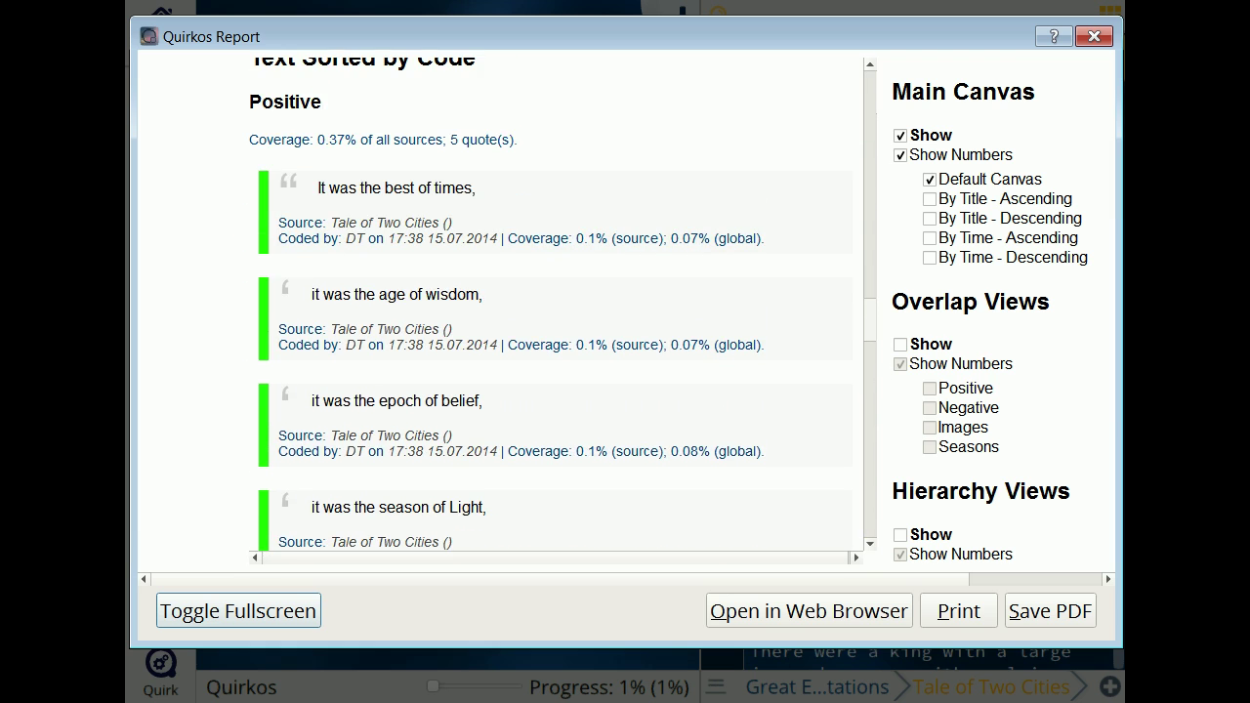
scroll(556, 320, "up", 1)
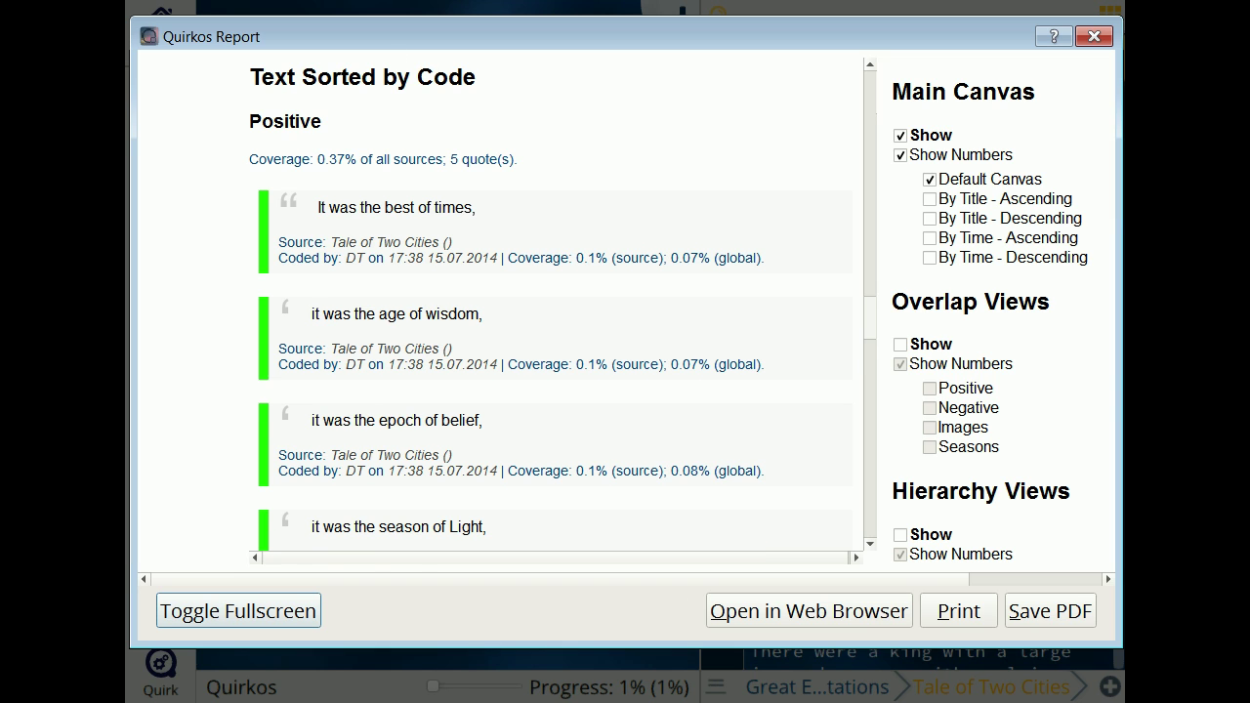
scroll(555, 320, "down", 10)
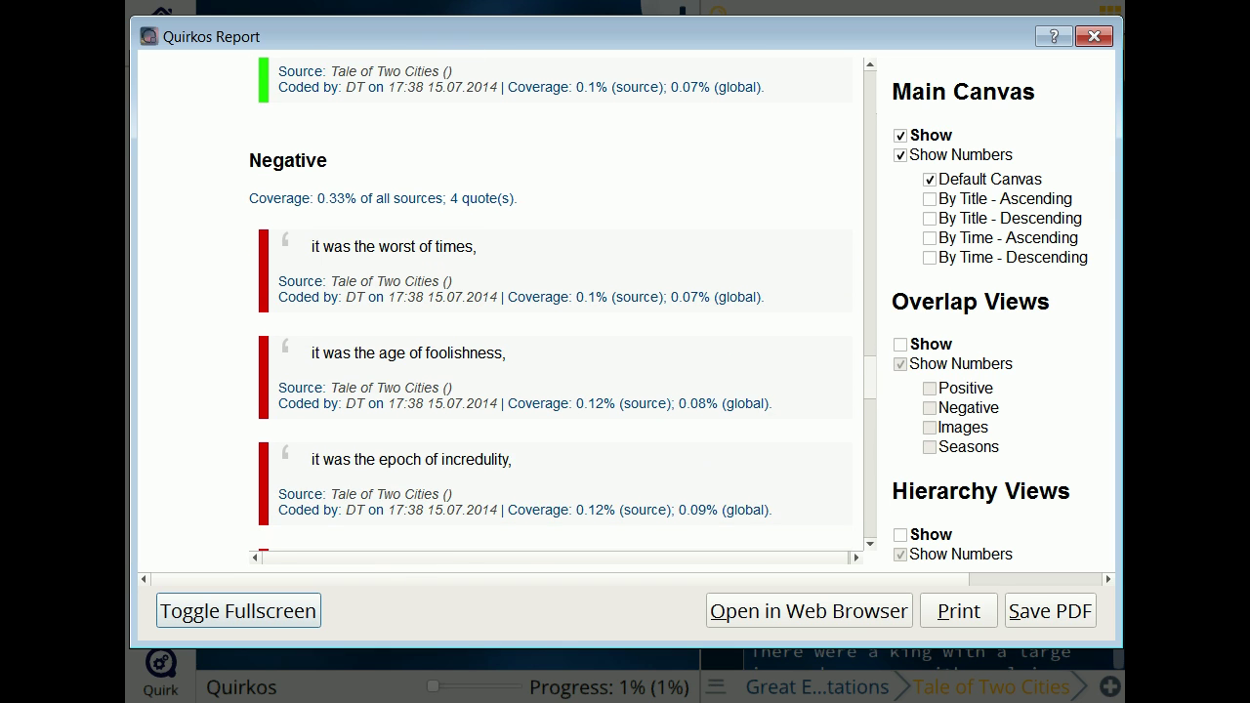
scroll(556, 321, "down", 10)
scroll(556, 320, "down", 10)
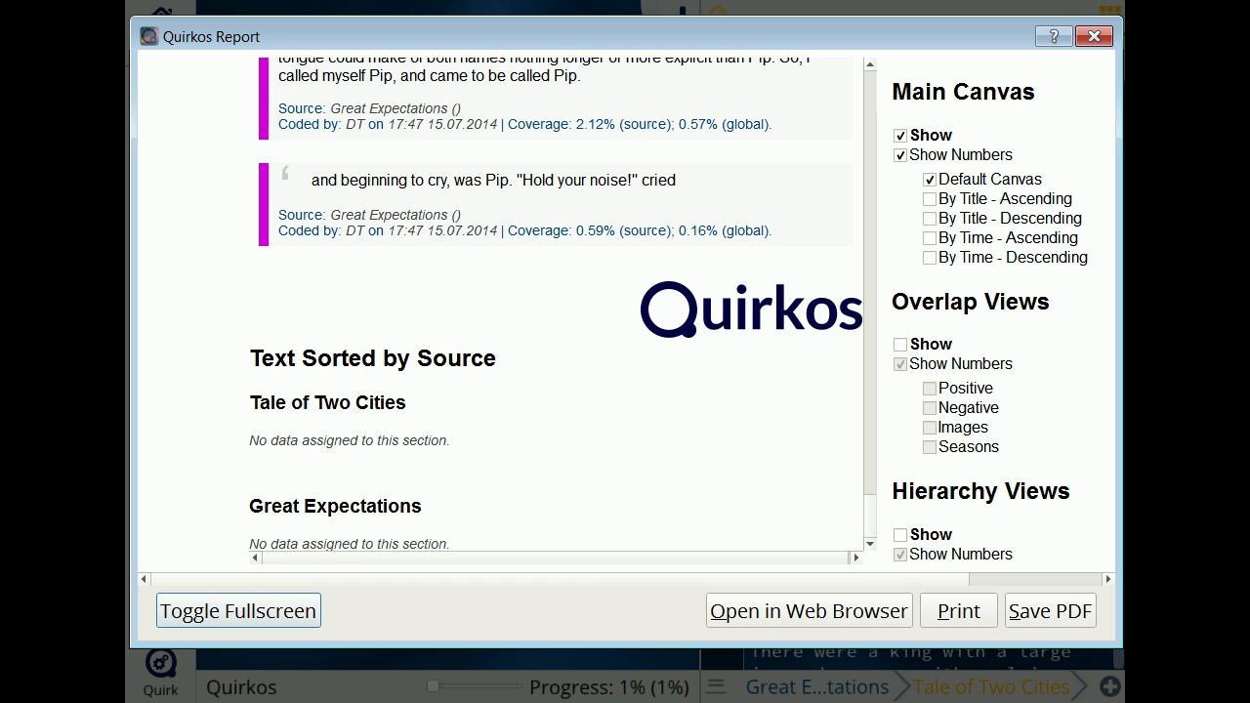
scroll(1001, 312, "down", 6)
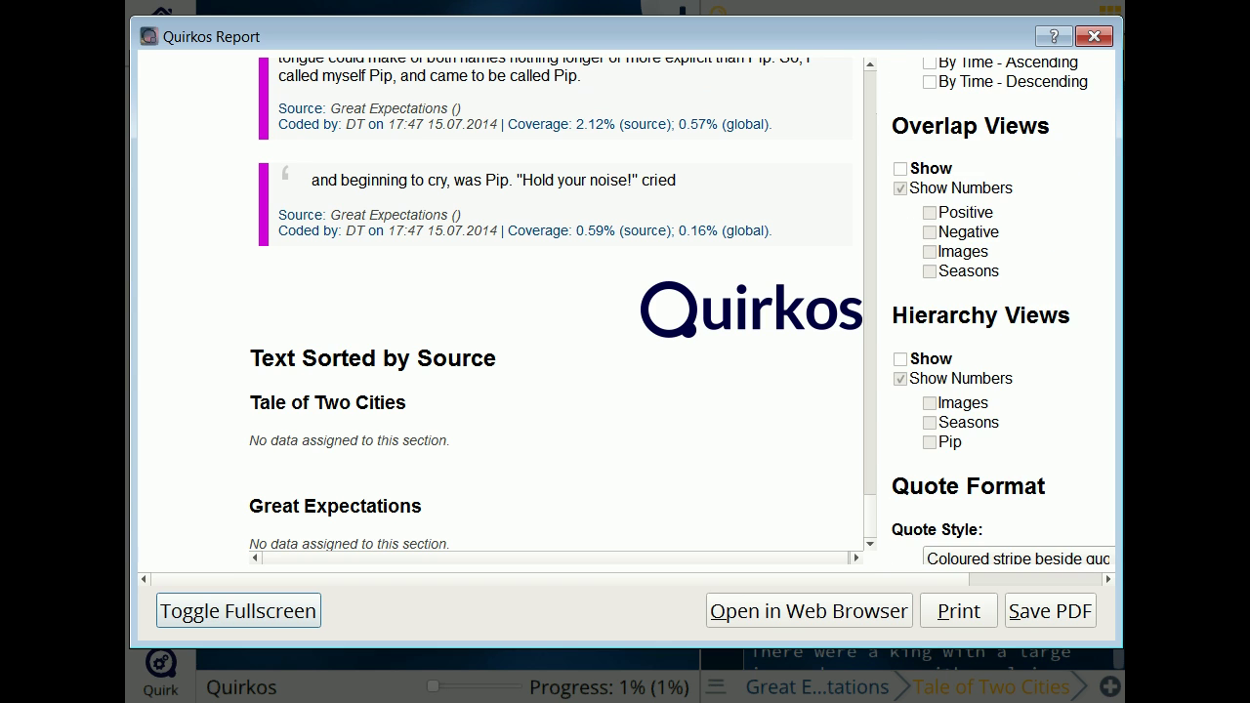
scroll(1003, 305, "down", 7)
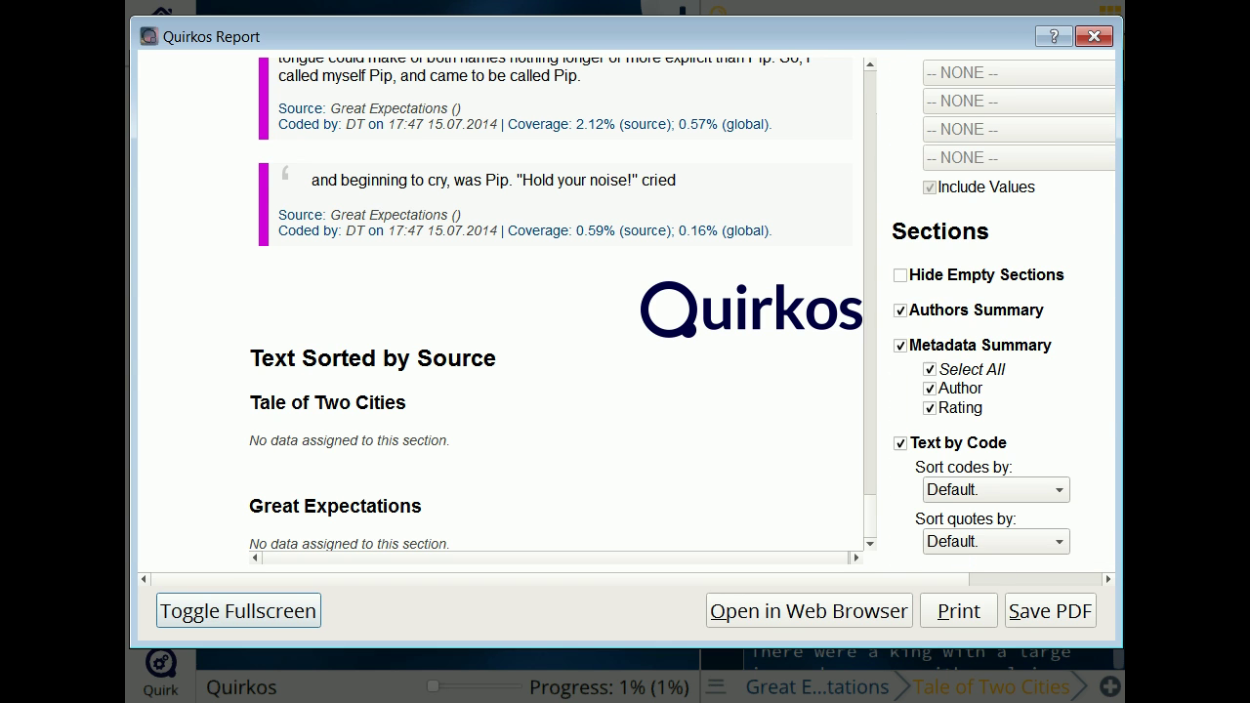
Step: Sort sources by Author (ASC), hide empty sections, and include Author metadata with quotes
left_click(996, 518)
left_click(976, 544)
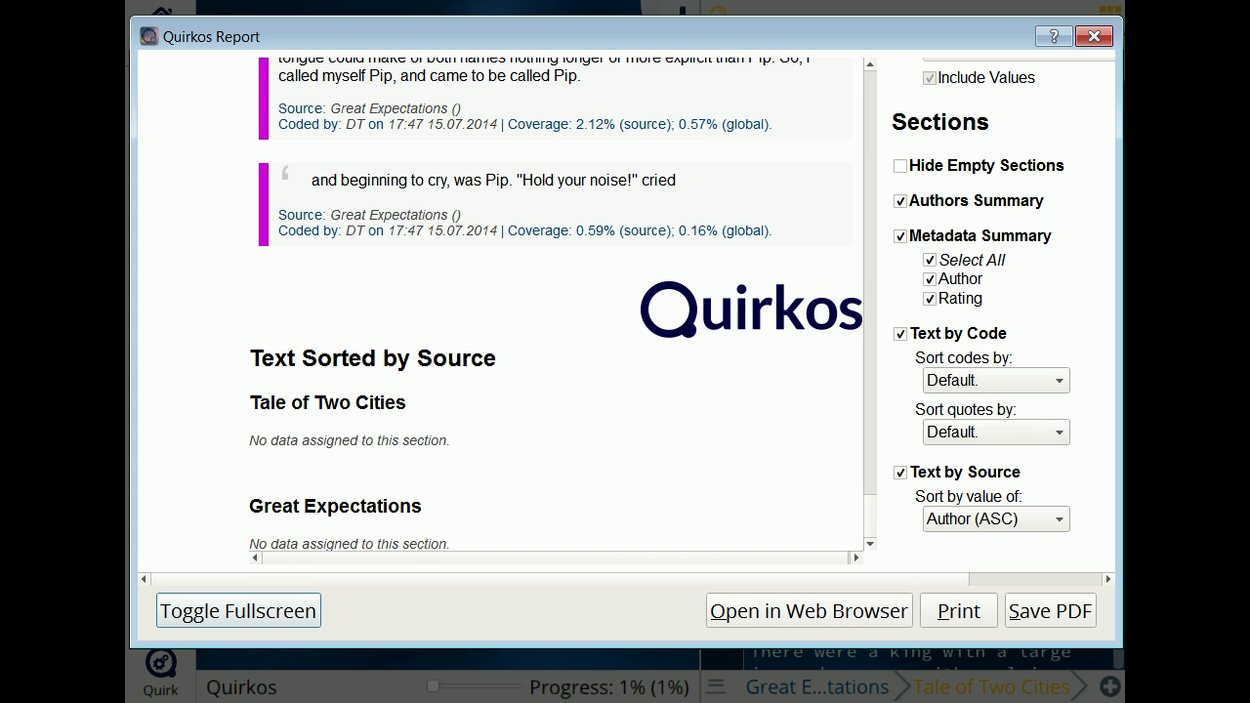
scroll(1001, 312, "up", 3)
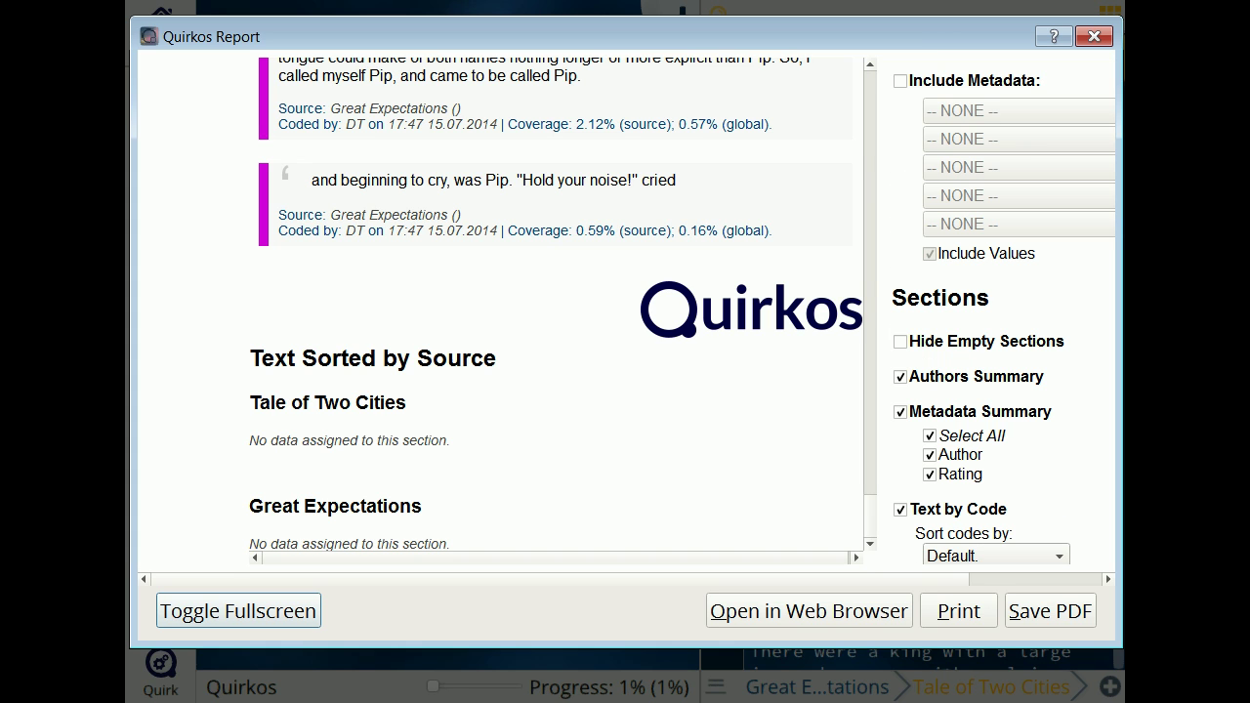
left_click(899, 341)
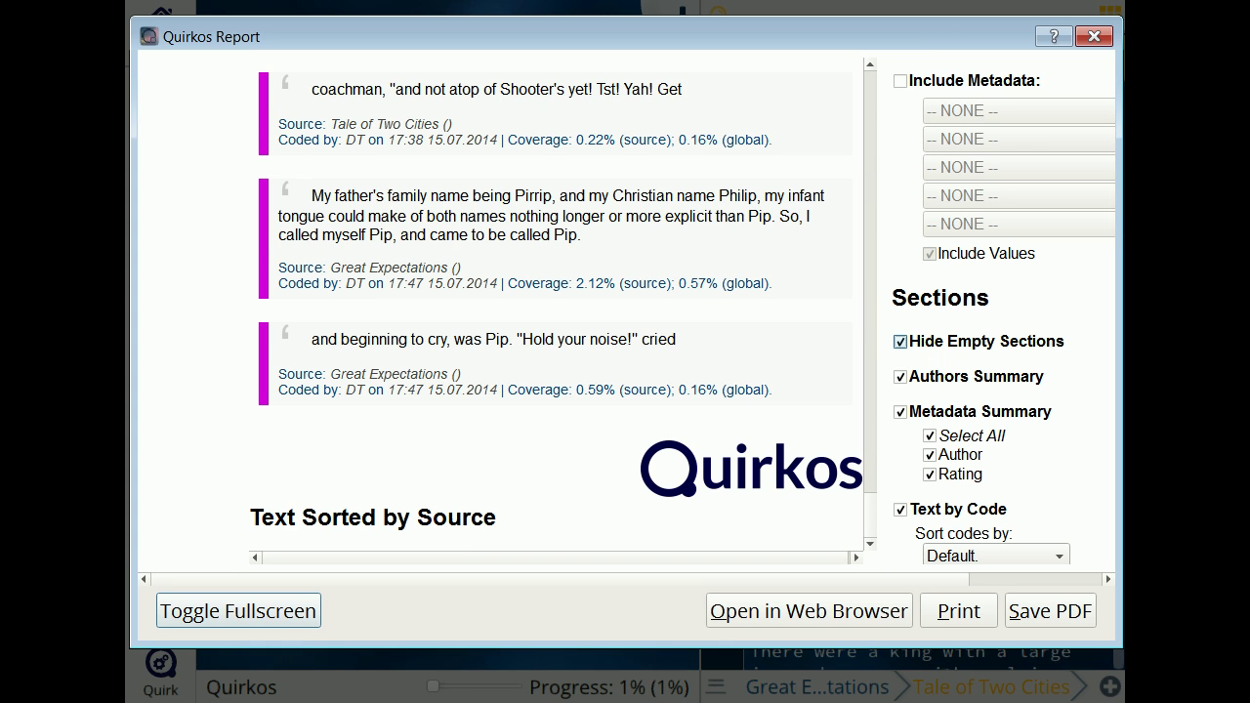
scroll(1001, 312, "up", 4)
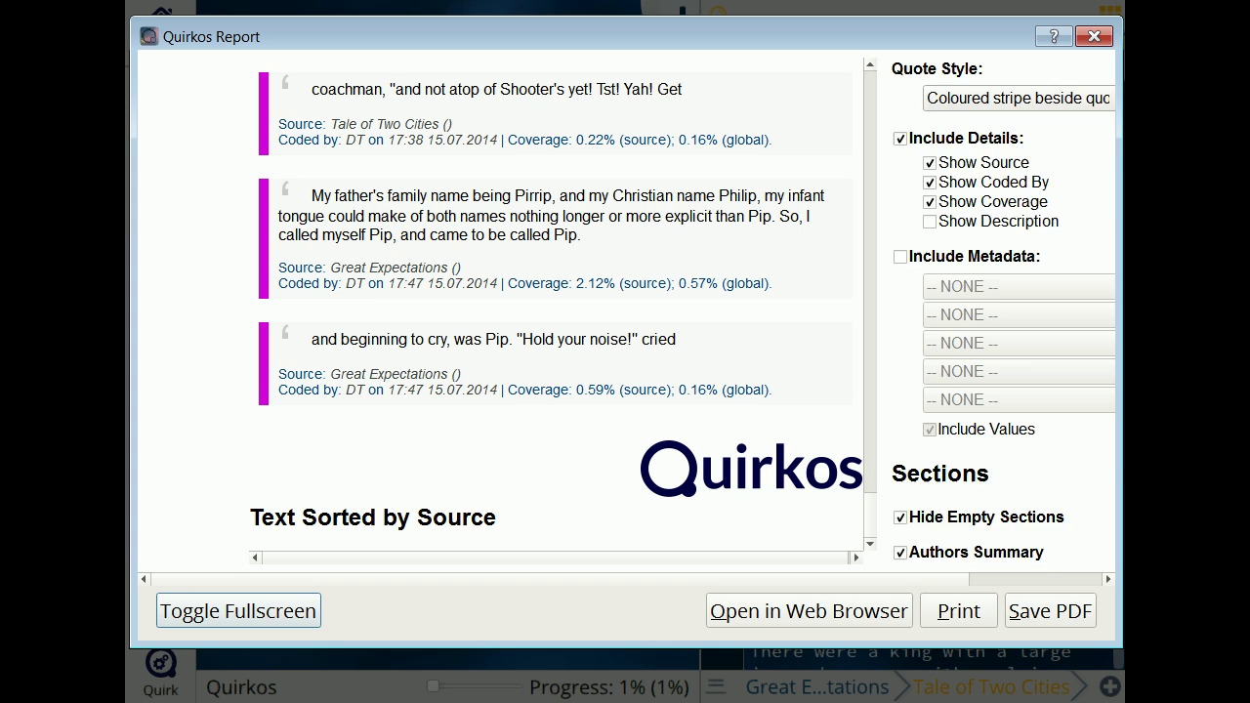
left_click(899, 314)
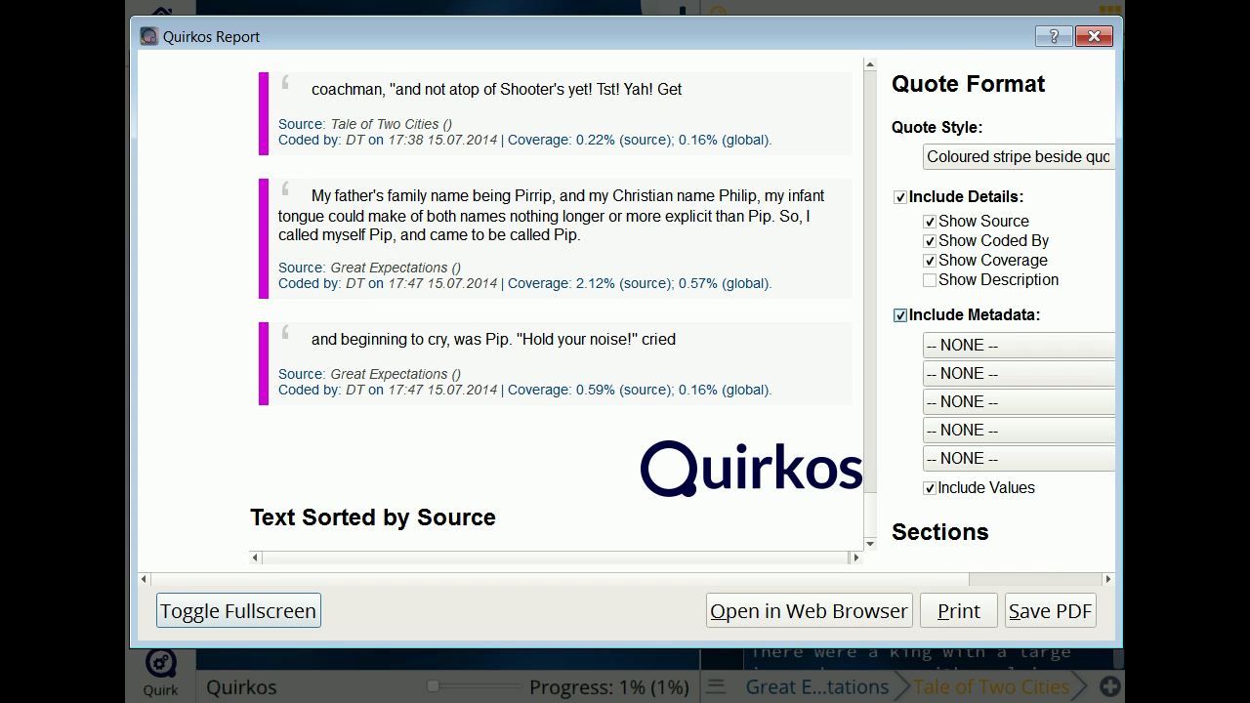
left_click(1016, 345)
left_click(952, 368)
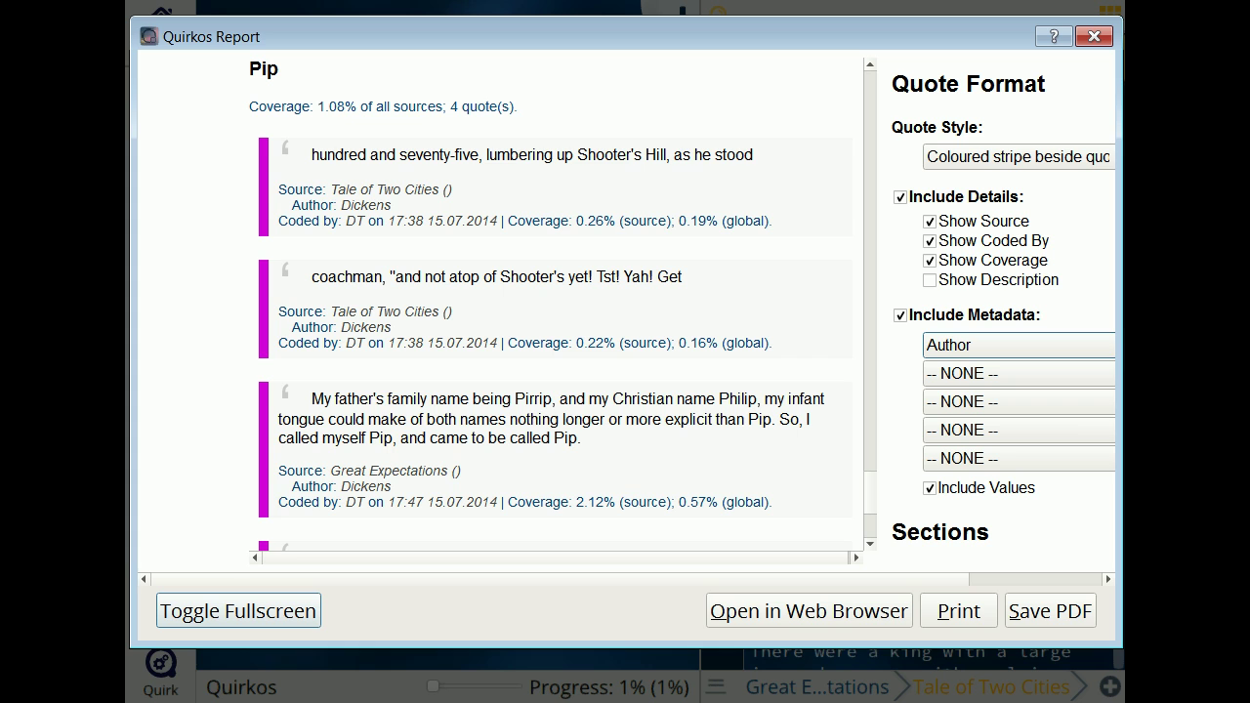
Step: Add hierarchy views and a canvas view sorted By Title - Ascending to the report
scroll(1000, 312, "up", 8)
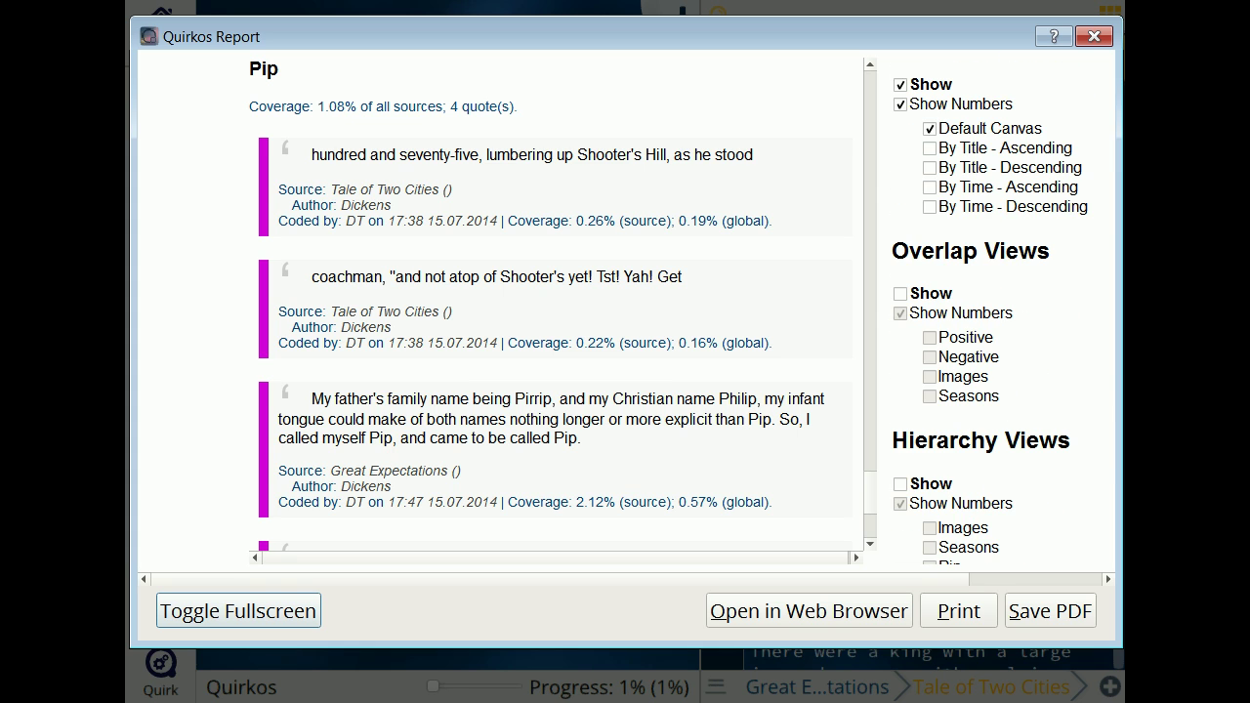
scroll(1000, 313, "up", 1)
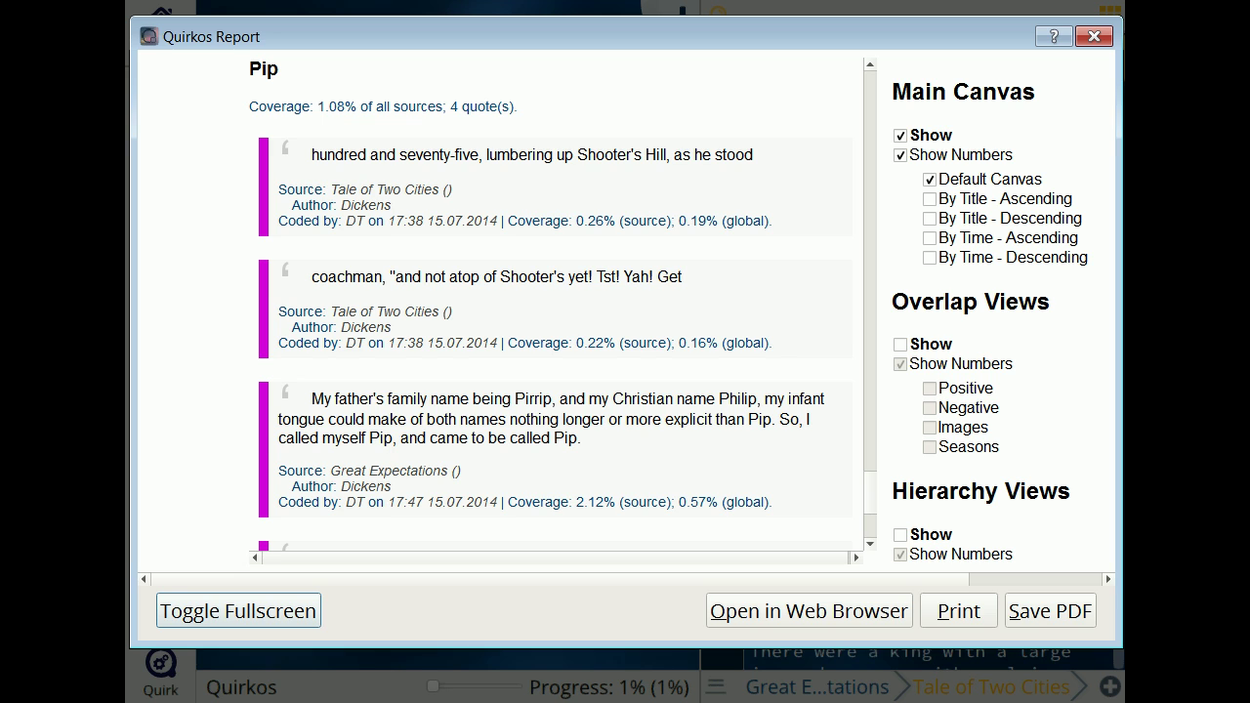
left_click(899, 536)
scroll(556, 303, "up", 15)
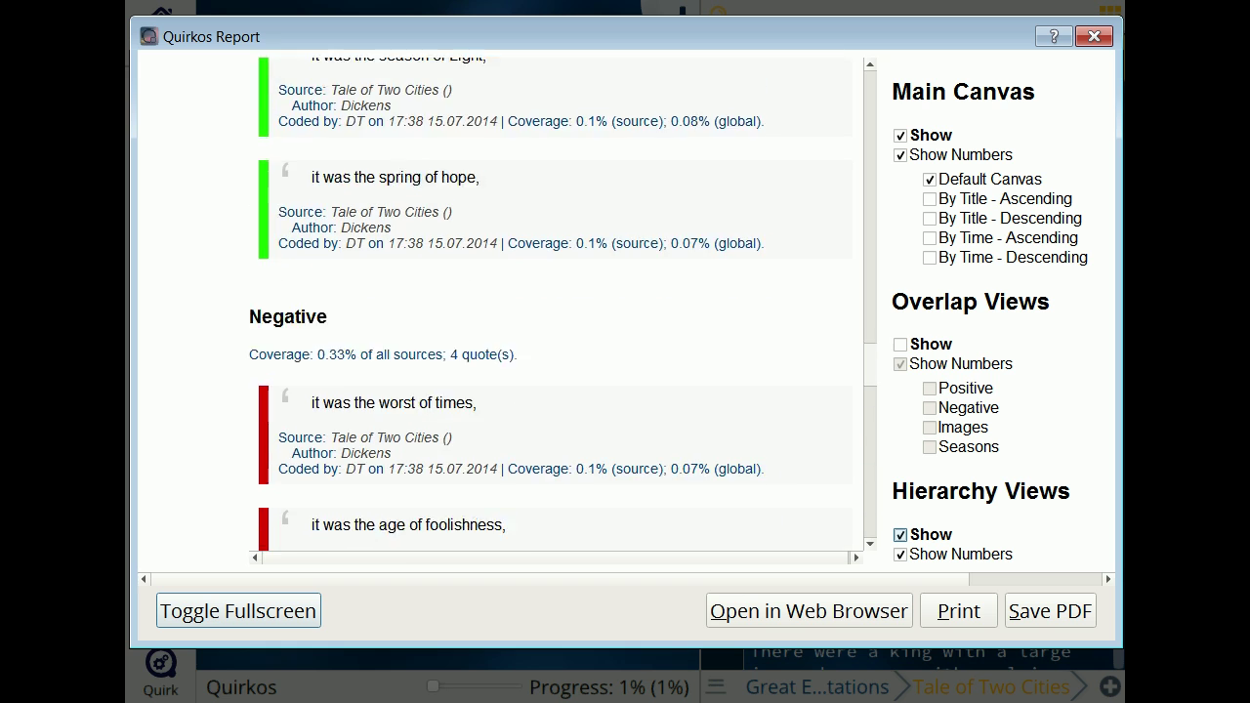
scroll(556, 302, "up", 8)
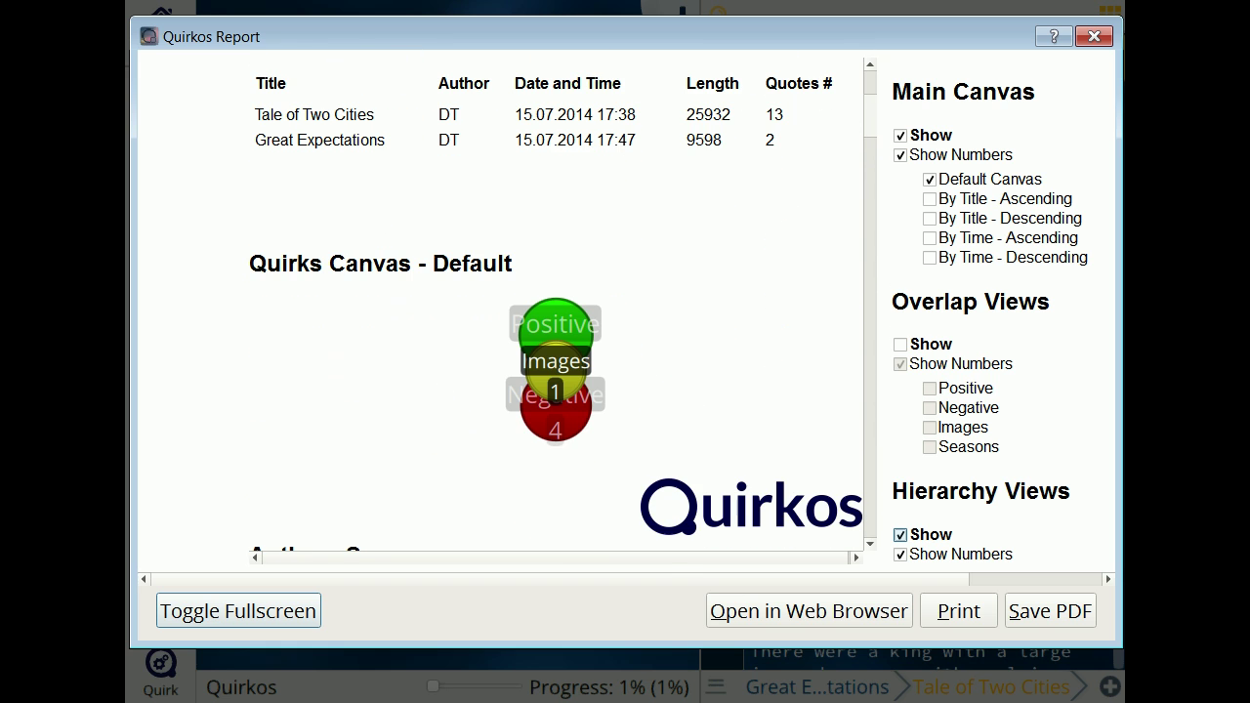
scroll(556, 303, "up", 1)
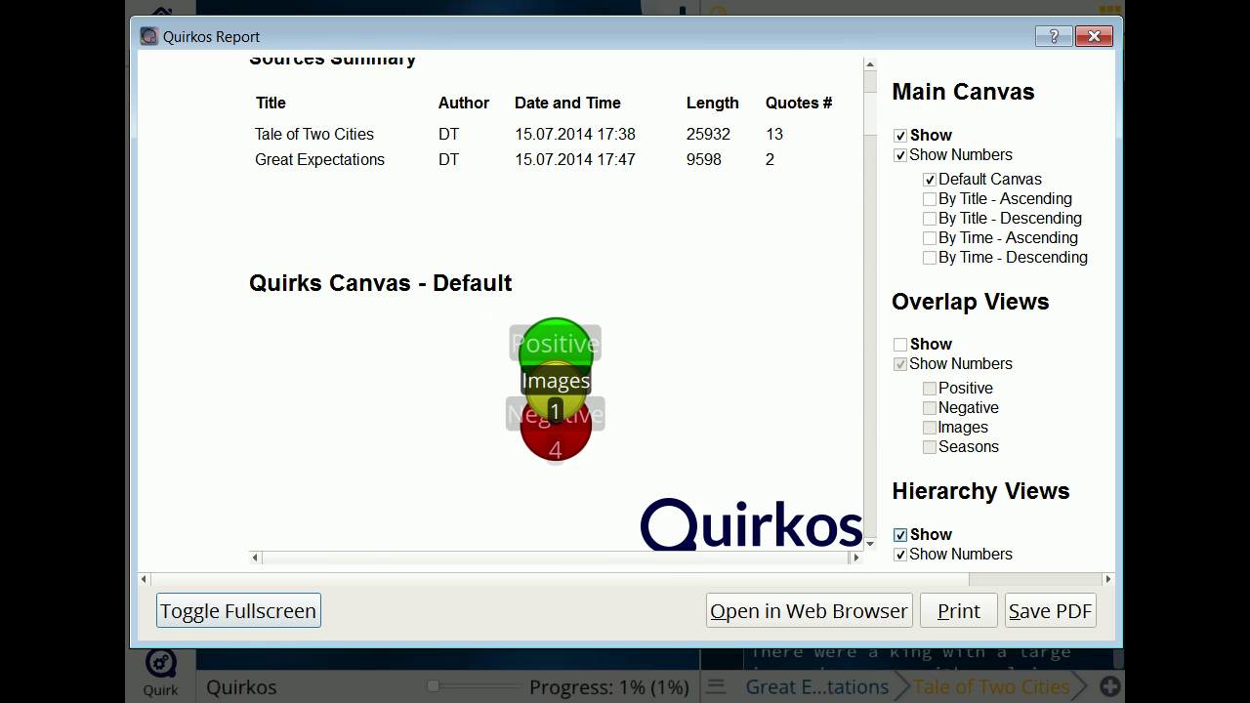
left_click(928, 198)
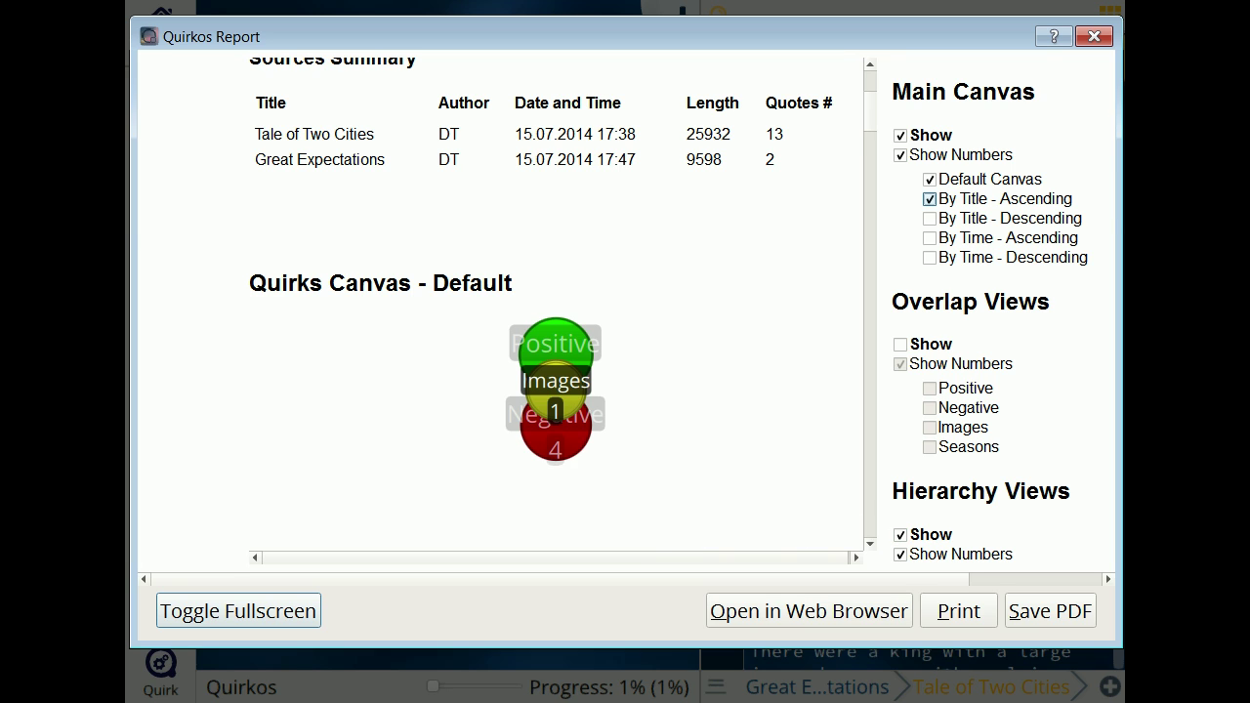
scroll(556, 302, "down", 5)
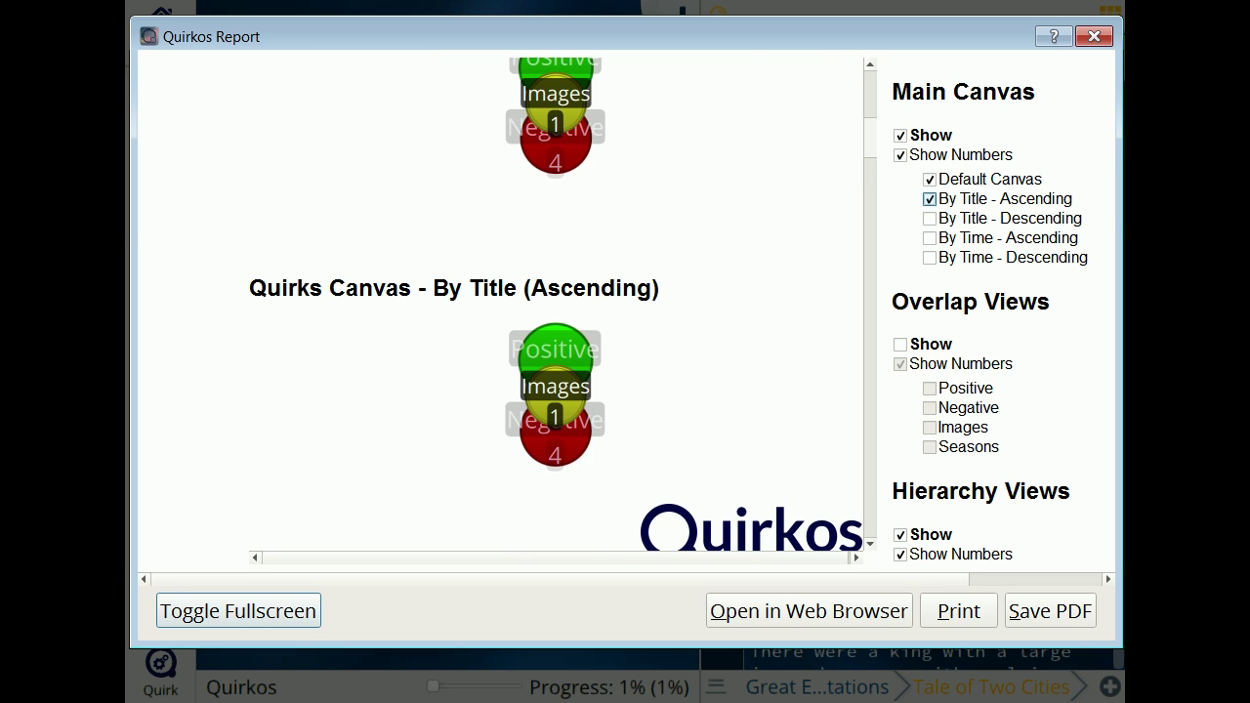
scroll(556, 303, "up", 10)
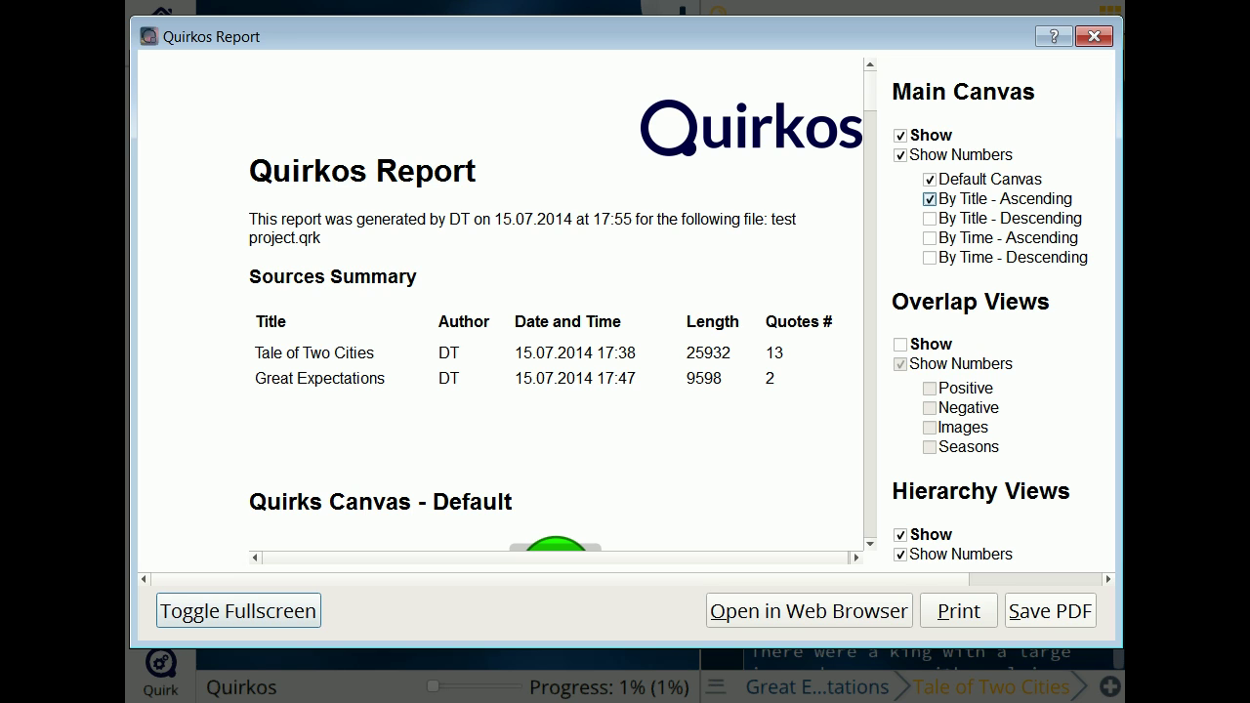
key("alt+s")
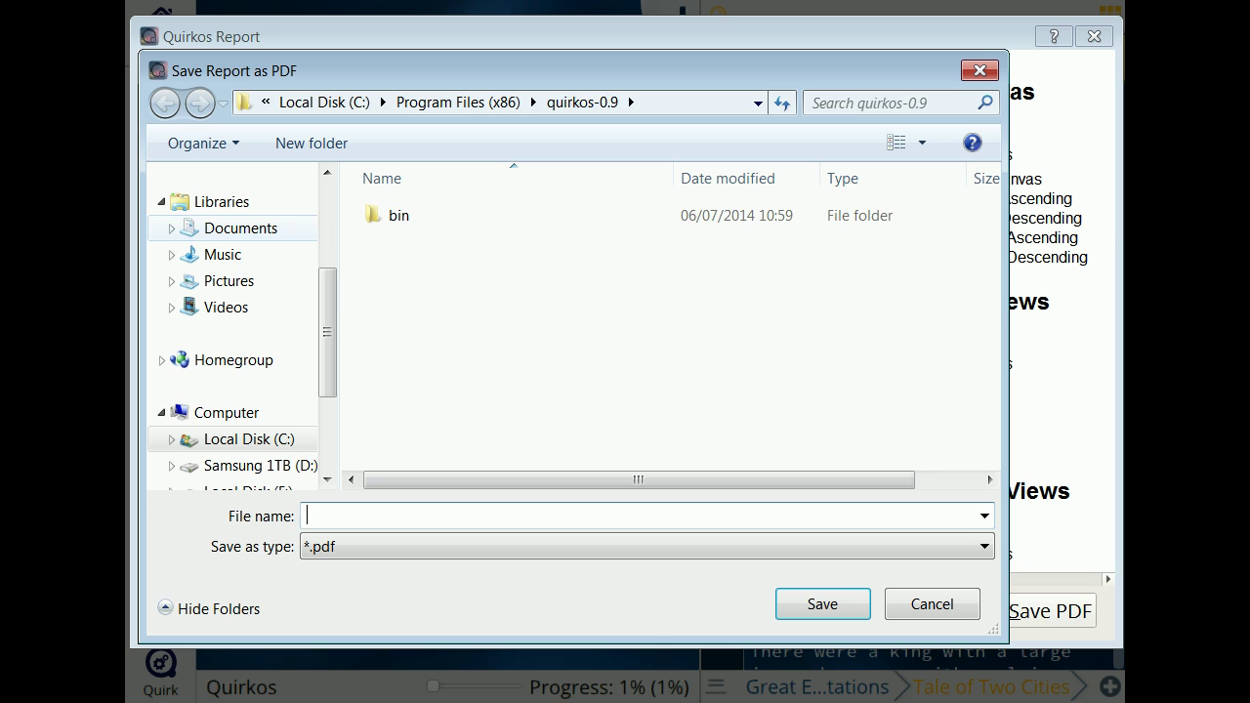
Step: Save the report as example.pdf in Documents
left_click(240, 228)
left_click(322, 516)
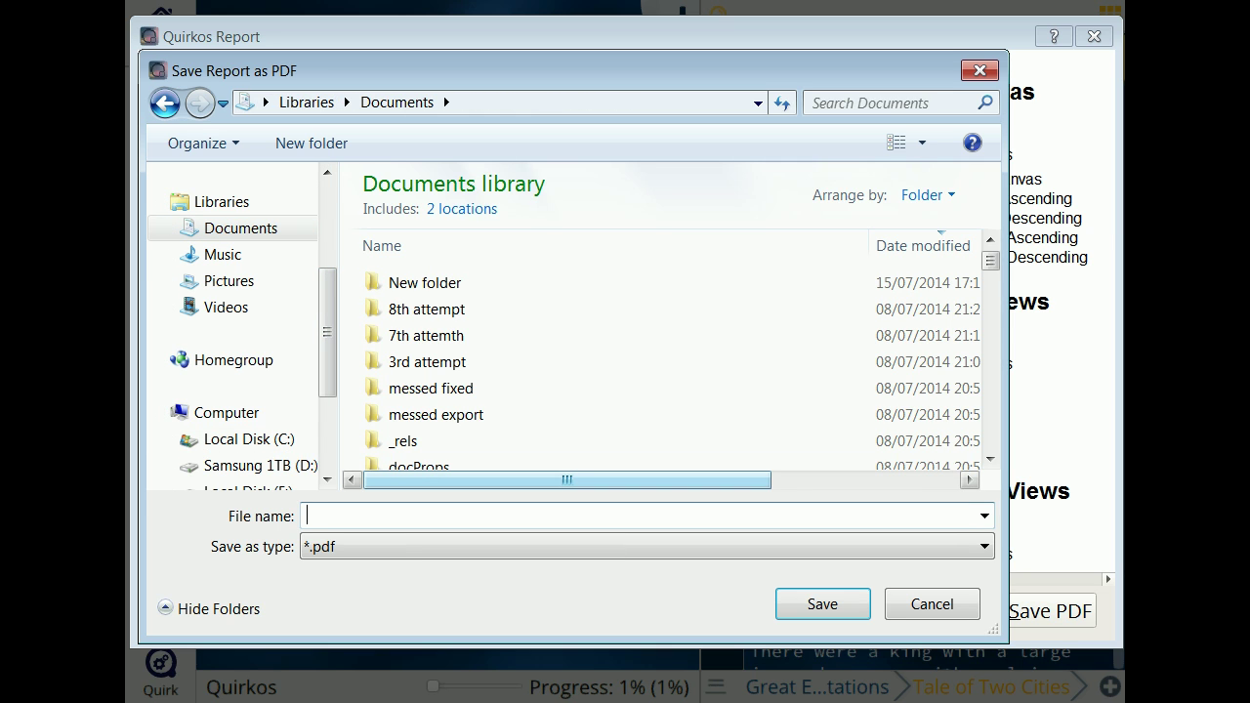
type("example")
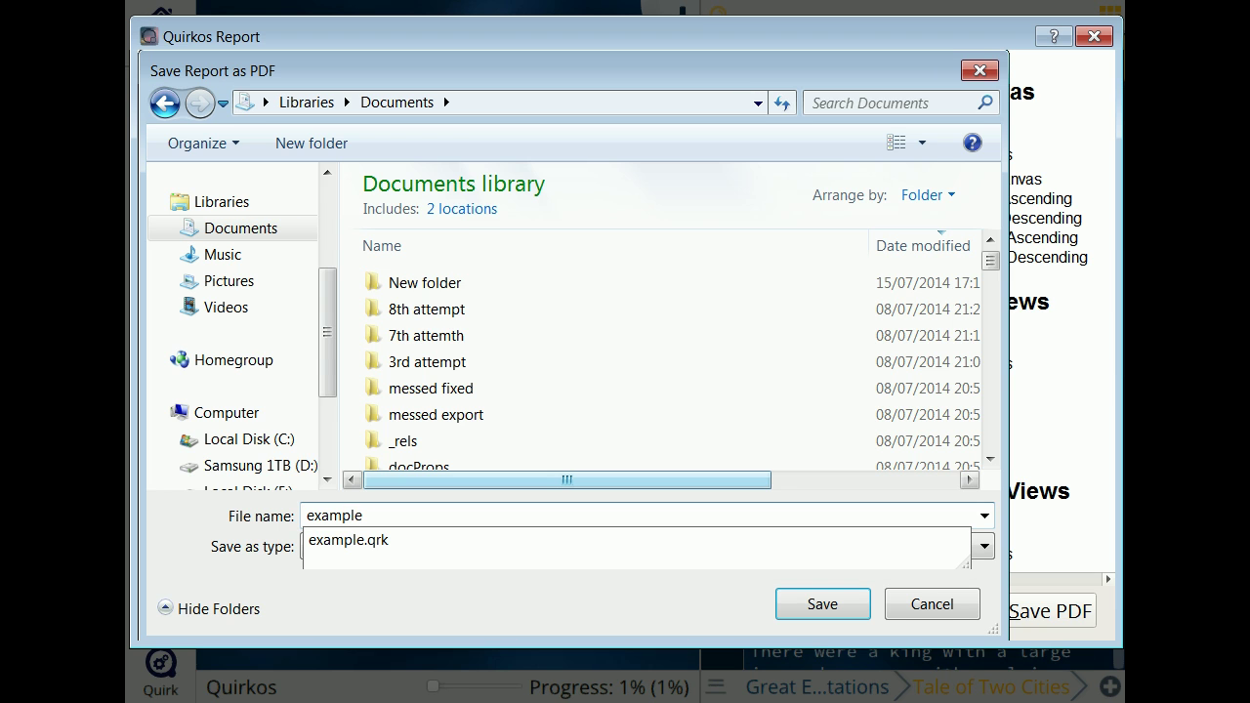
key("Return")
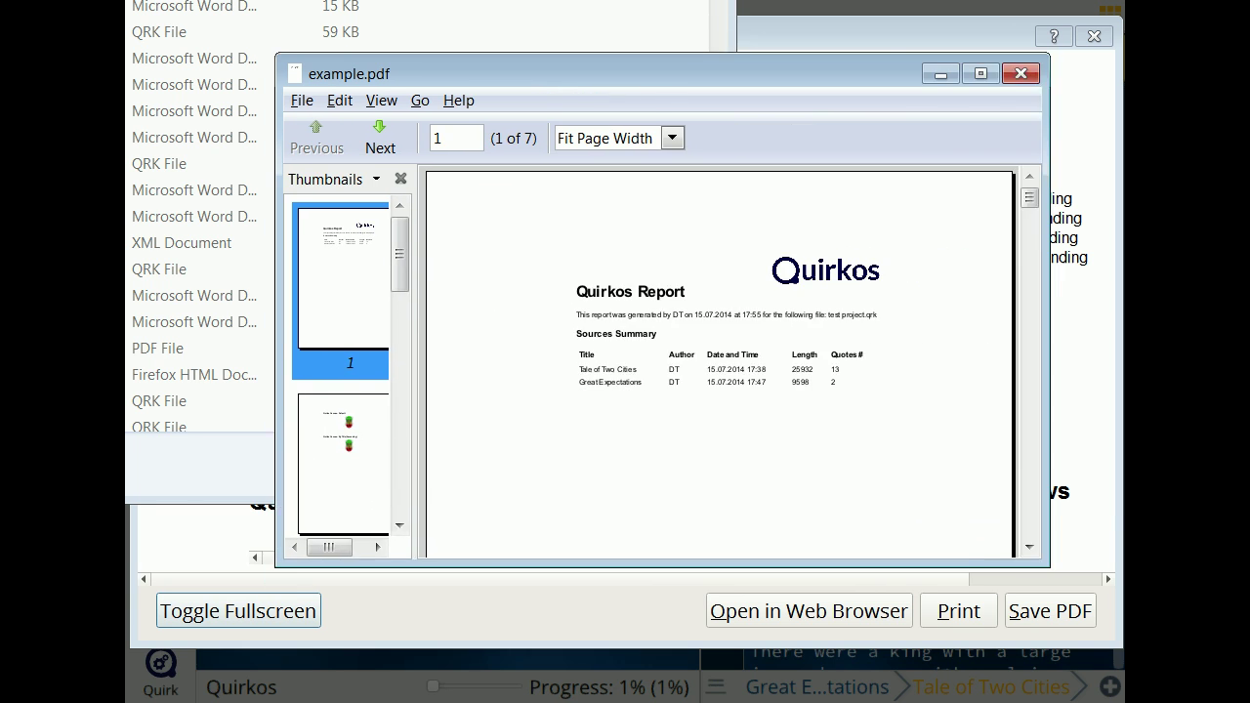
Step: Review the 7-page PDF, then close the viewer and report and dismiss the error
scroll(605, 322, "down", 20)
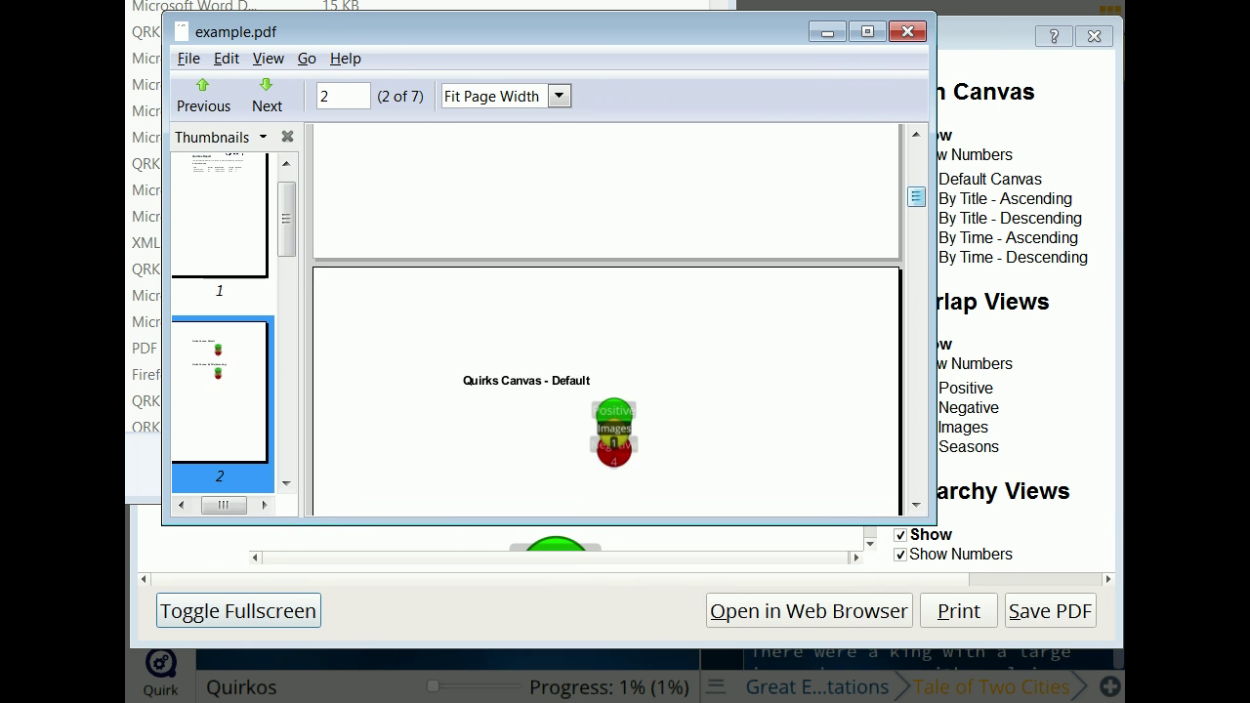
scroll(606, 320, "down", 15)
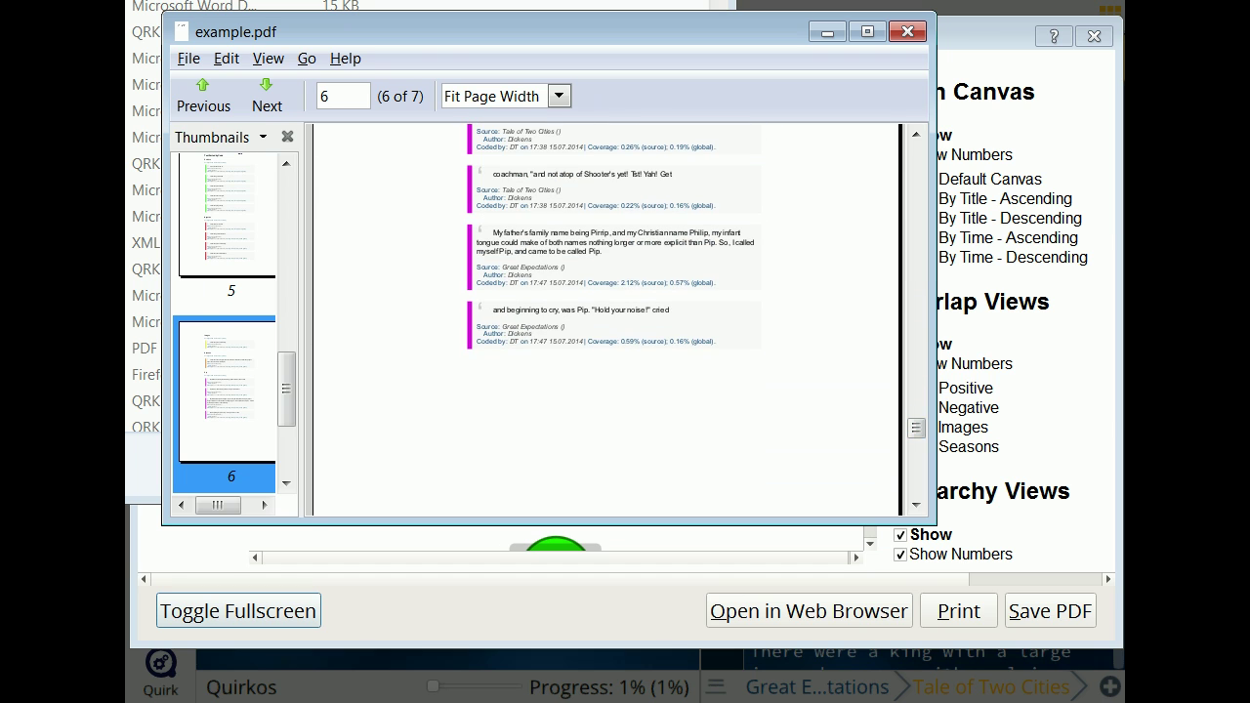
key("alt+F4")
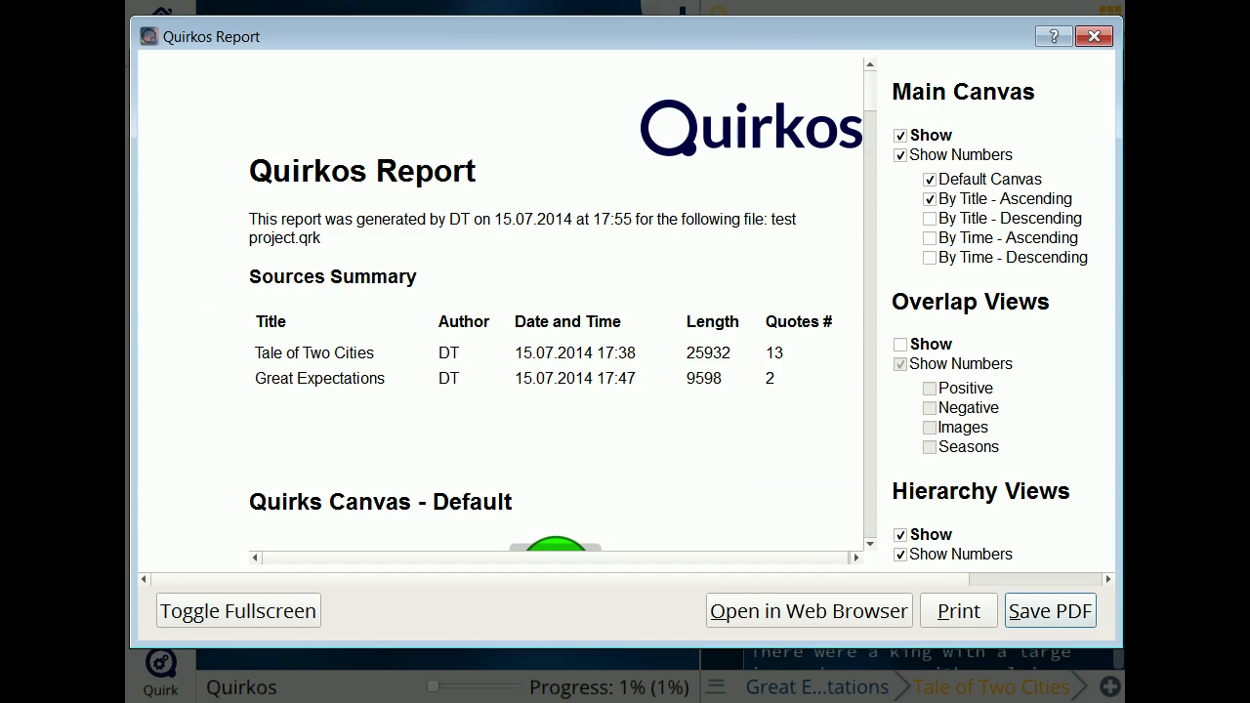
left_click(1095, 36)
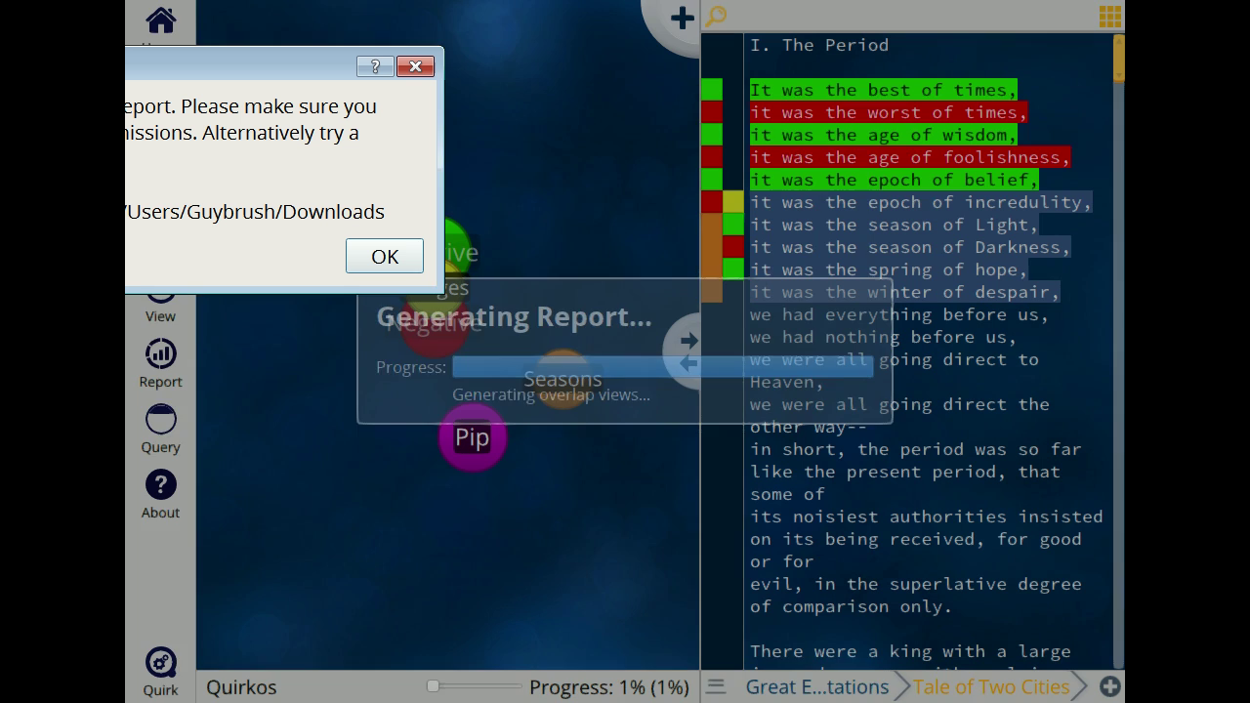
key("Return")
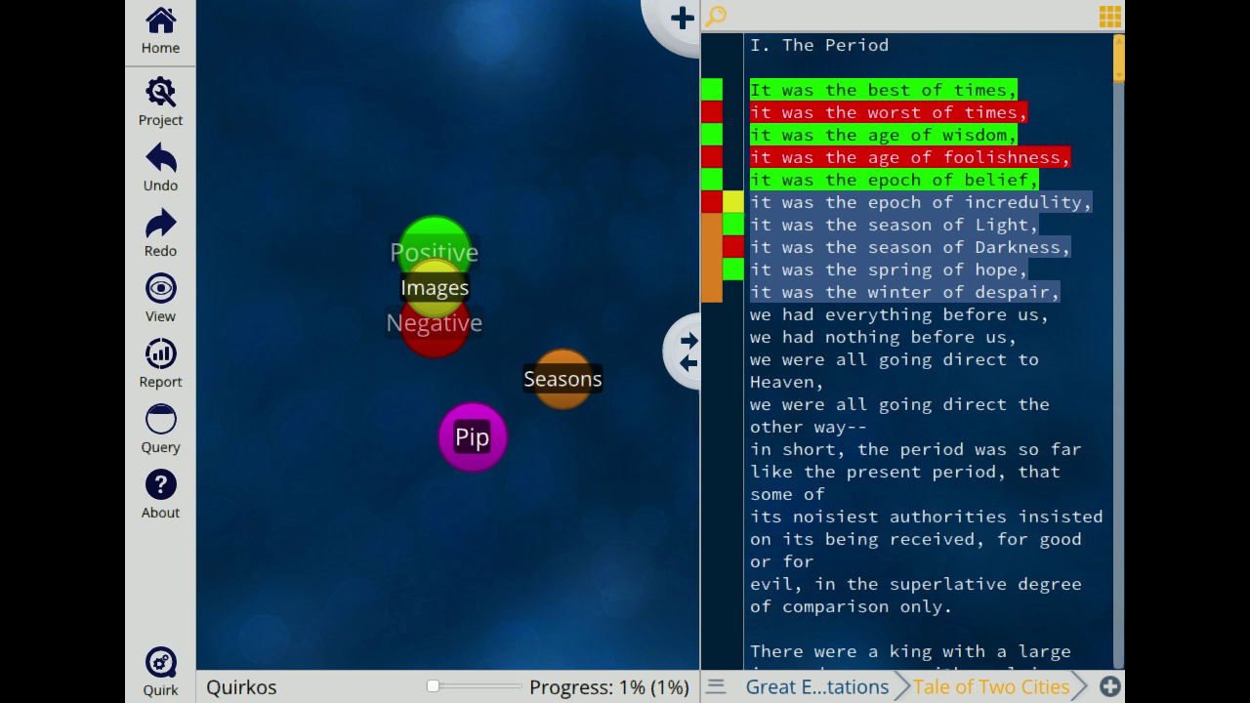